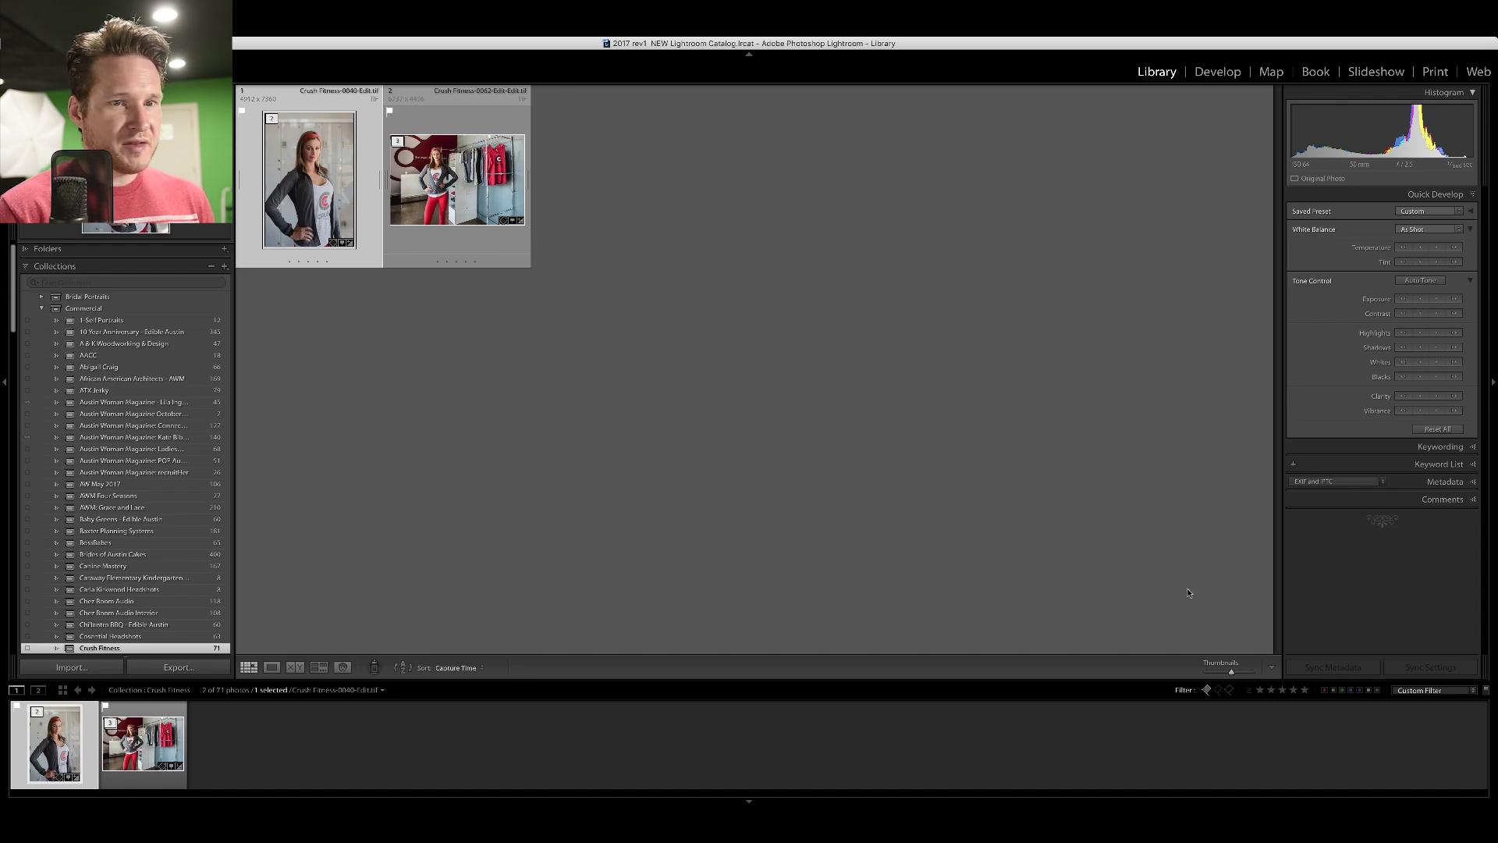
Enlarge the Library grid thumbnails of the two Crush Fitness photos and open a new Finder window.
{"action": "left_click", "coordinate": [1242, 673]}
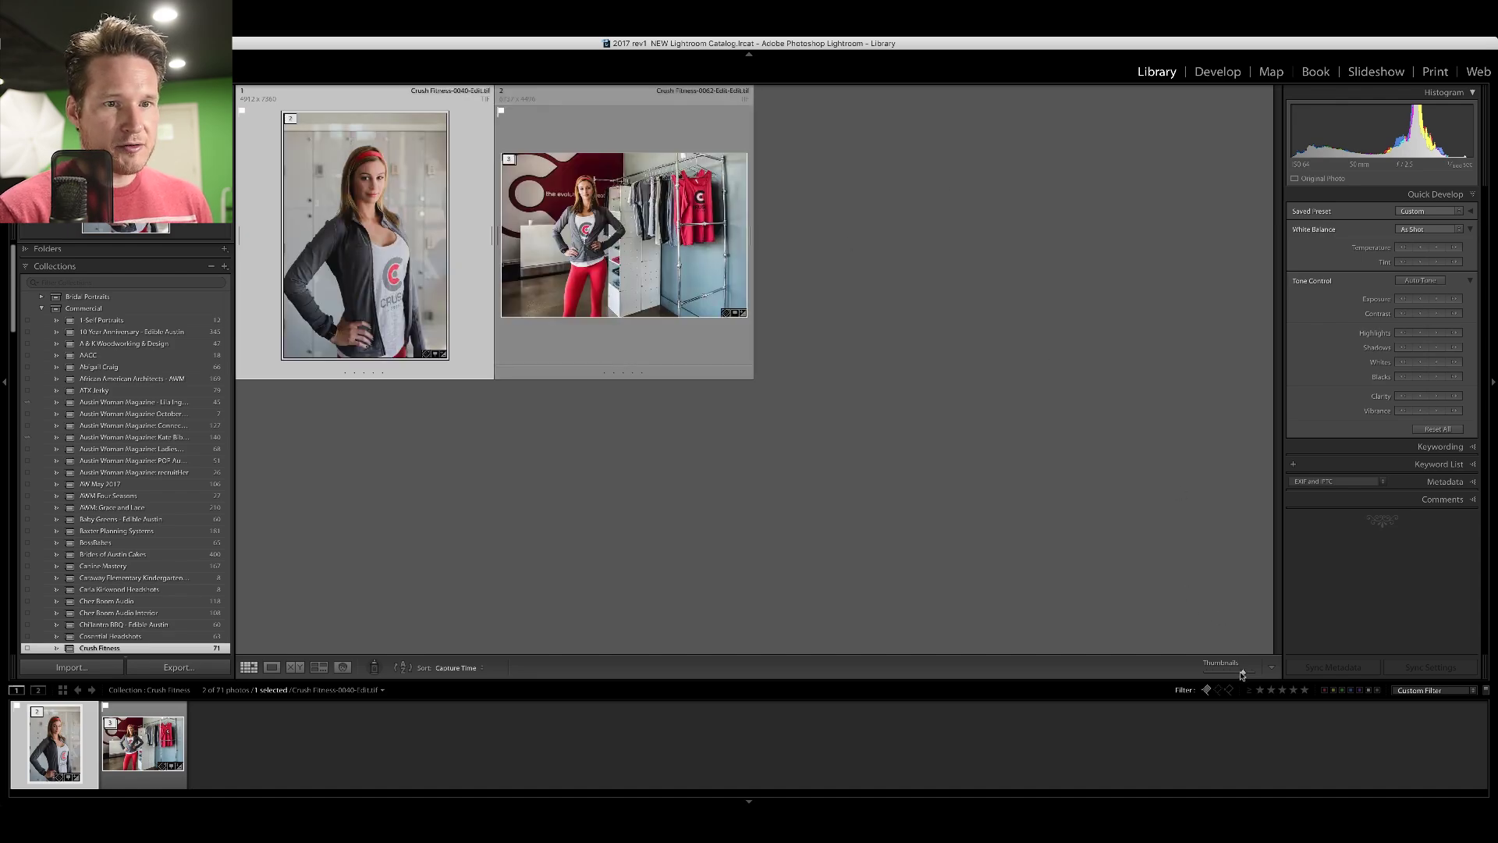
{"action": "left_click_drag", "start_coordinate": [1241, 674], "coordinate": [1252, 674]}
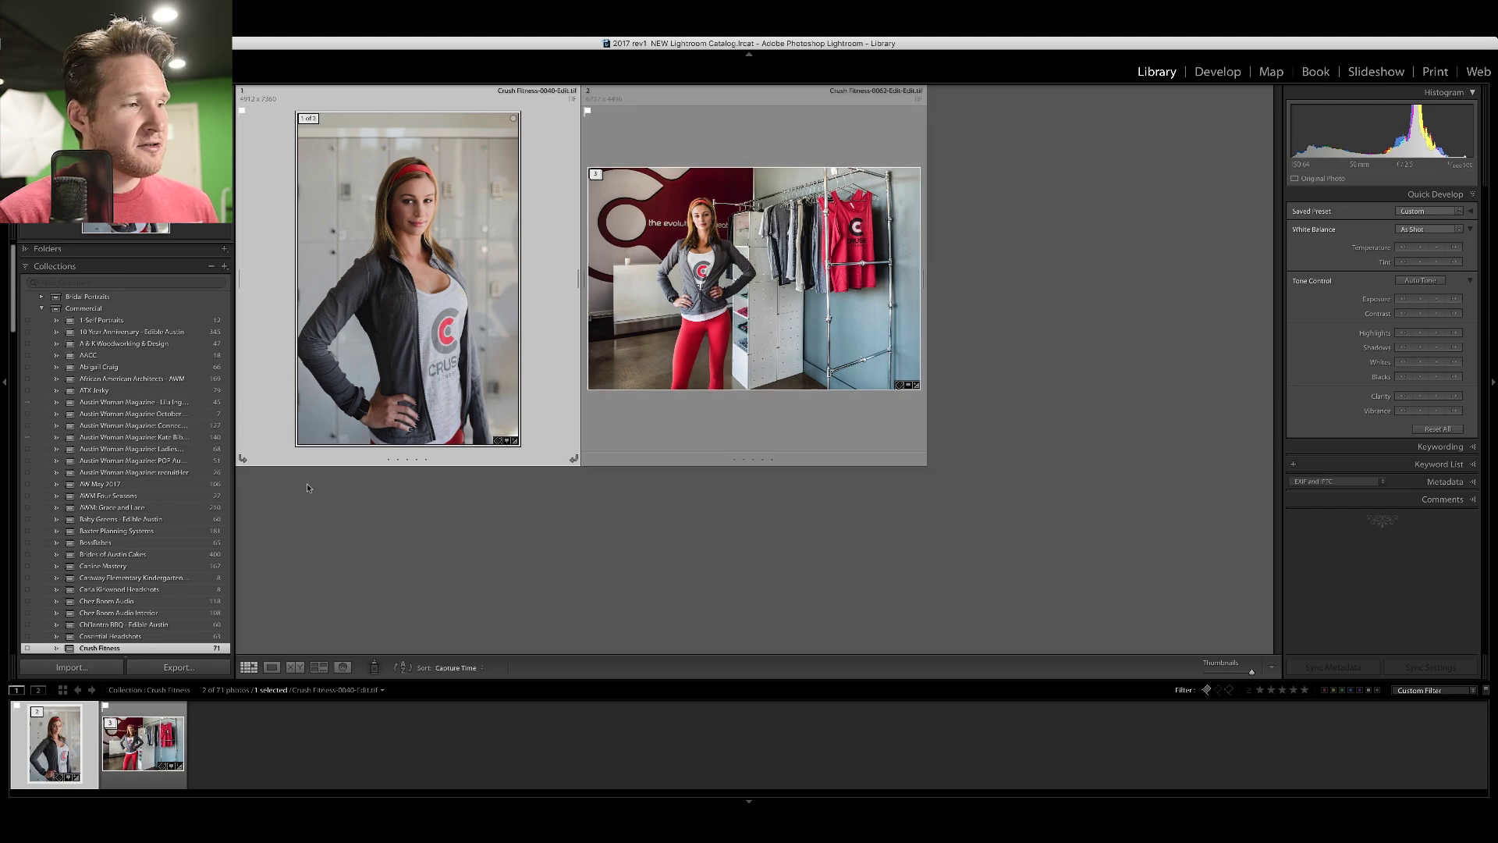
{"action": "key", "text": "super+r"}
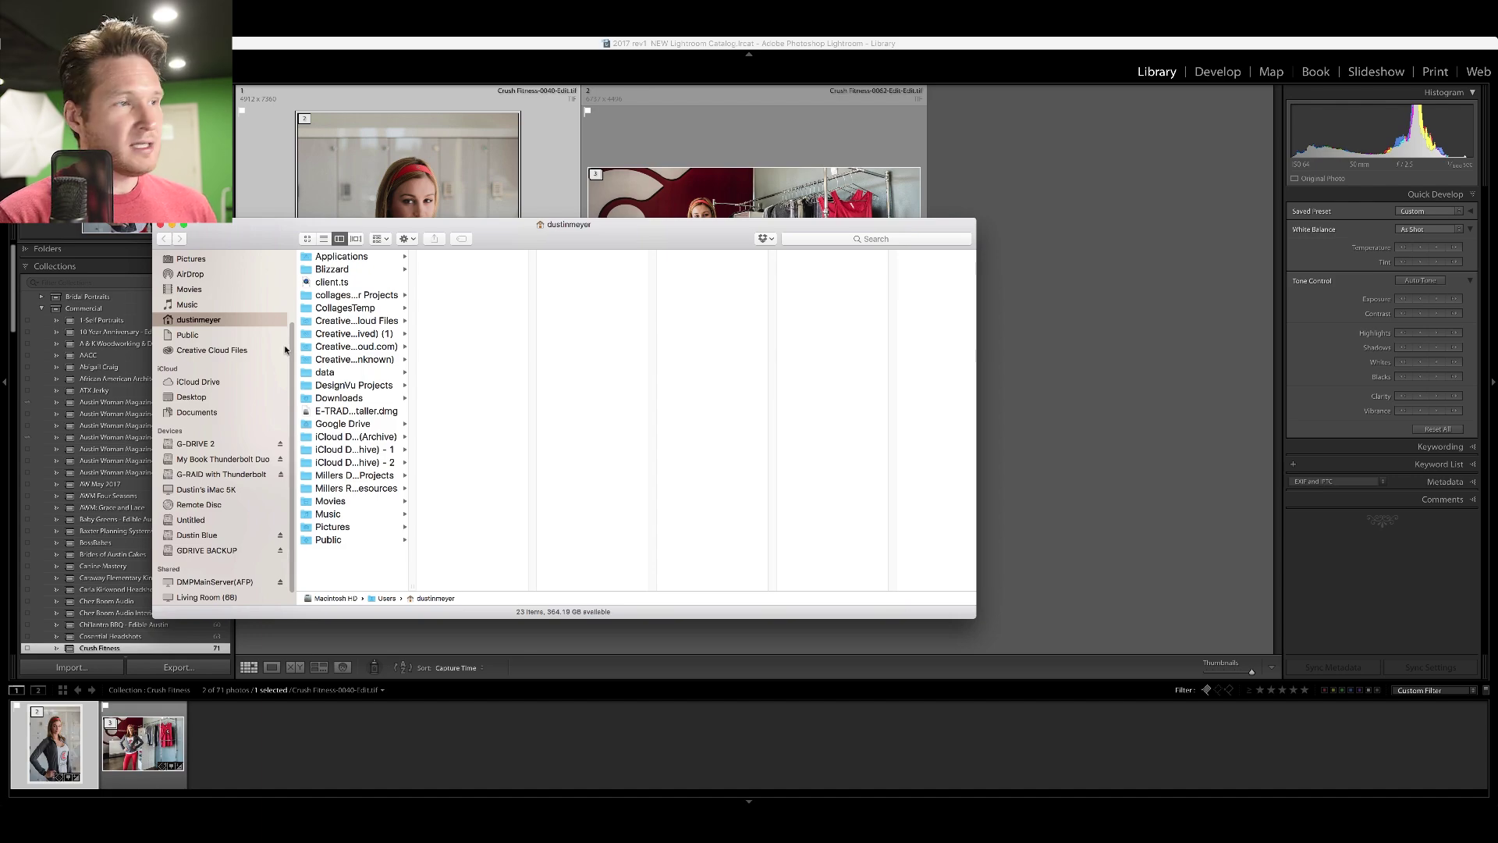
Browse Downloads to inspect the zipped Lightroom plug-in and LightroomTether.lrplugin.
{"action": "scroll", "coordinate": [246, 358], "scroll_direction": "up", "scroll_amount": 5}
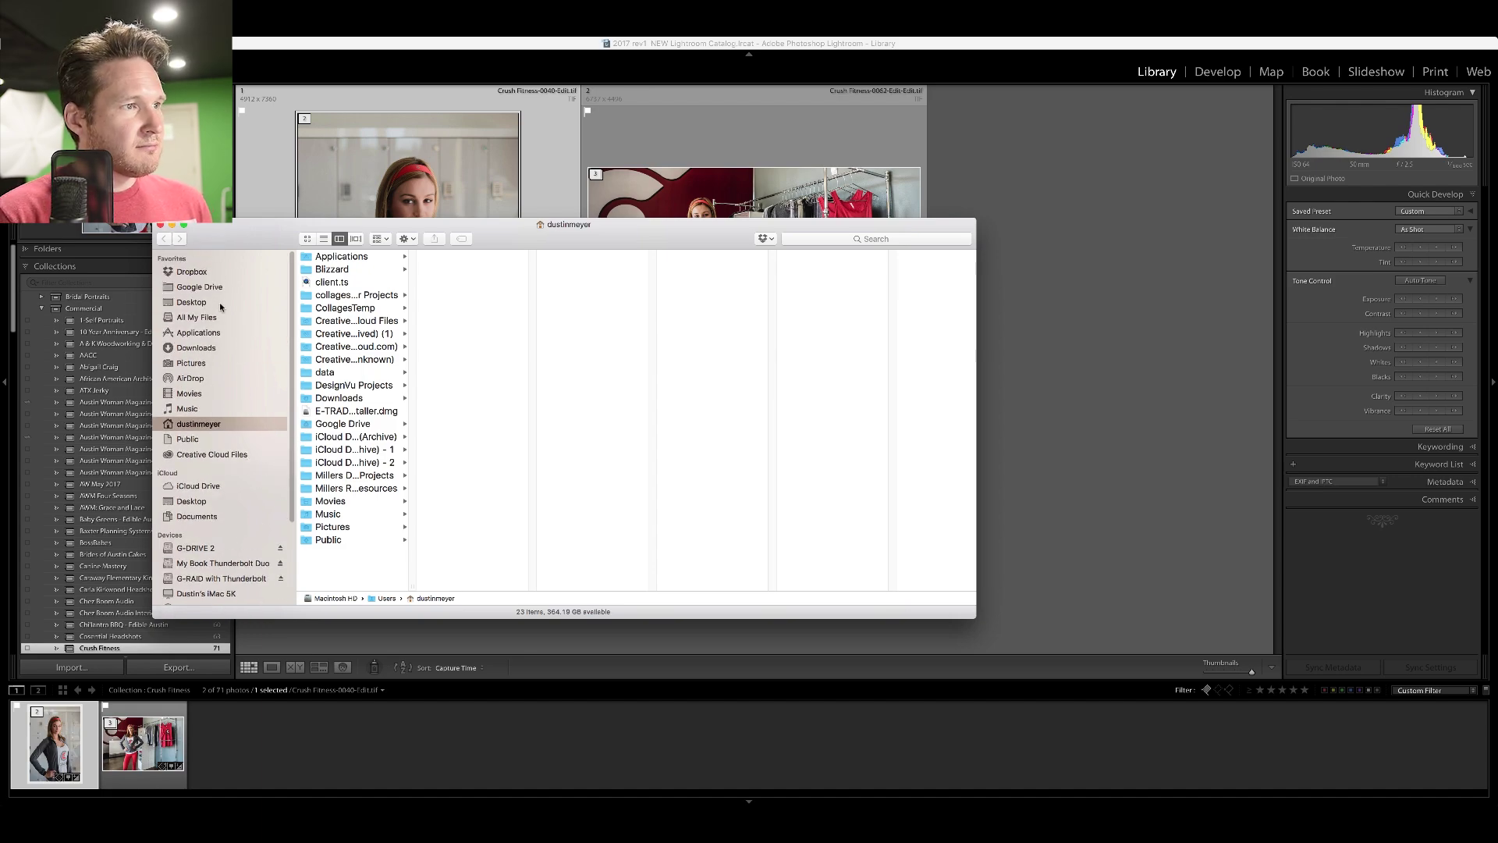
{"action": "left_click", "coordinate": [225, 347]}
{"action": "scroll", "coordinate": [337, 426], "scroll_direction": "down", "scroll_amount": 5}
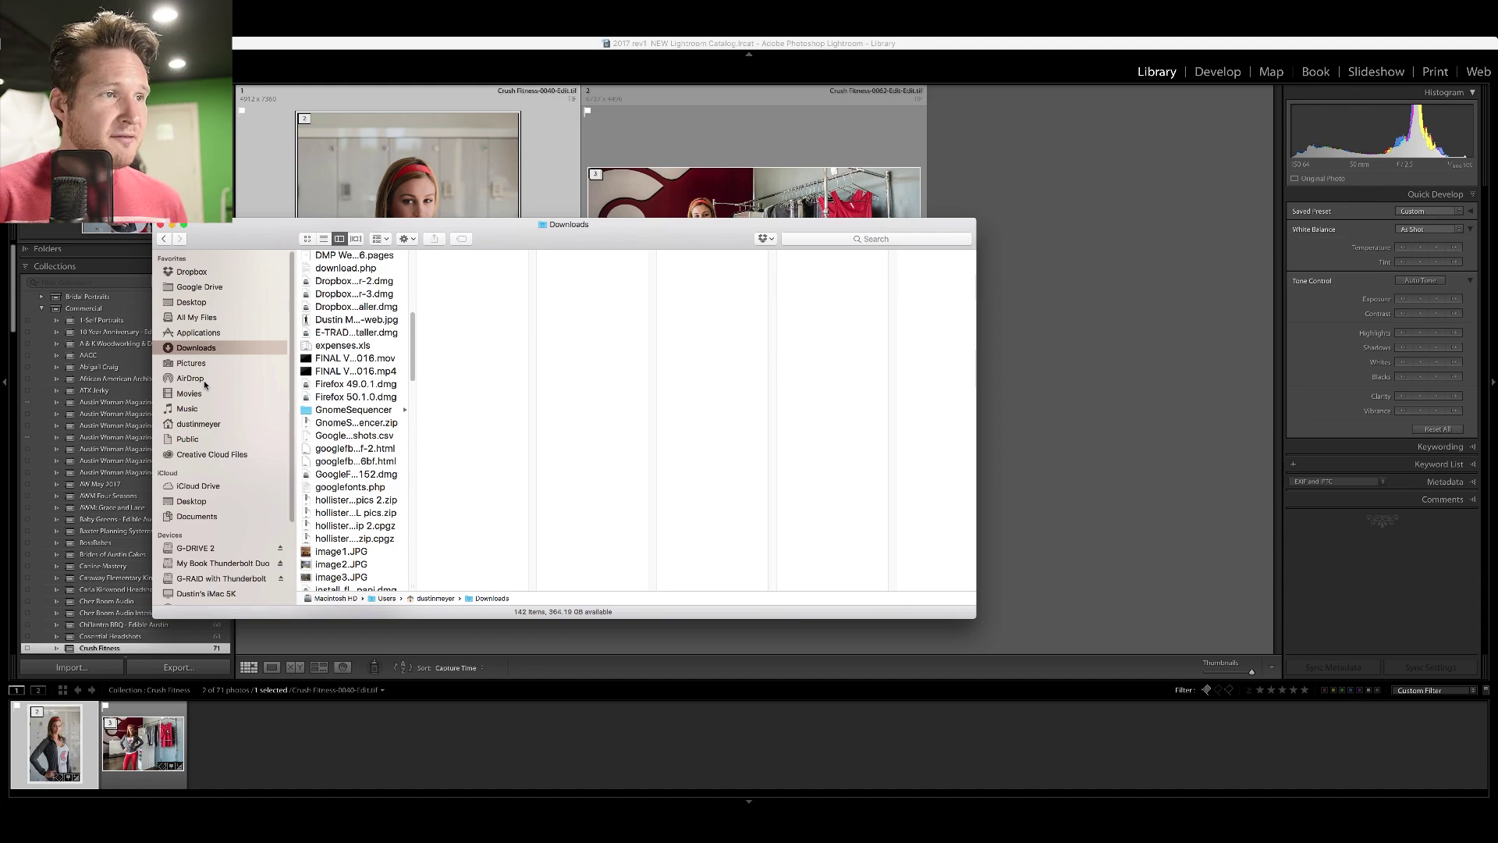
{"action": "scroll", "coordinate": [326, 416], "scroll_direction": "down", "scroll_amount": 1}
{"action": "scroll", "coordinate": [327, 416], "scroll_direction": "down", "scroll_amount": 8}
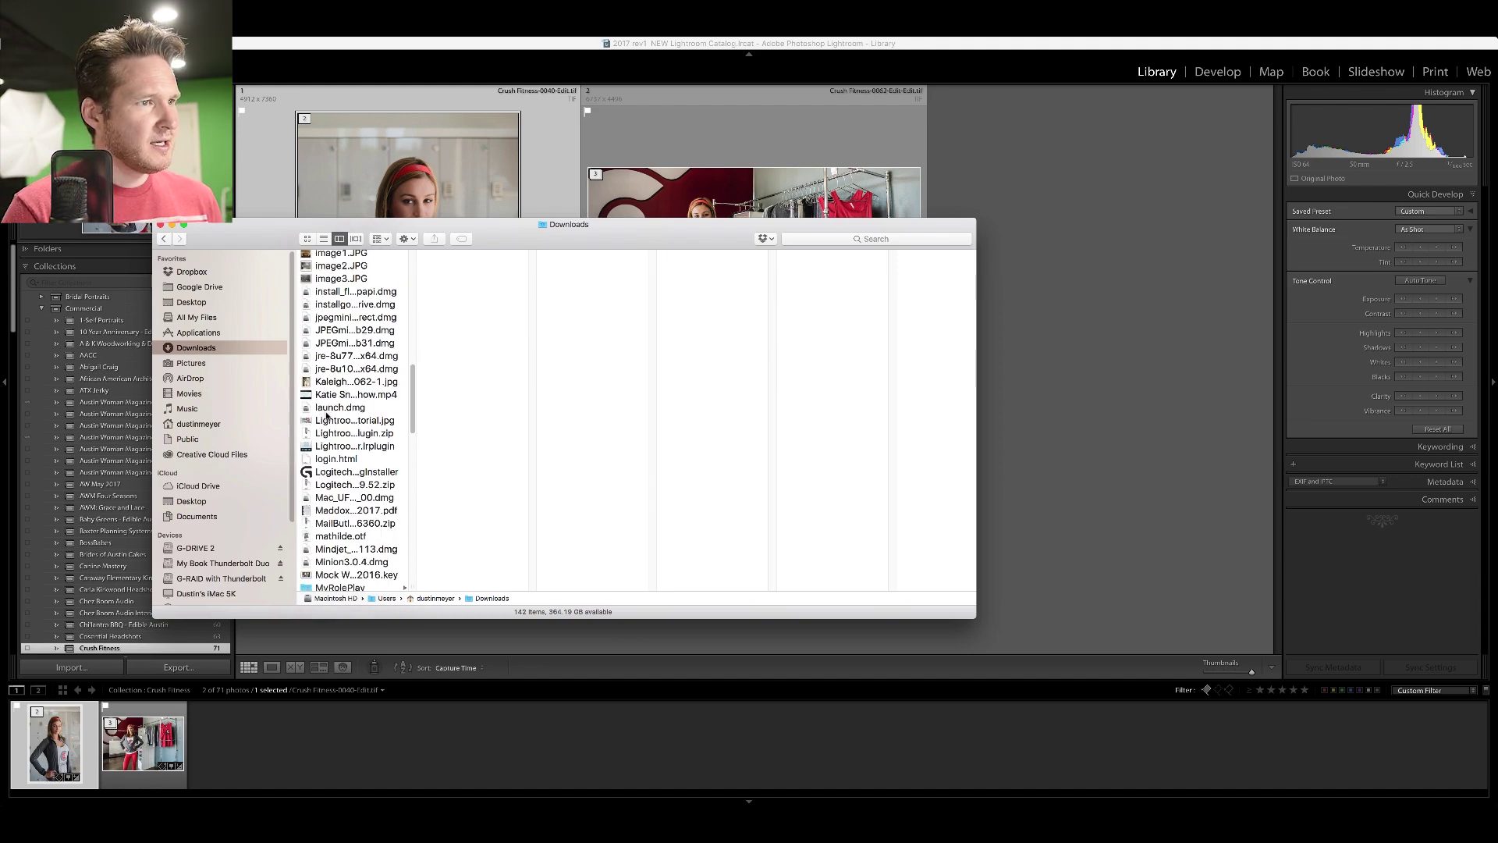
{"action": "scroll", "coordinate": [327, 417], "scroll_direction": "down", "scroll_amount": 2}
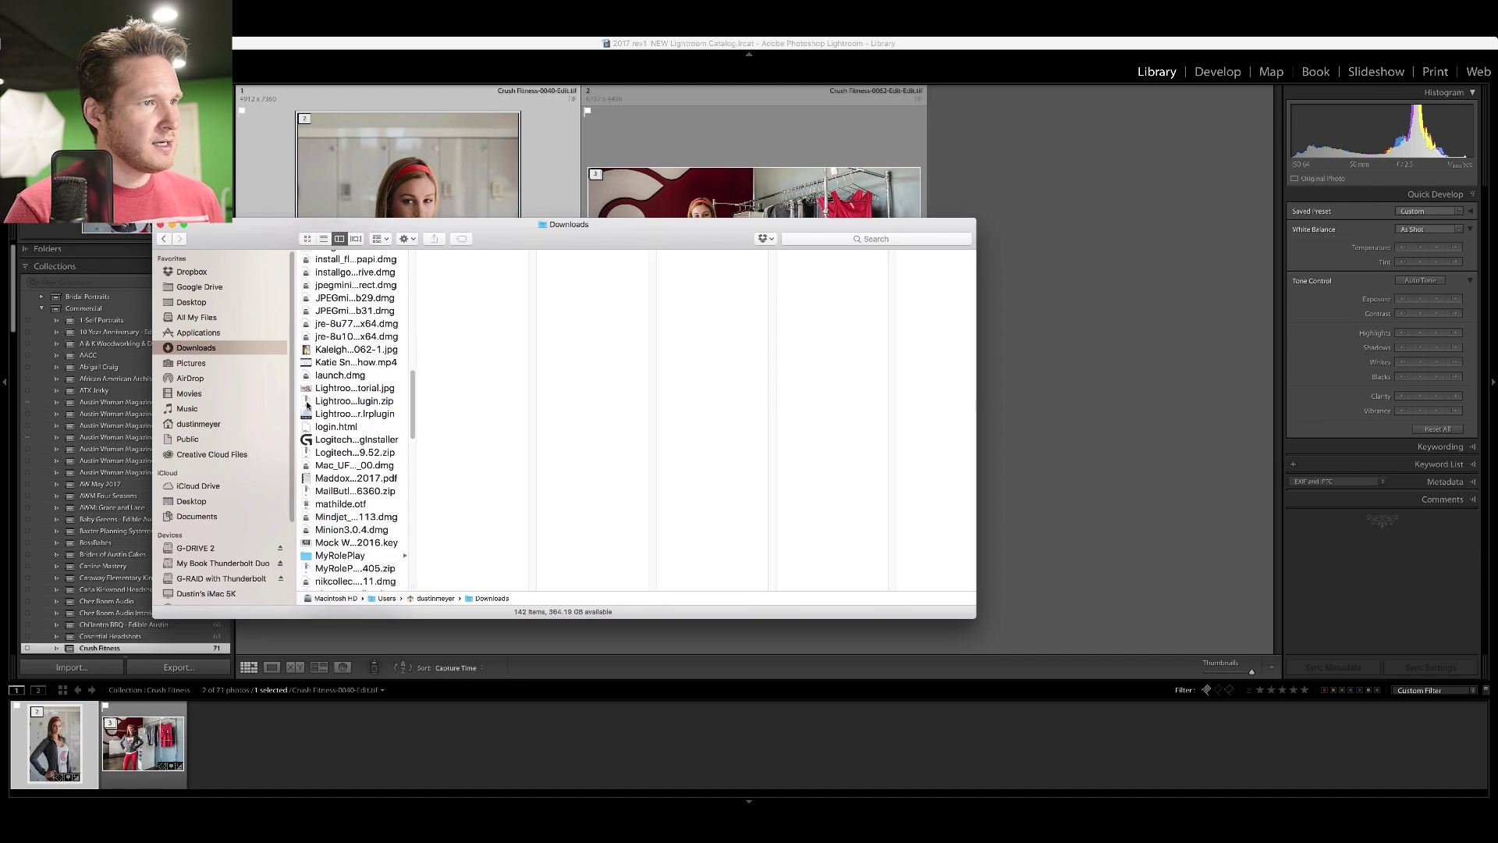
{"action": "left_click", "coordinate": [307, 401]}
{"action": "left_click", "coordinate": [305, 415]}
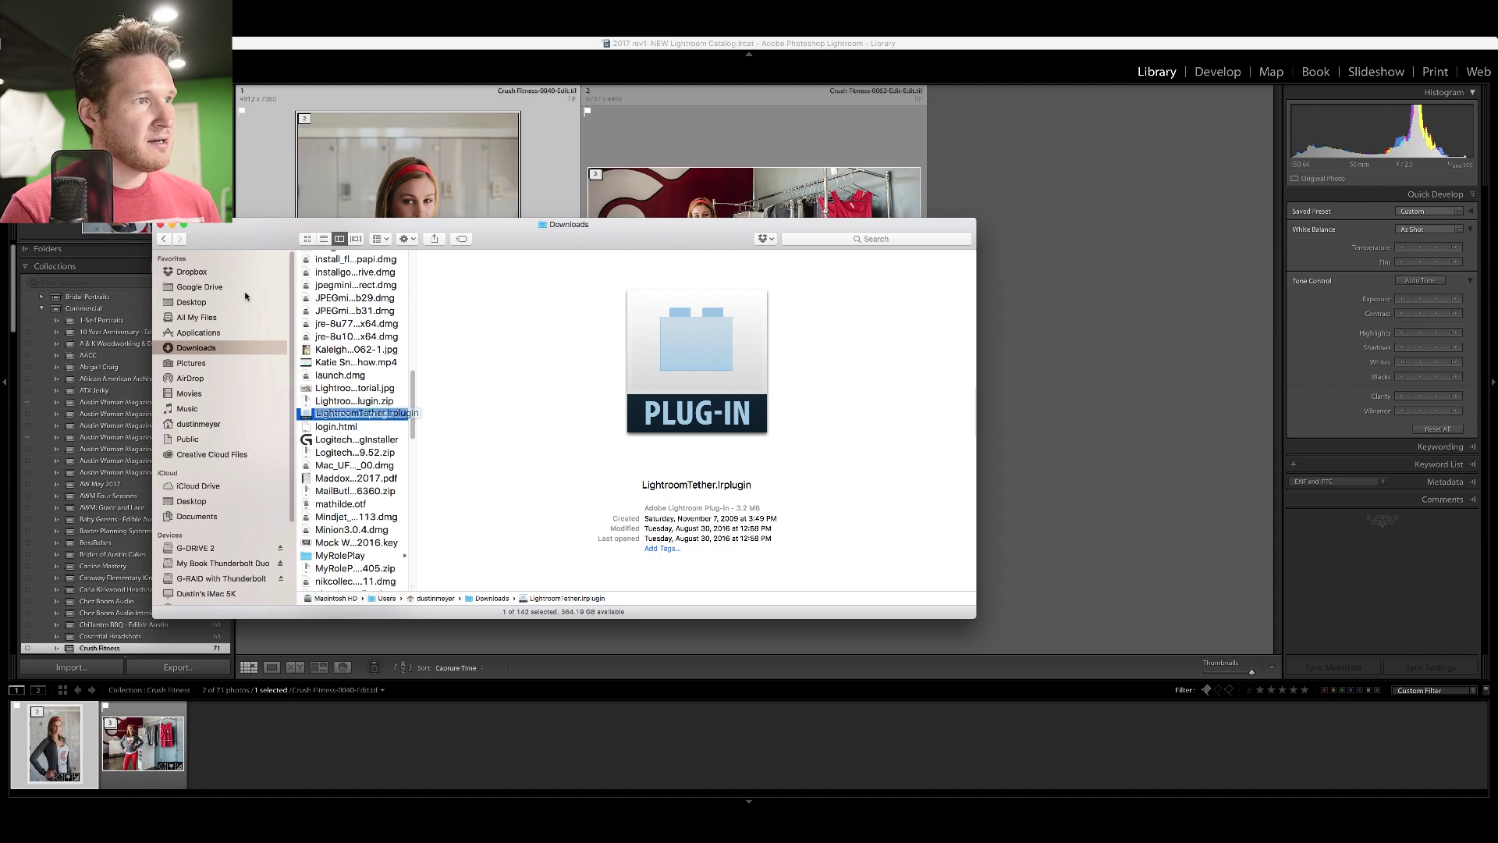
Find jpegmini.lrplugin in Applications > Adobe Lightroom, then close the Finder window.
{"action": "left_click", "coordinate": [236, 331]}
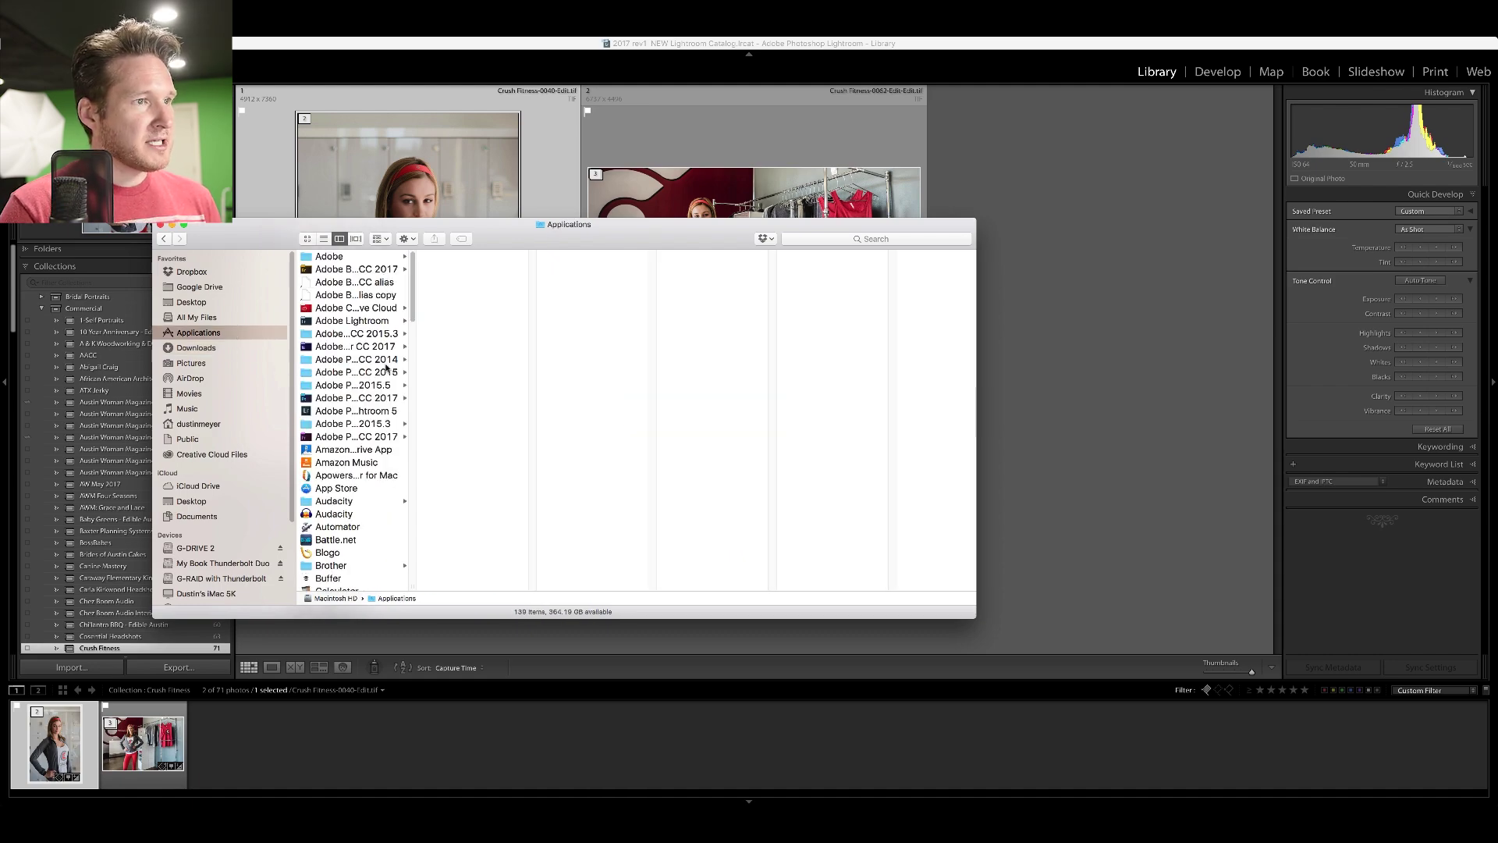
{"action": "left_click_drag", "start_coordinate": [424, 582], "coordinate": [581, 556]}
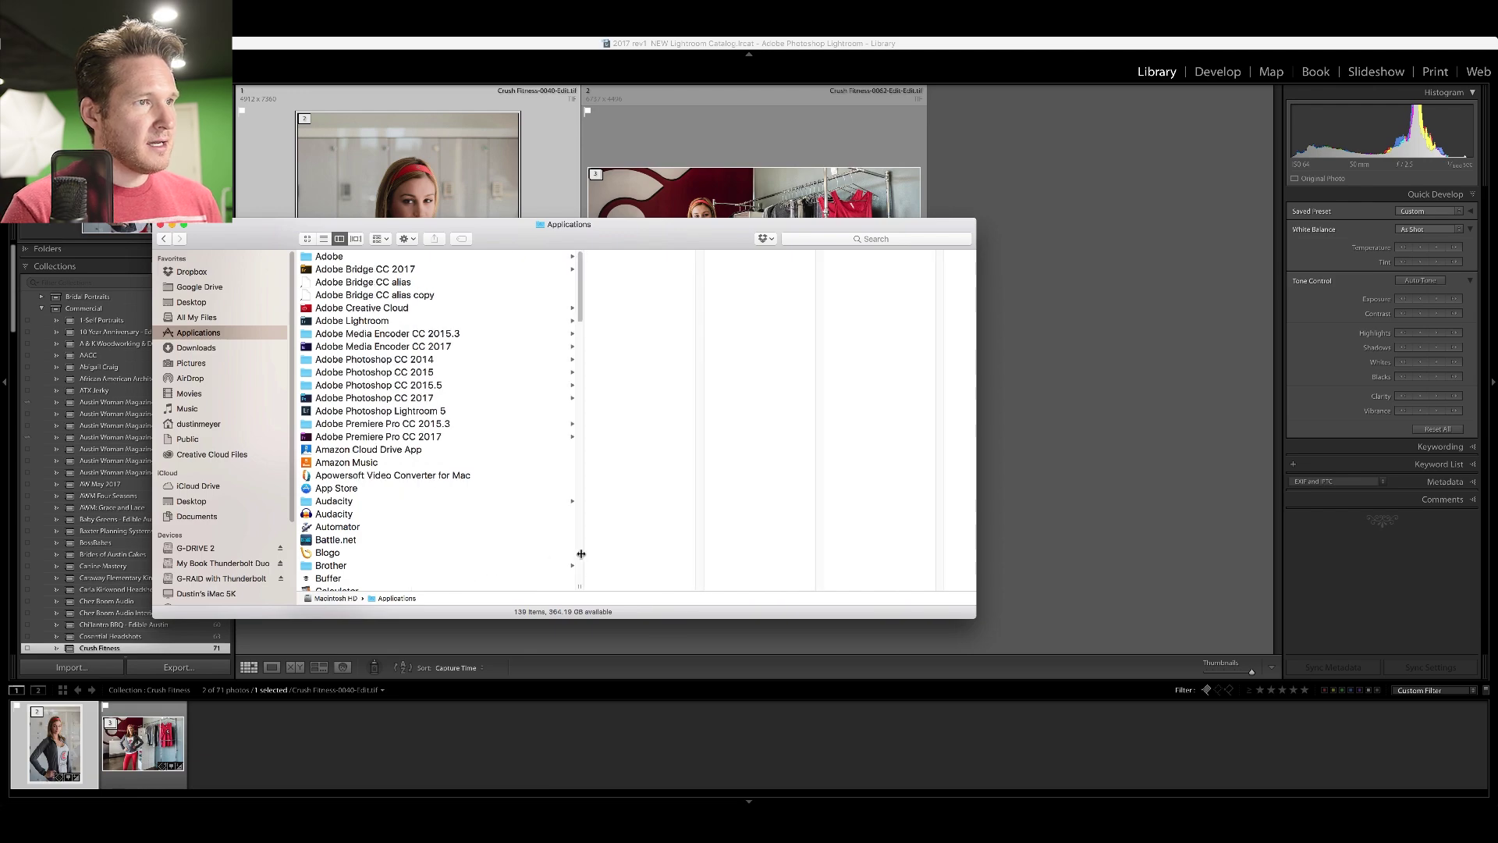
{"action": "left_click", "coordinate": [405, 321]}
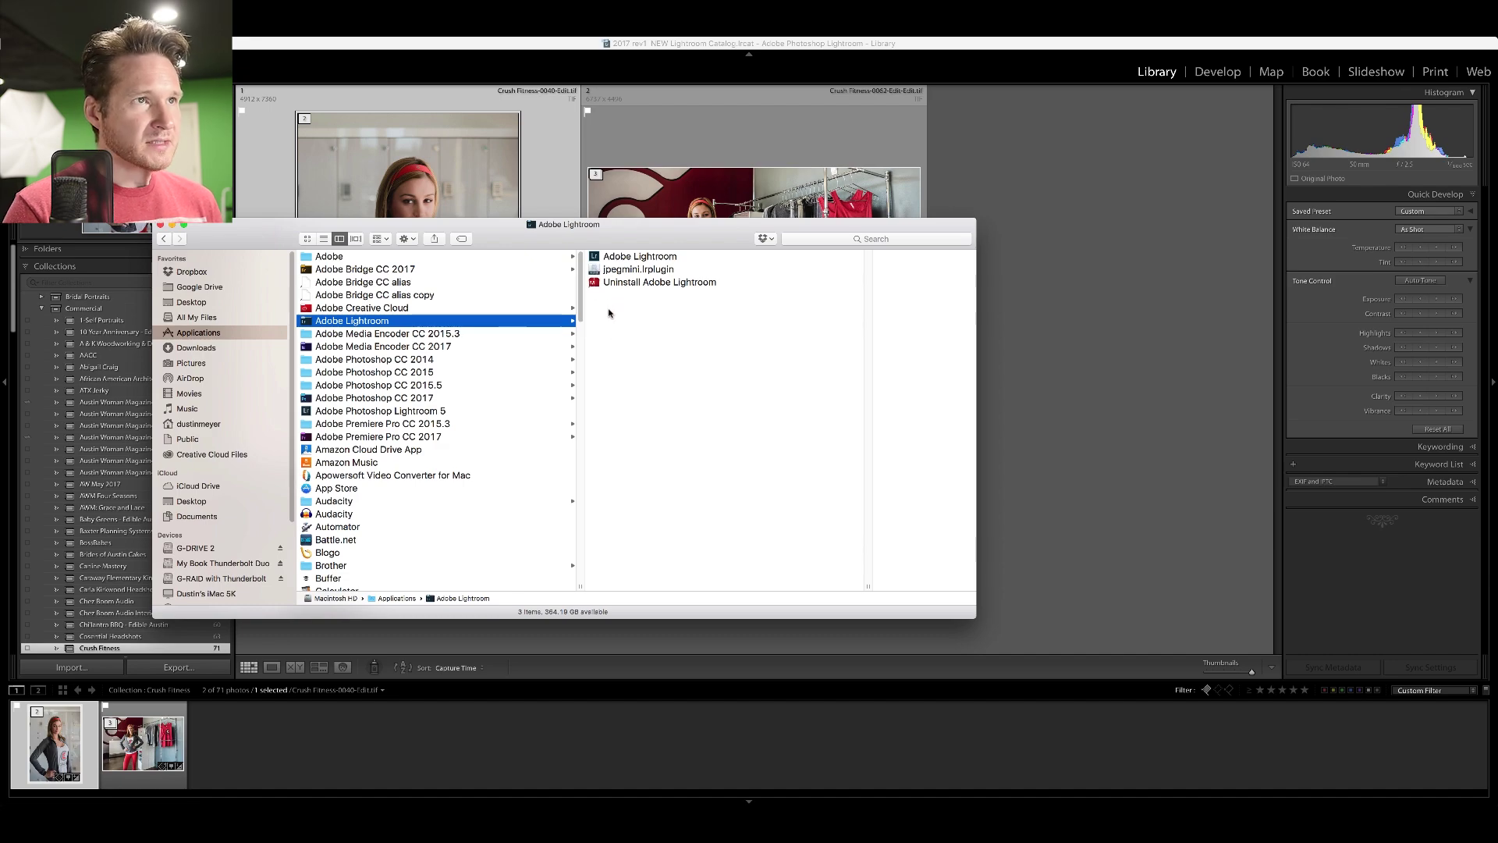
{"action": "left_click", "coordinate": [567, 50]}
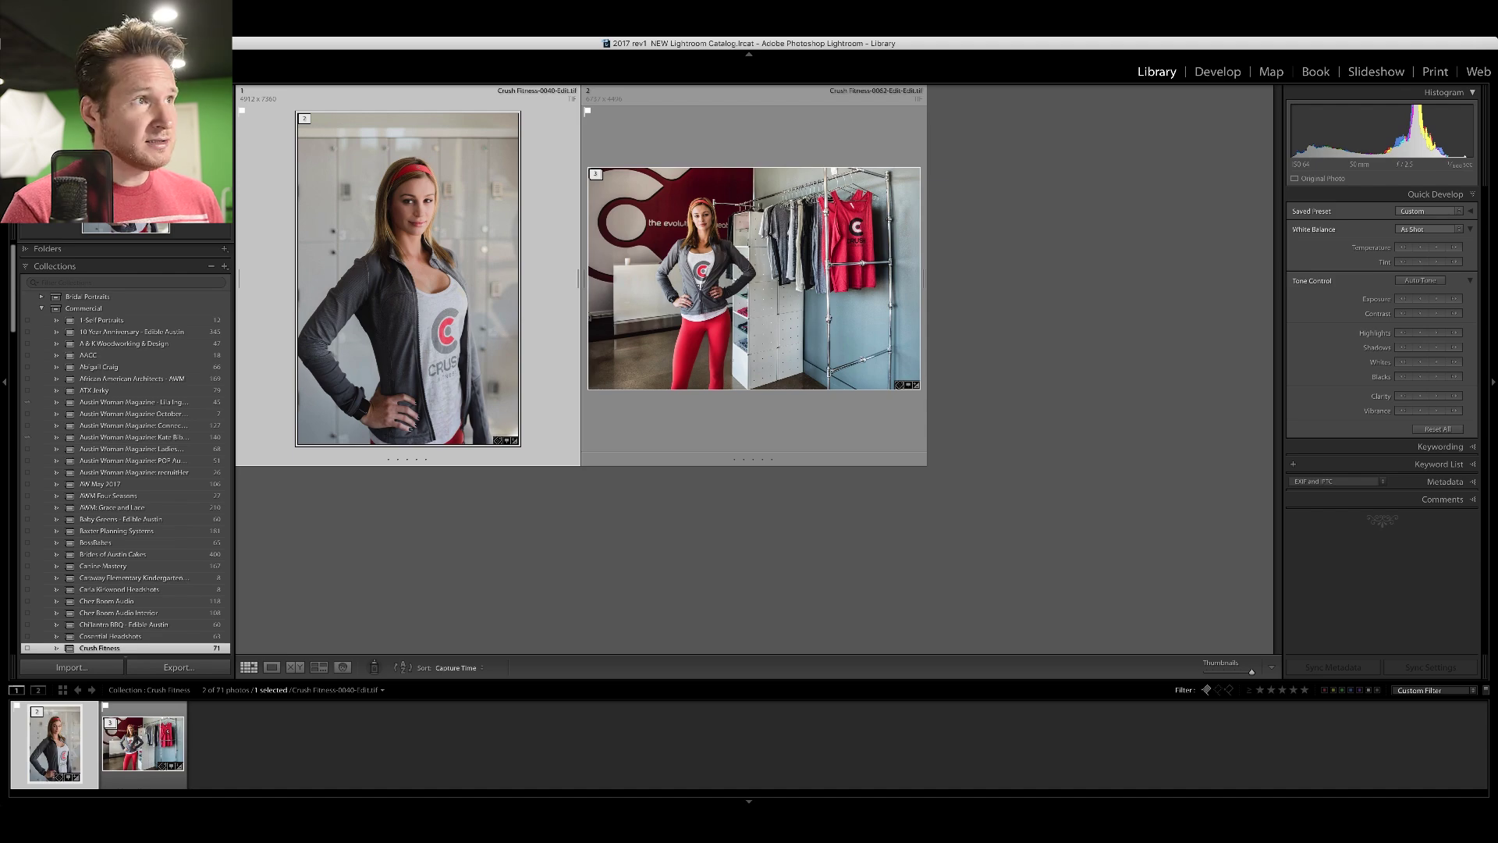
Remove the JPEGmini plug-in in Lightroom's Plug-in Manager.
{"action": "left_click", "coordinate": [92, 25]}
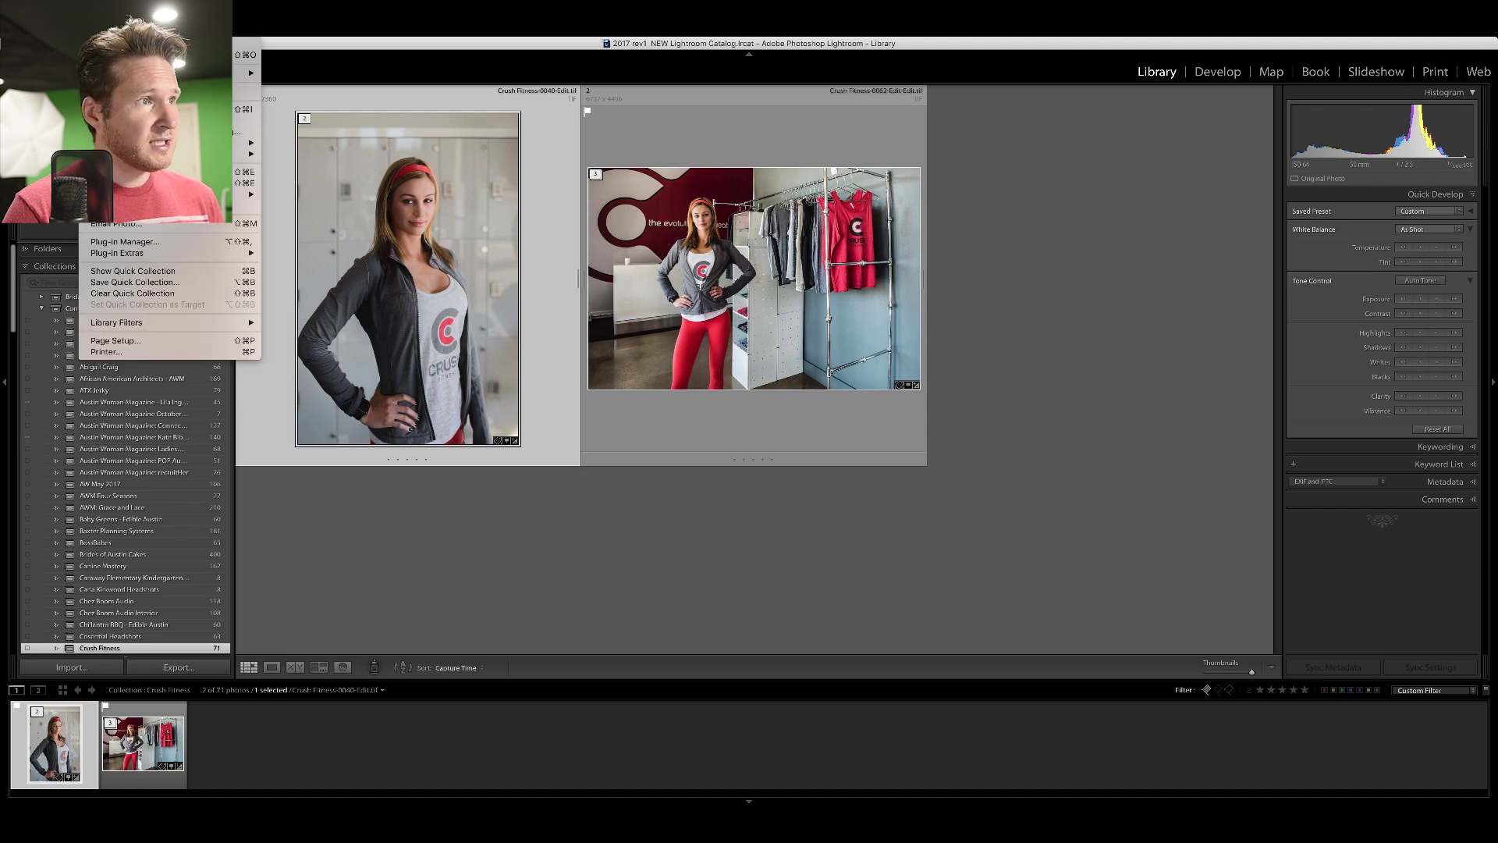
{"action": "left_click", "coordinate": [131, 246]}
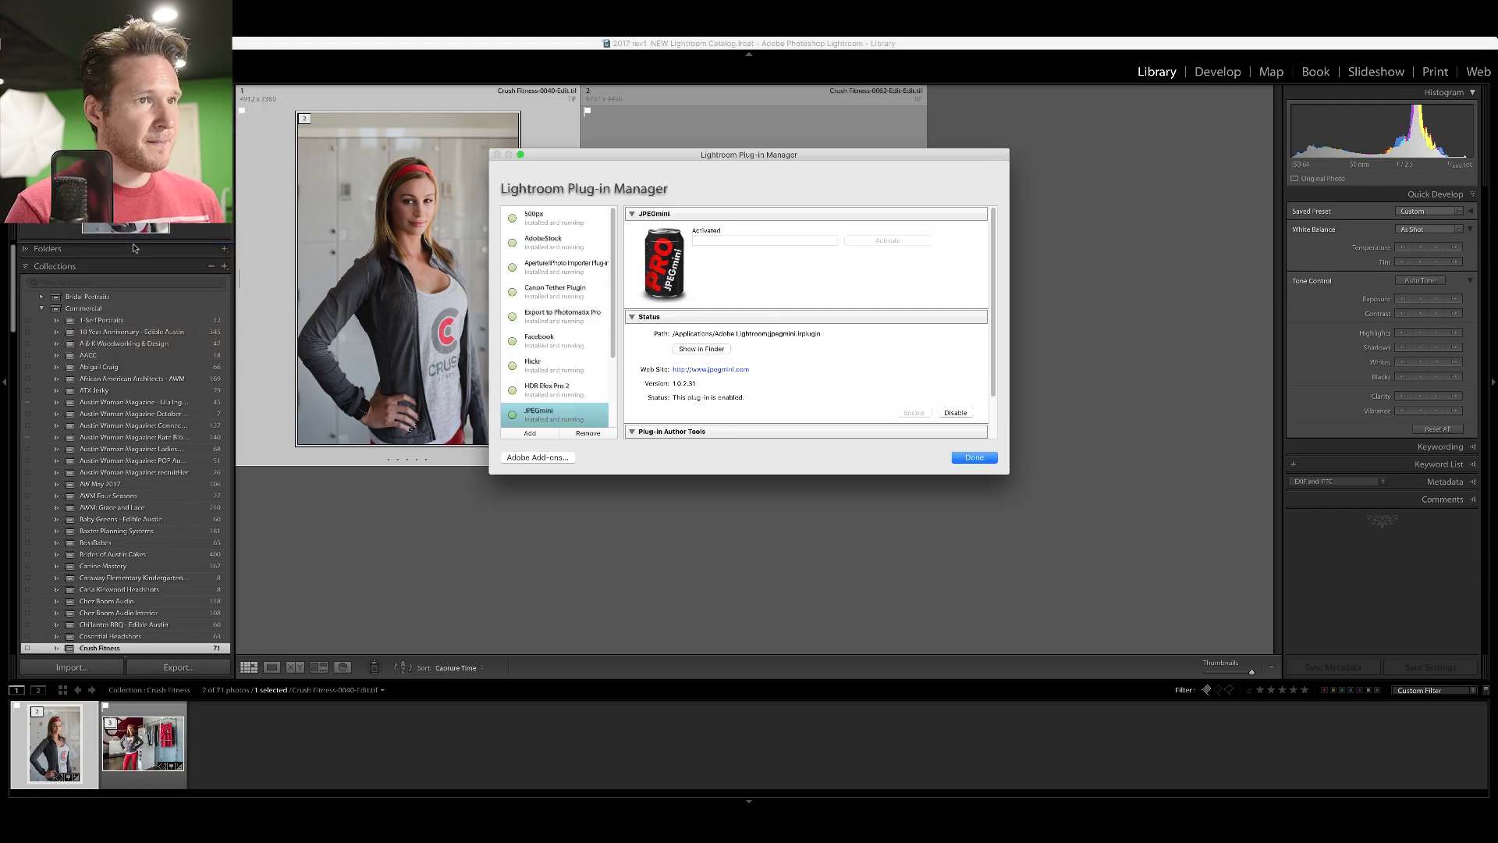
{"action": "left_click", "coordinate": [589, 432]}
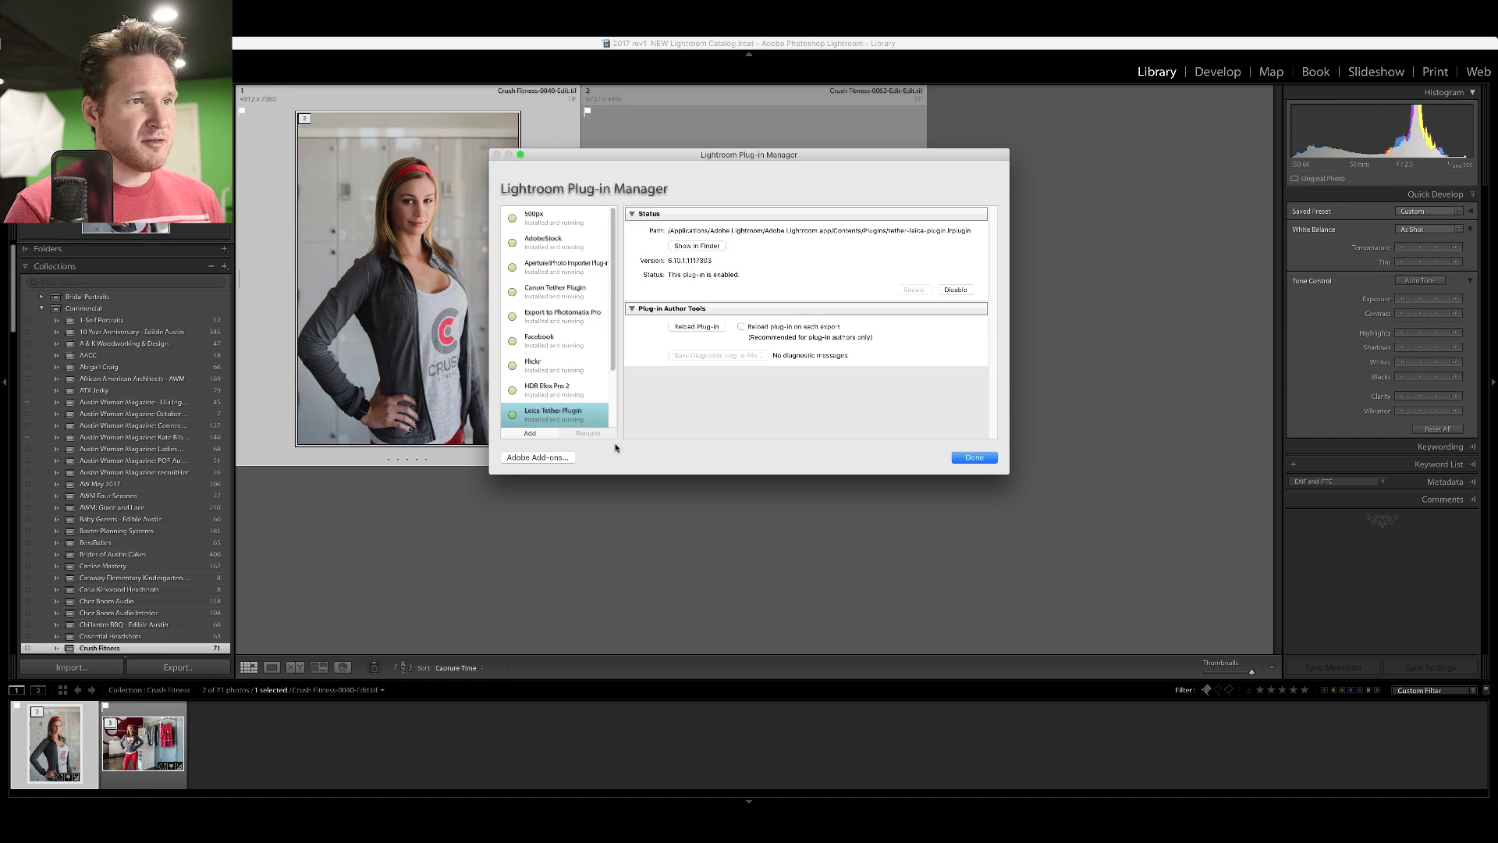
Add jpegmini.lrplugin from Applications/Adobe Lightroom as a plug-in and close the Plug-in Manager.
{"action": "left_click", "coordinate": [533, 435]}
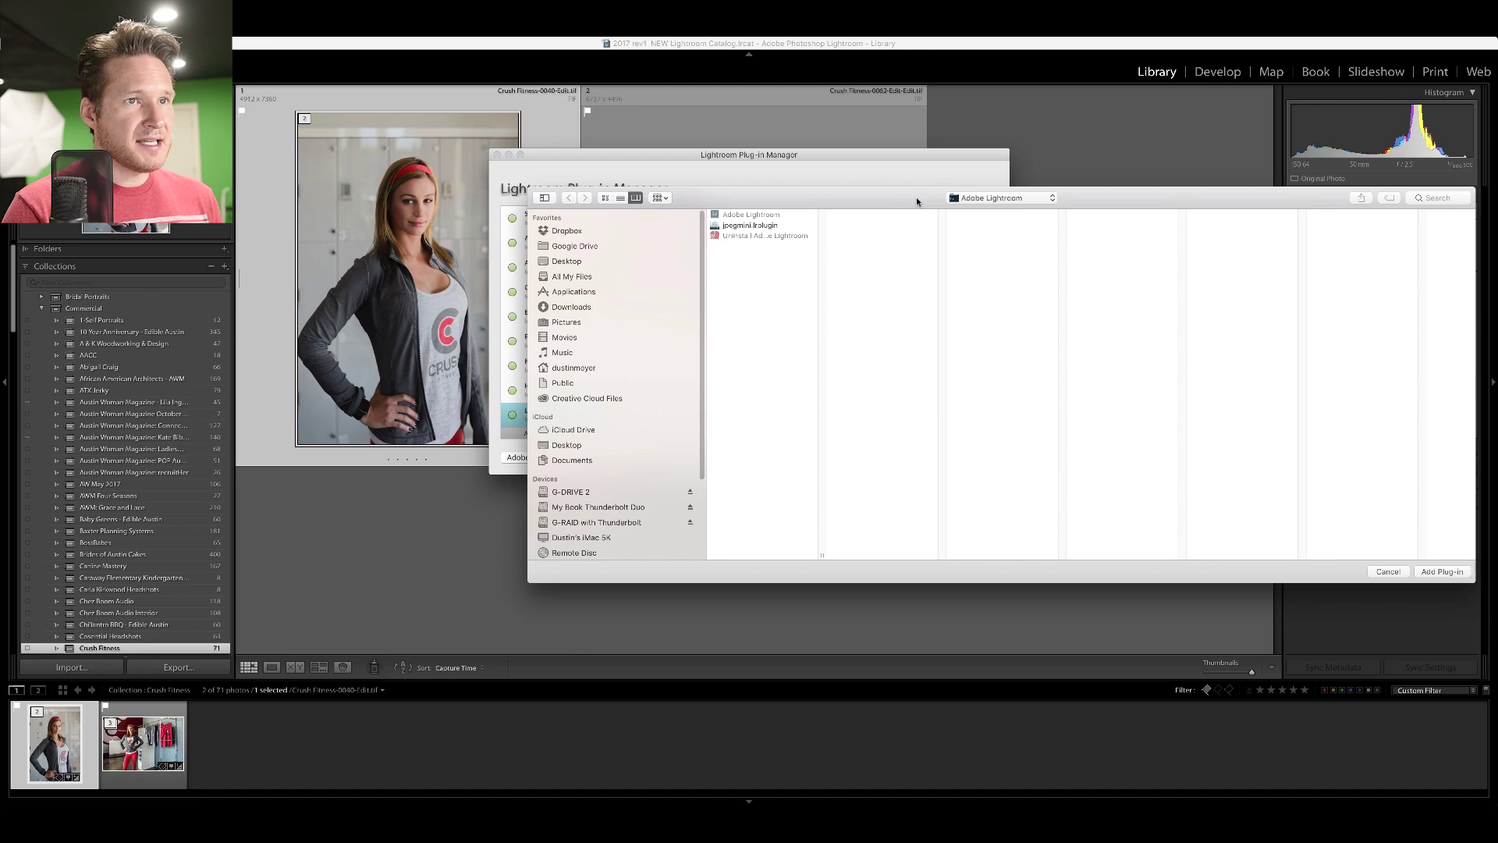
{"action": "left_click", "coordinate": [607, 289]}
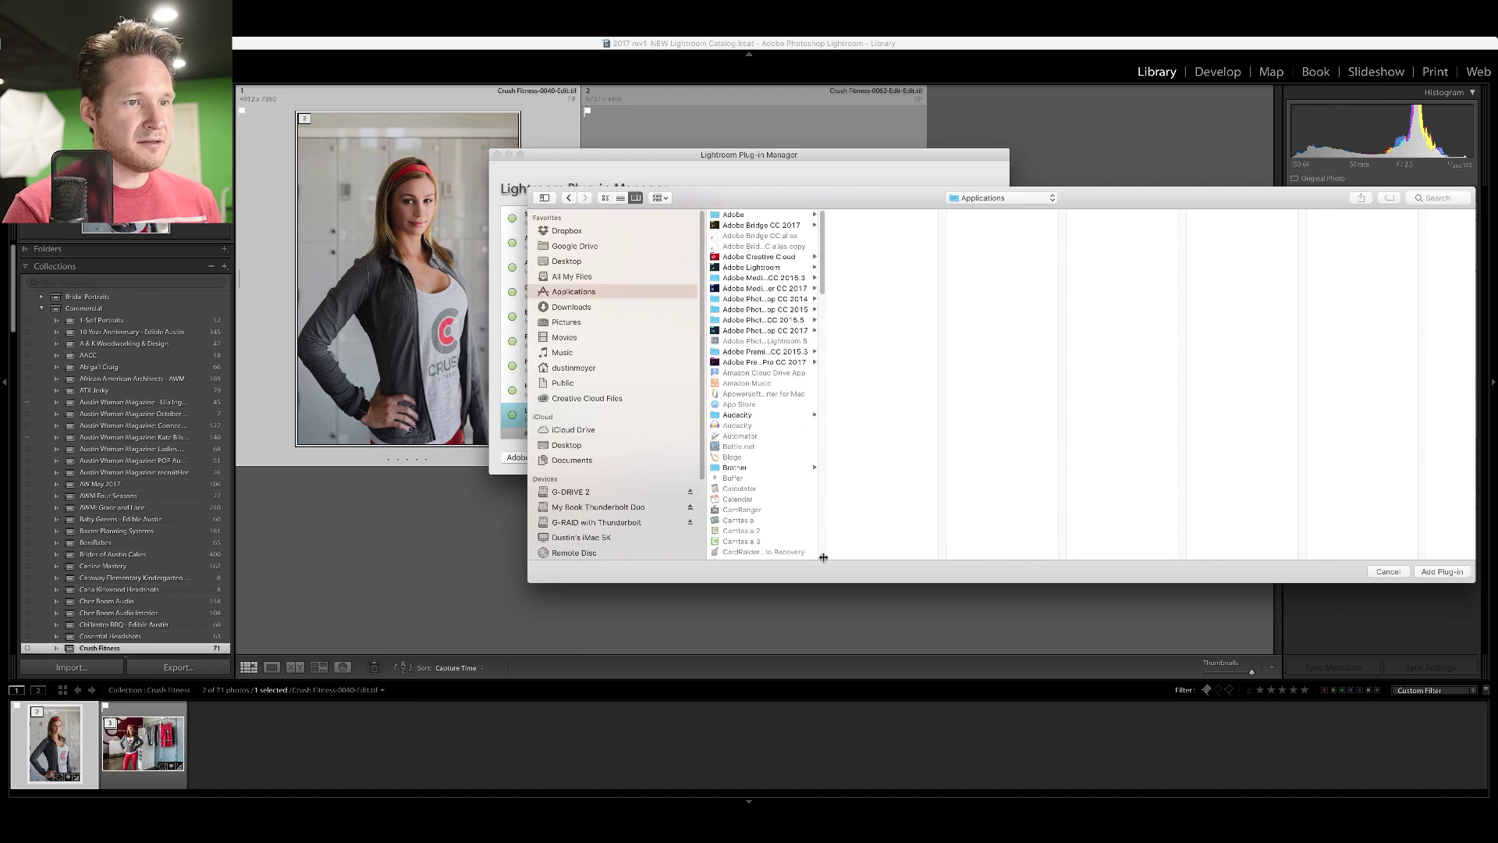
{"action": "left_click_drag", "start_coordinate": [823, 555], "coordinate": [976, 537]}
{"action": "left_click", "coordinate": [801, 269]}
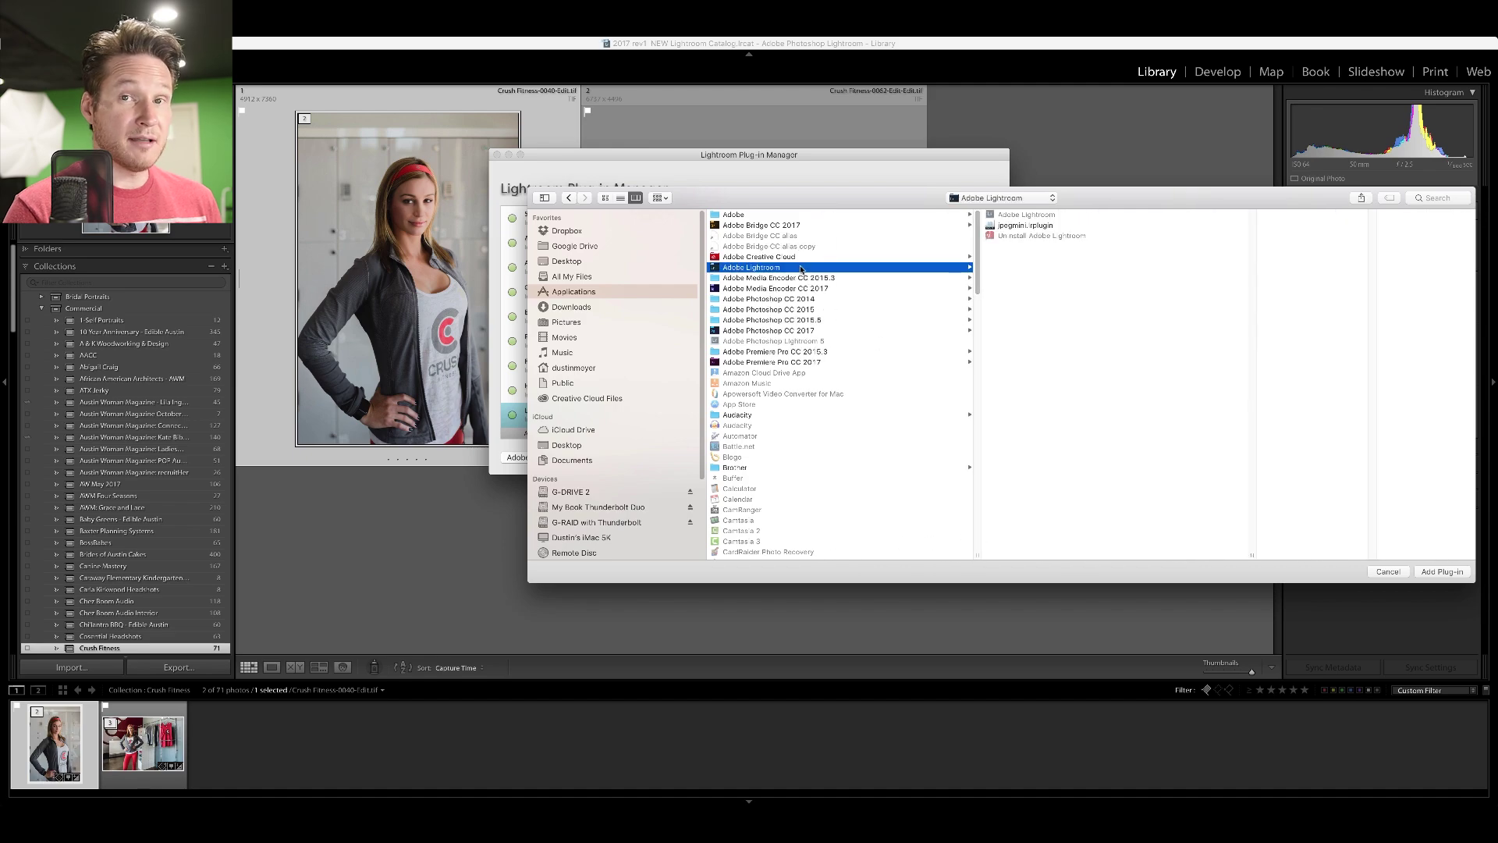
{"action": "left_click", "coordinate": [989, 226]}
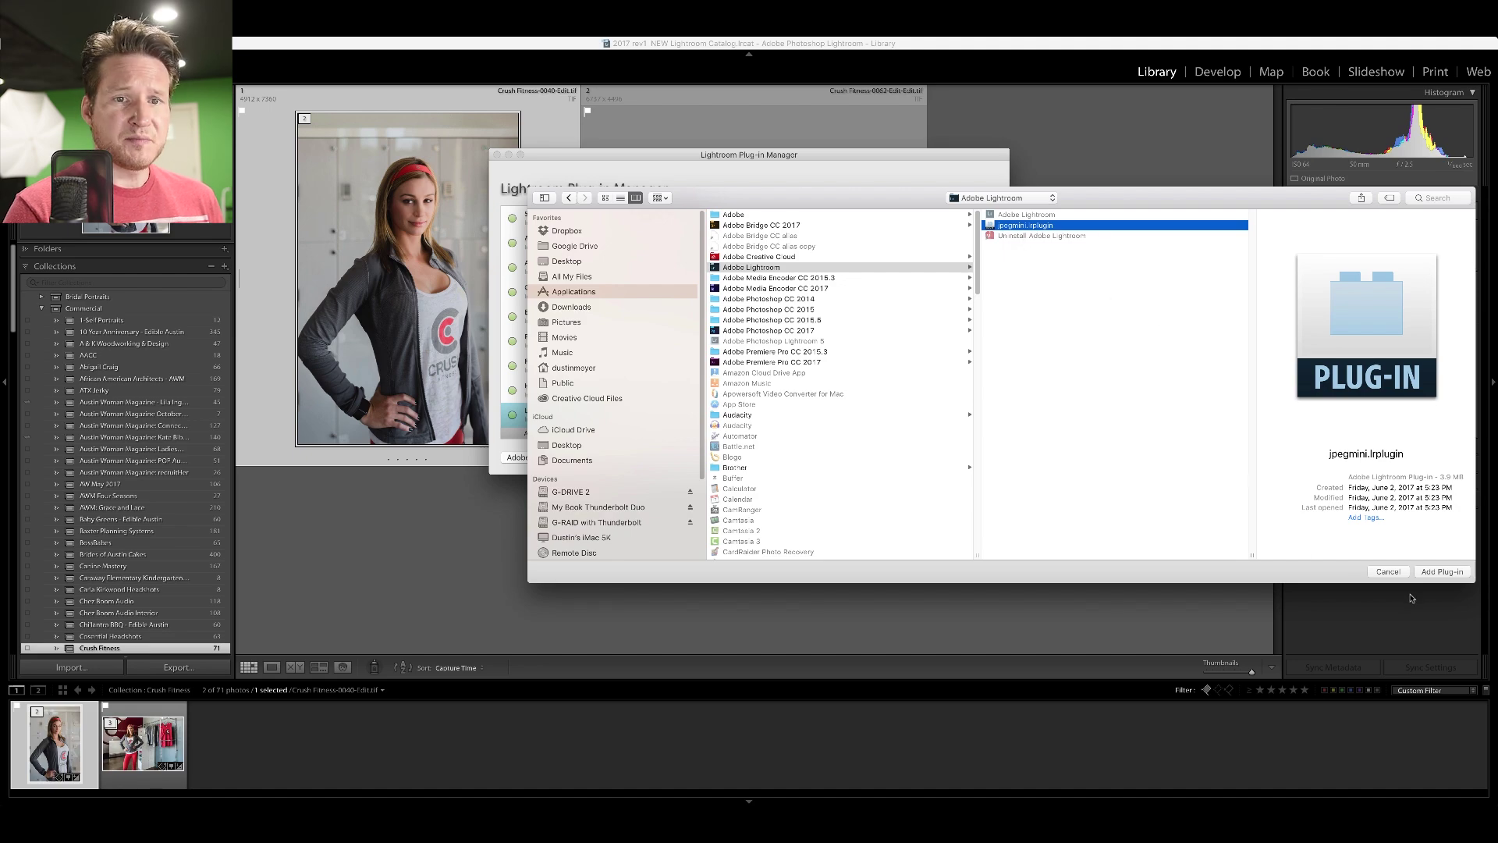
{"action": "left_click", "coordinate": [1442, 571]}
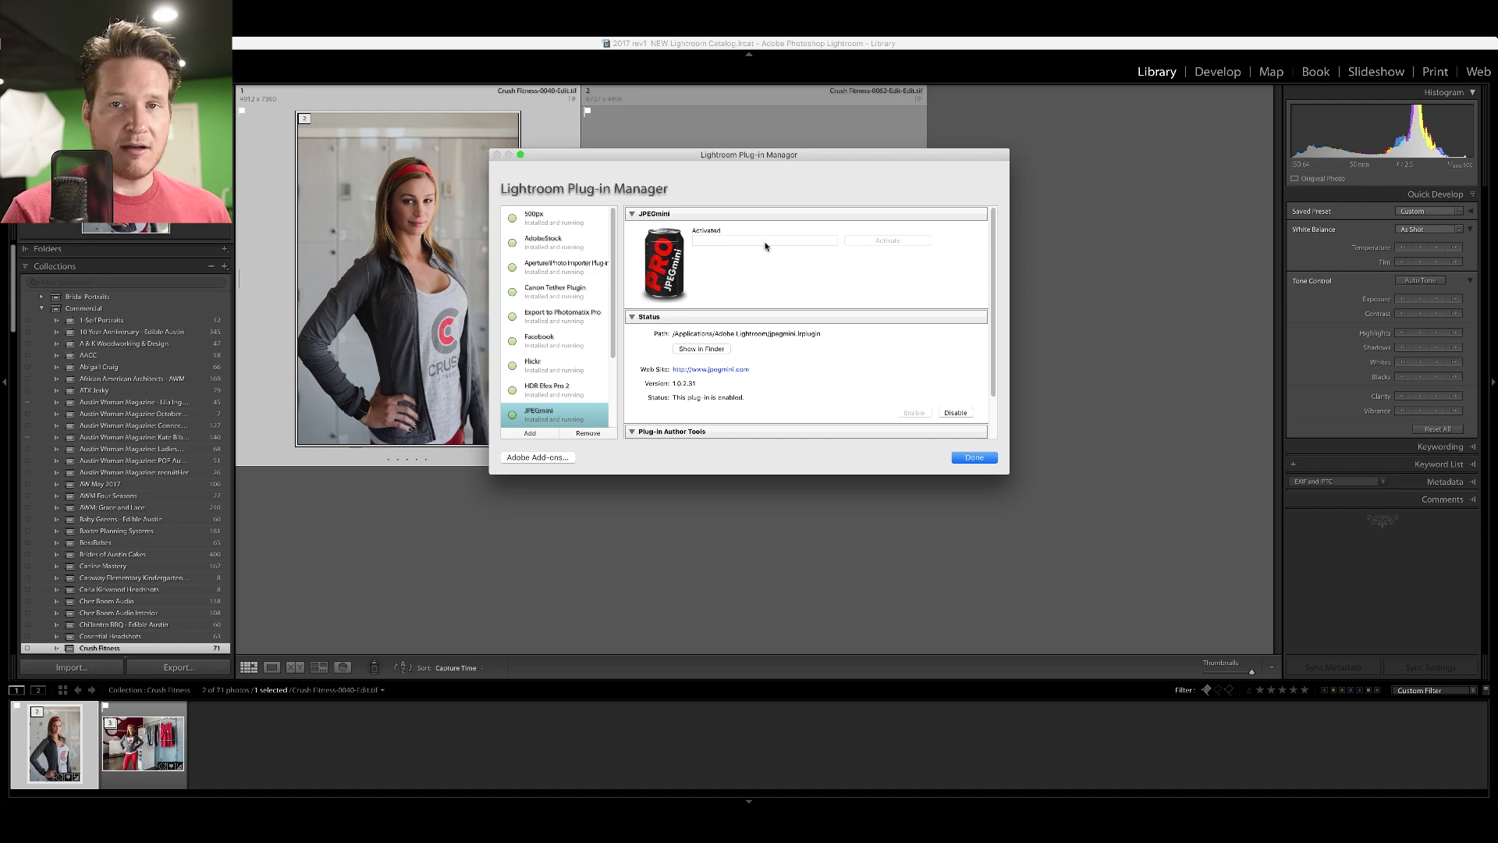
{"action": "left_click", "coordinate": [974, 458]}
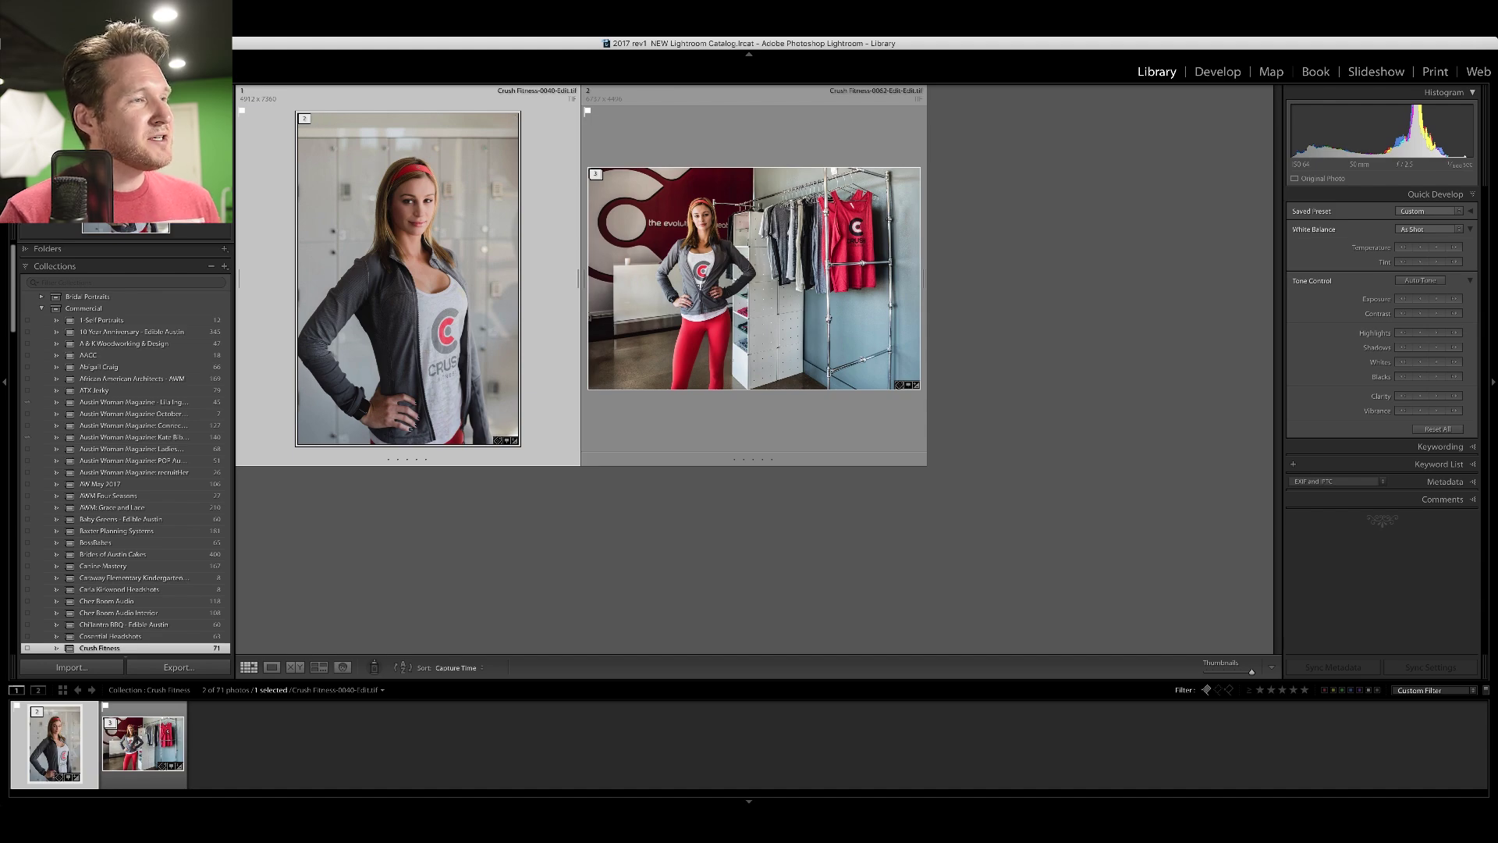
Open the Export One File dialog with the 1-Full Size Jpegs preset.
{"action": "left_click", "coordinate": [97, 8]}
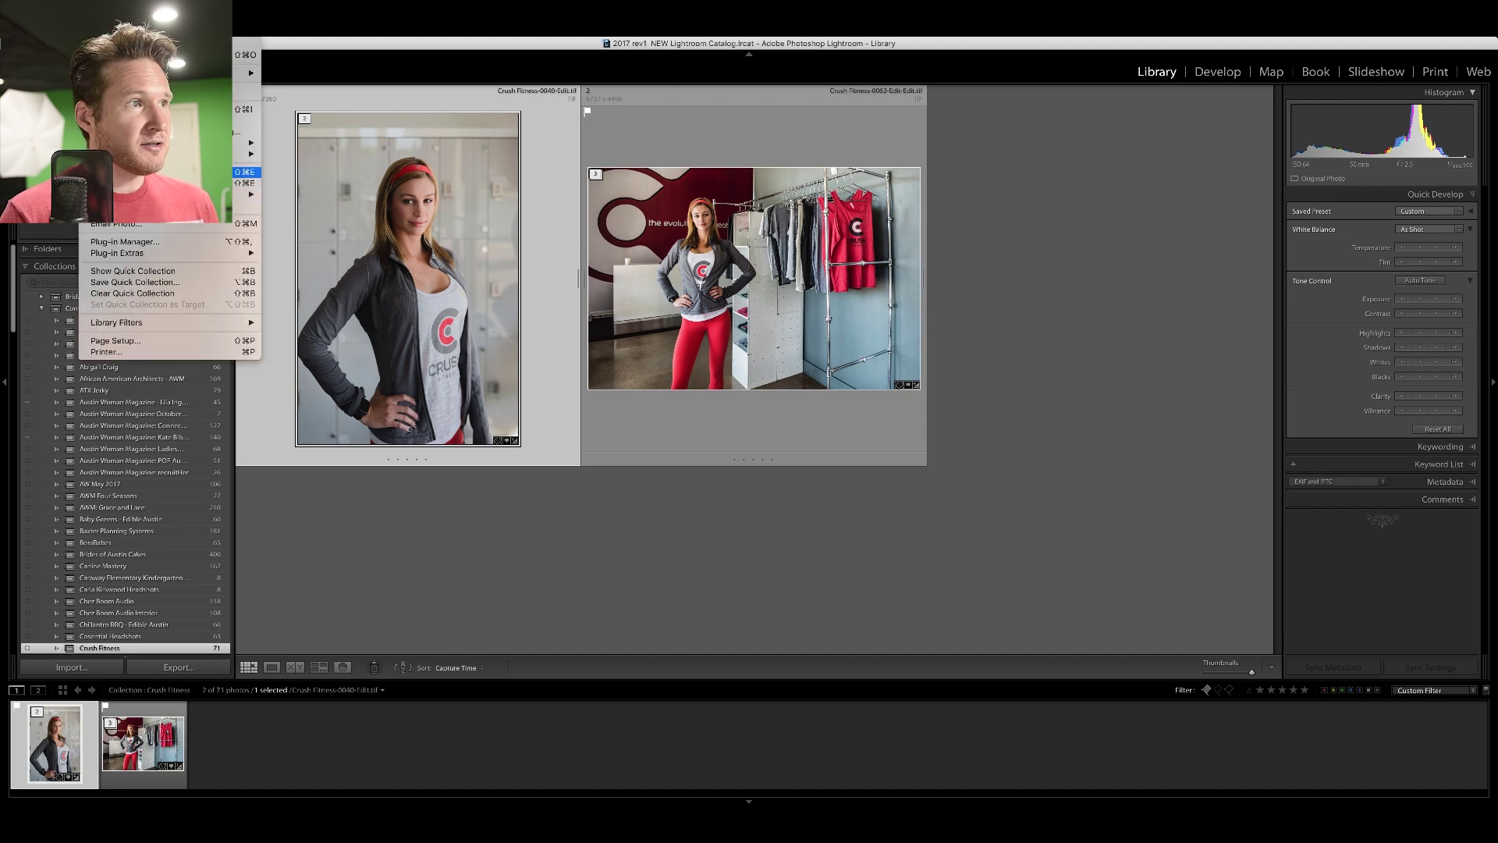
{"action": "left_click", "coordinate": [156, 172]}
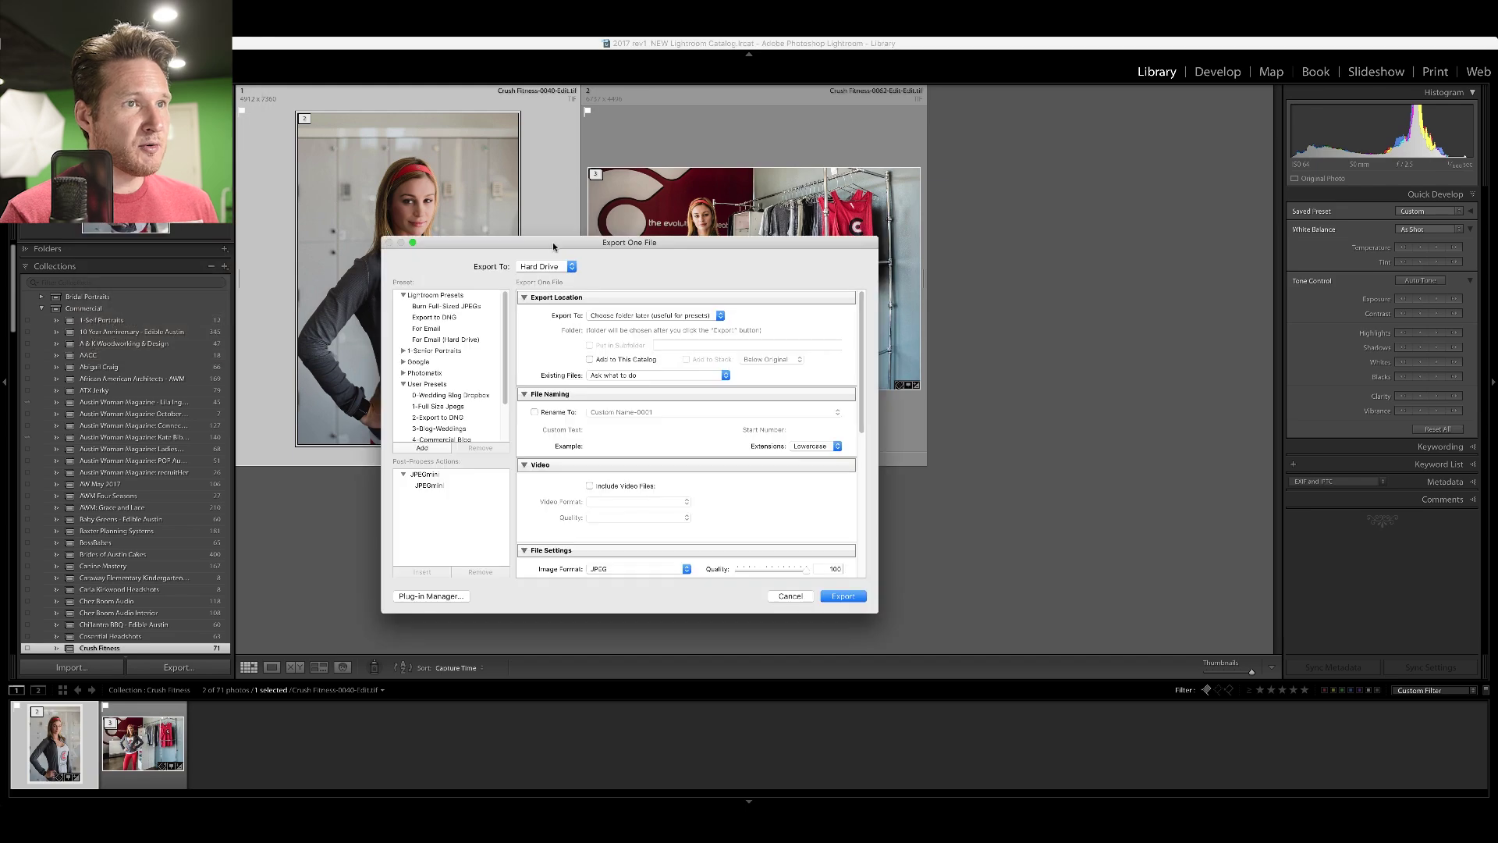
{"action": "left_click", "coordinate": [474, 406]}
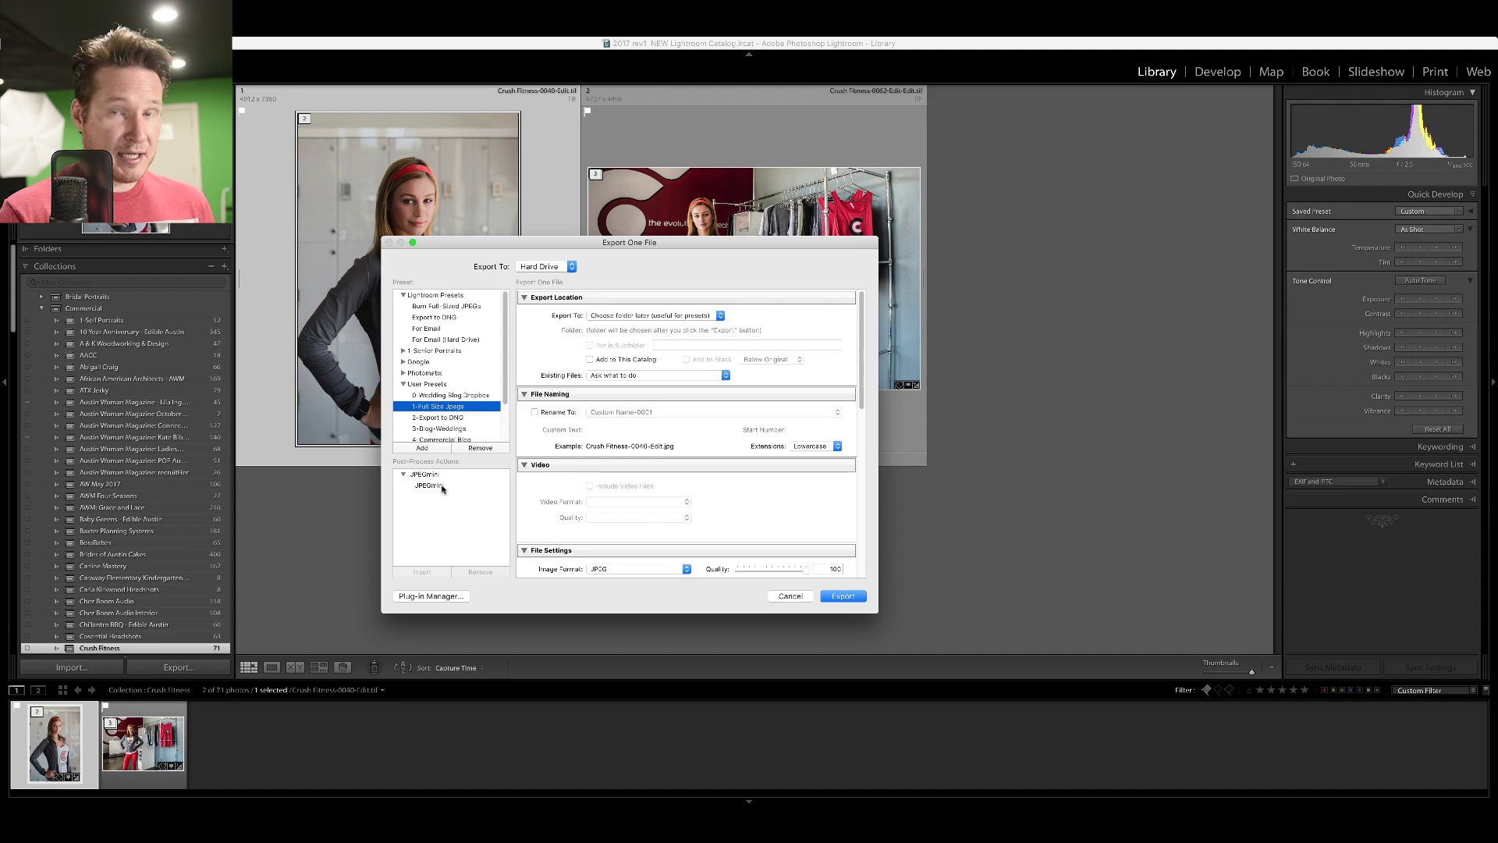
Remove the JPEGmini post-process action from the export, then insert it again.
{"action": "scroll", "coordinate": [780, 461], "scroll_direction": "down", "scroll_amount": 10}
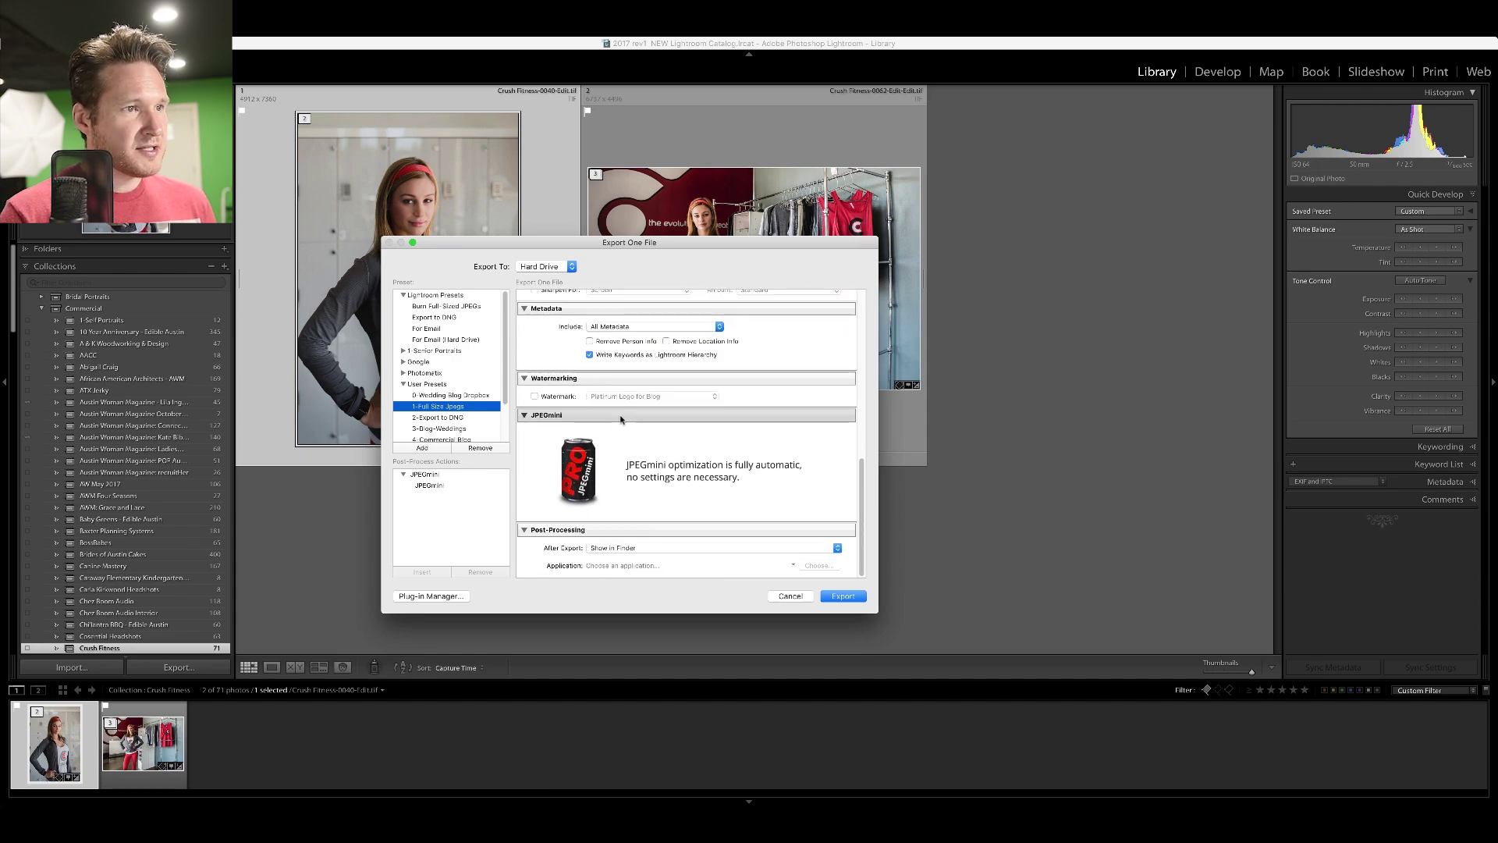
{"action": "left_click", "coordinate": [432, 489]}
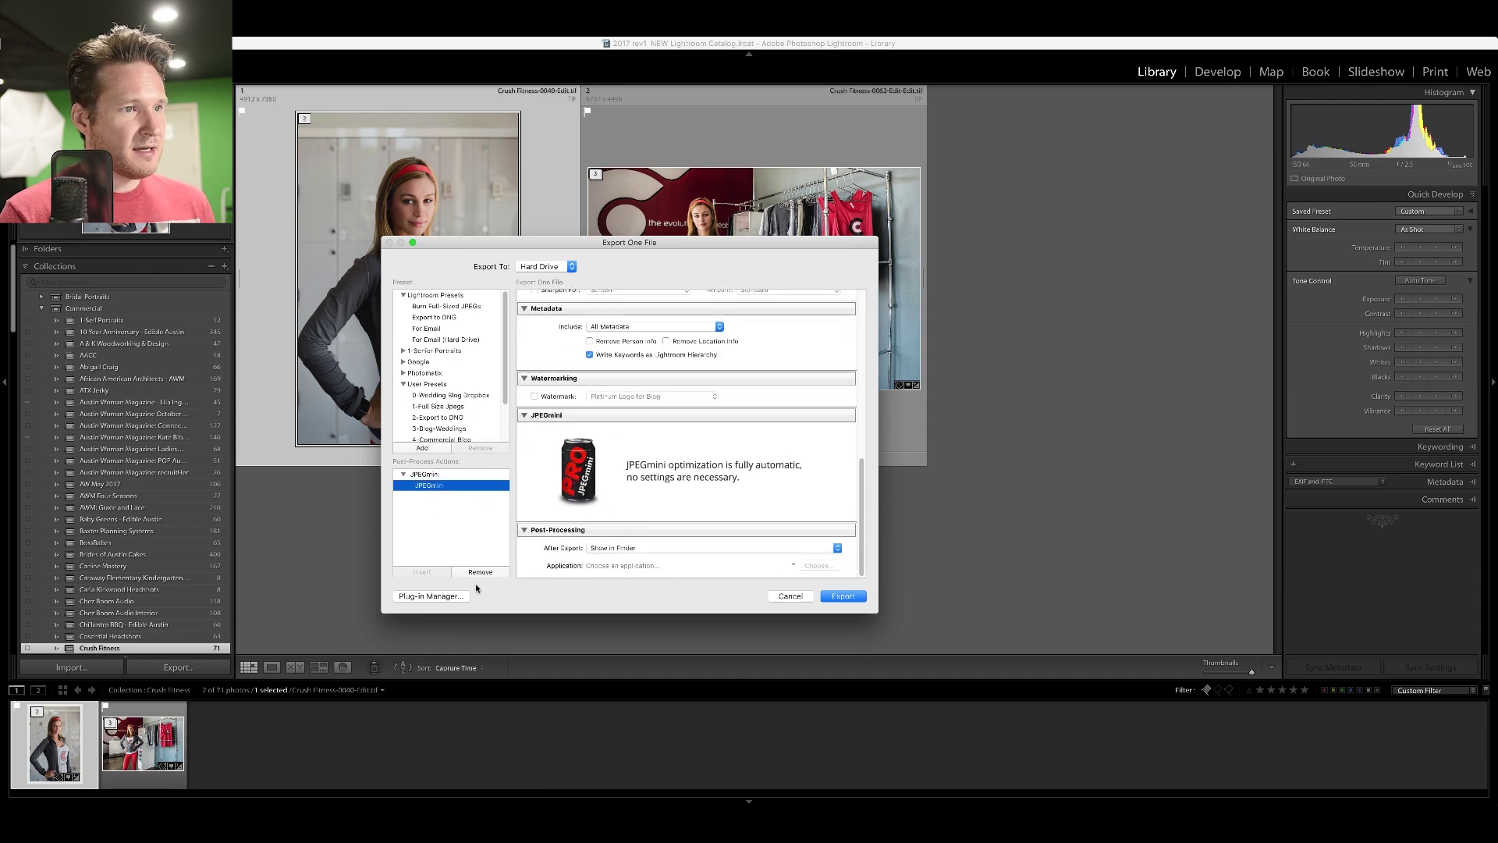
{"action": "left_click", "coordinate": [482, 573]}
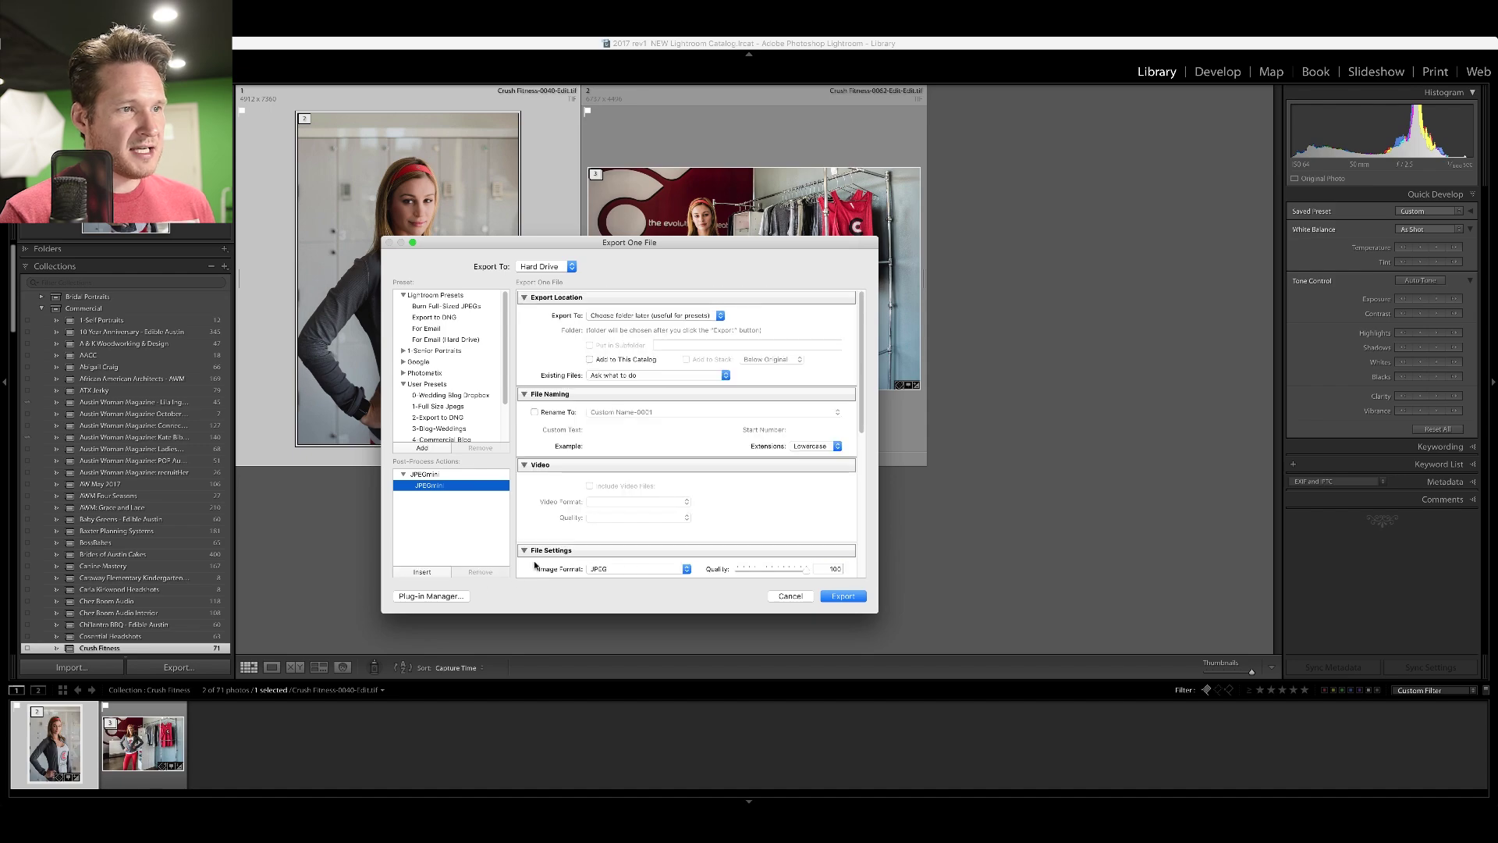
{"action": "left_click", "coordinate": [468, 408]}
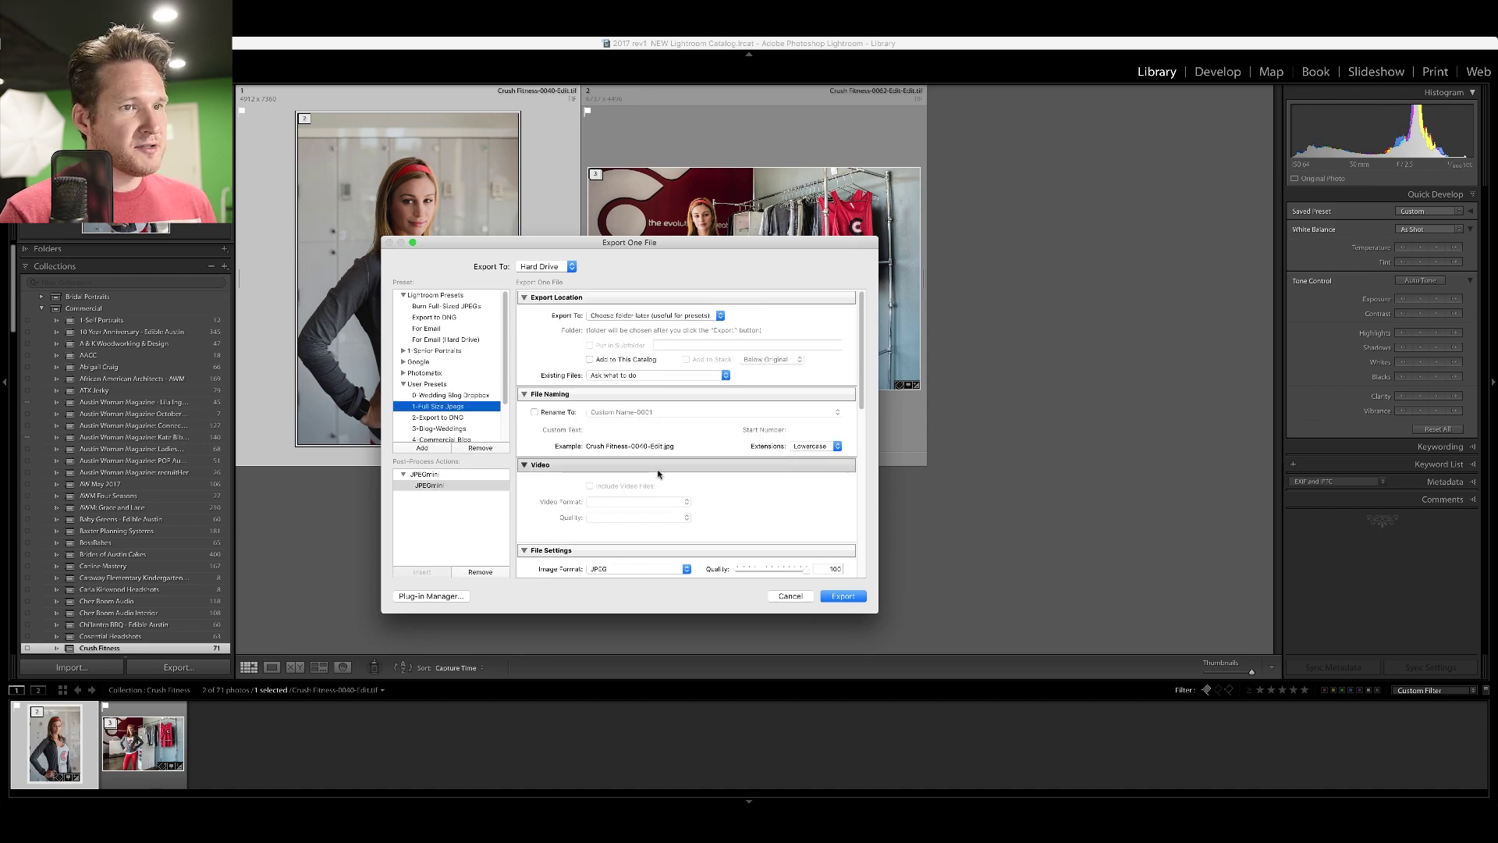
{"action": "scroll", "coordinate": [659, 474], "scroll_direction": "down", "scroll_amount": 10}
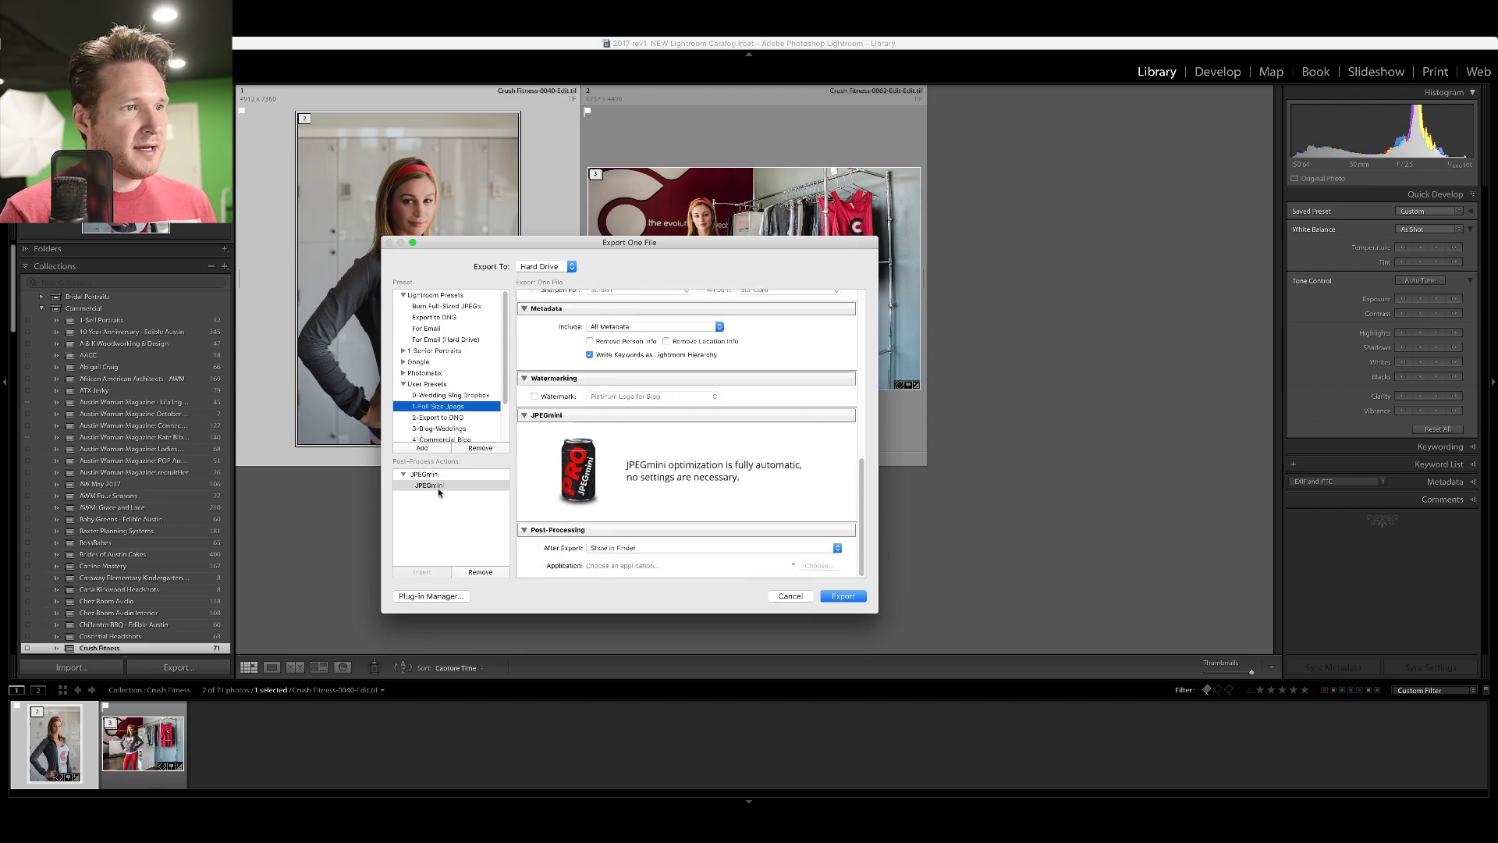
{"action": "left_click", "coordinate": [485, 575]}
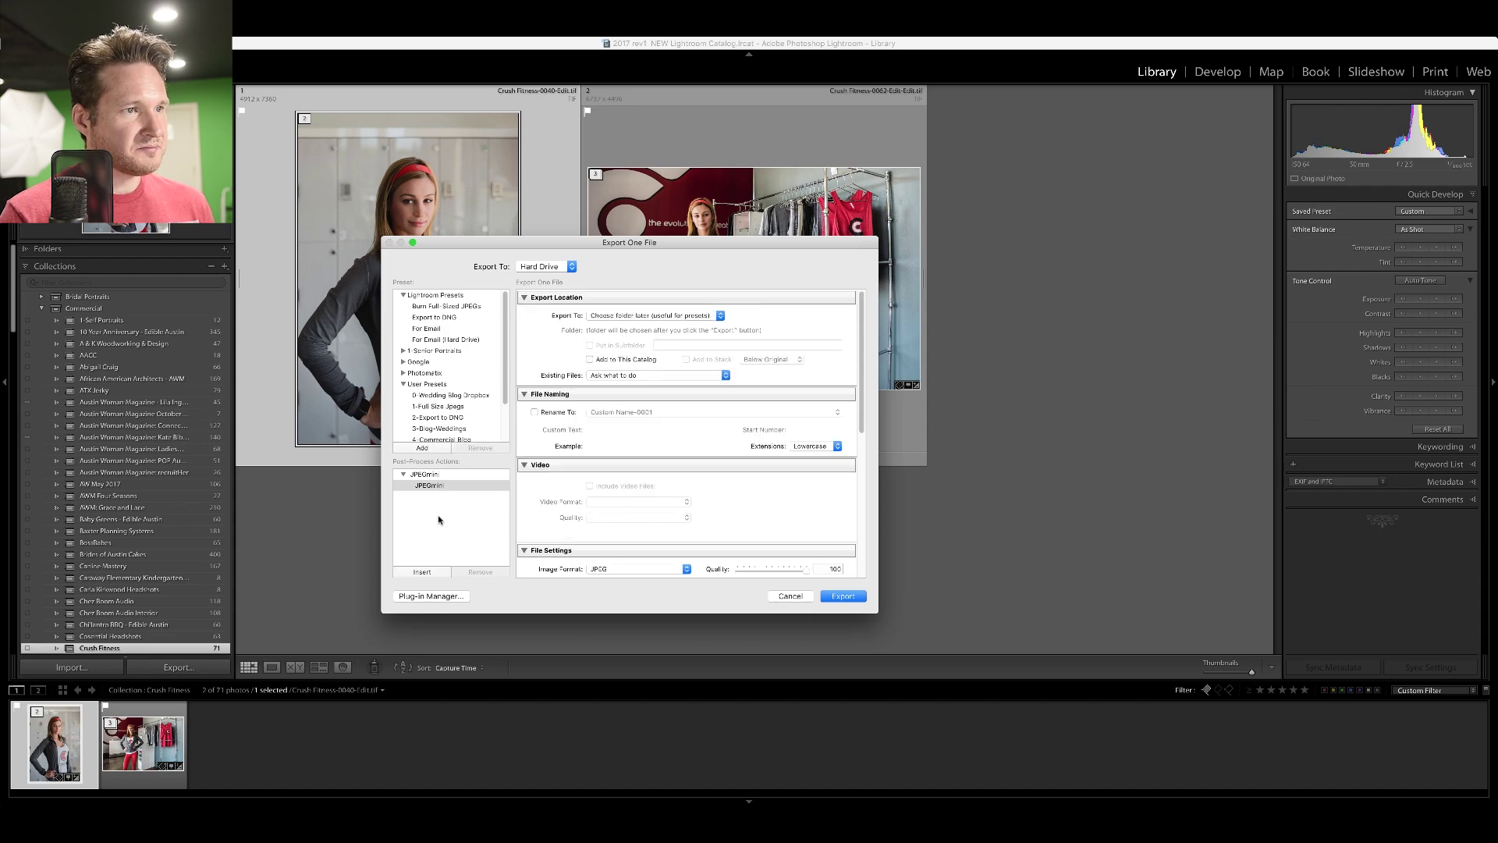
{"action": "left_click", "coordinate": [459, 487]}
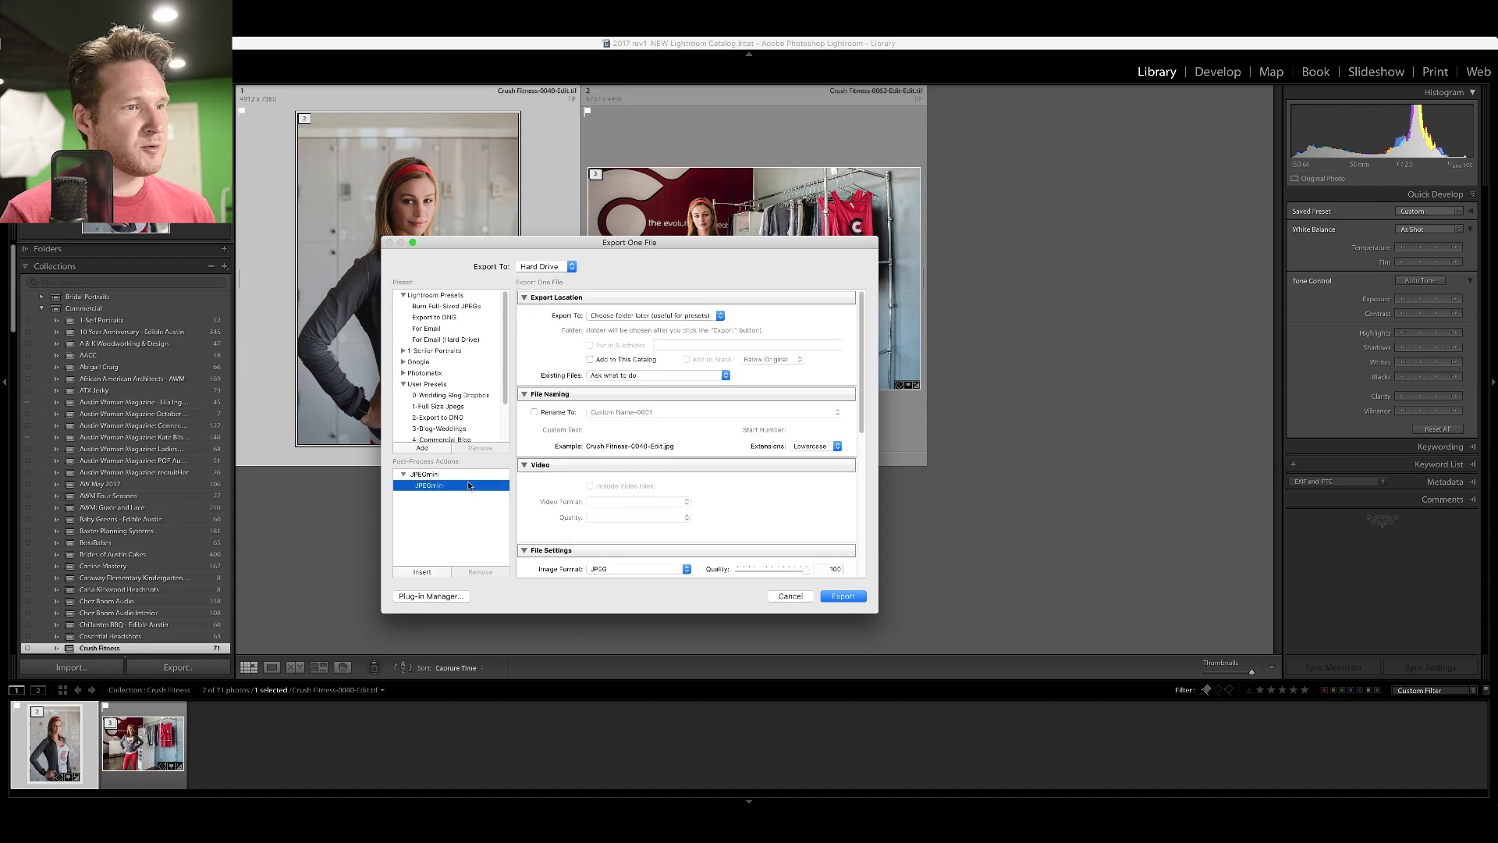
{"action": "left_click", "coordinate": [421, 572]}
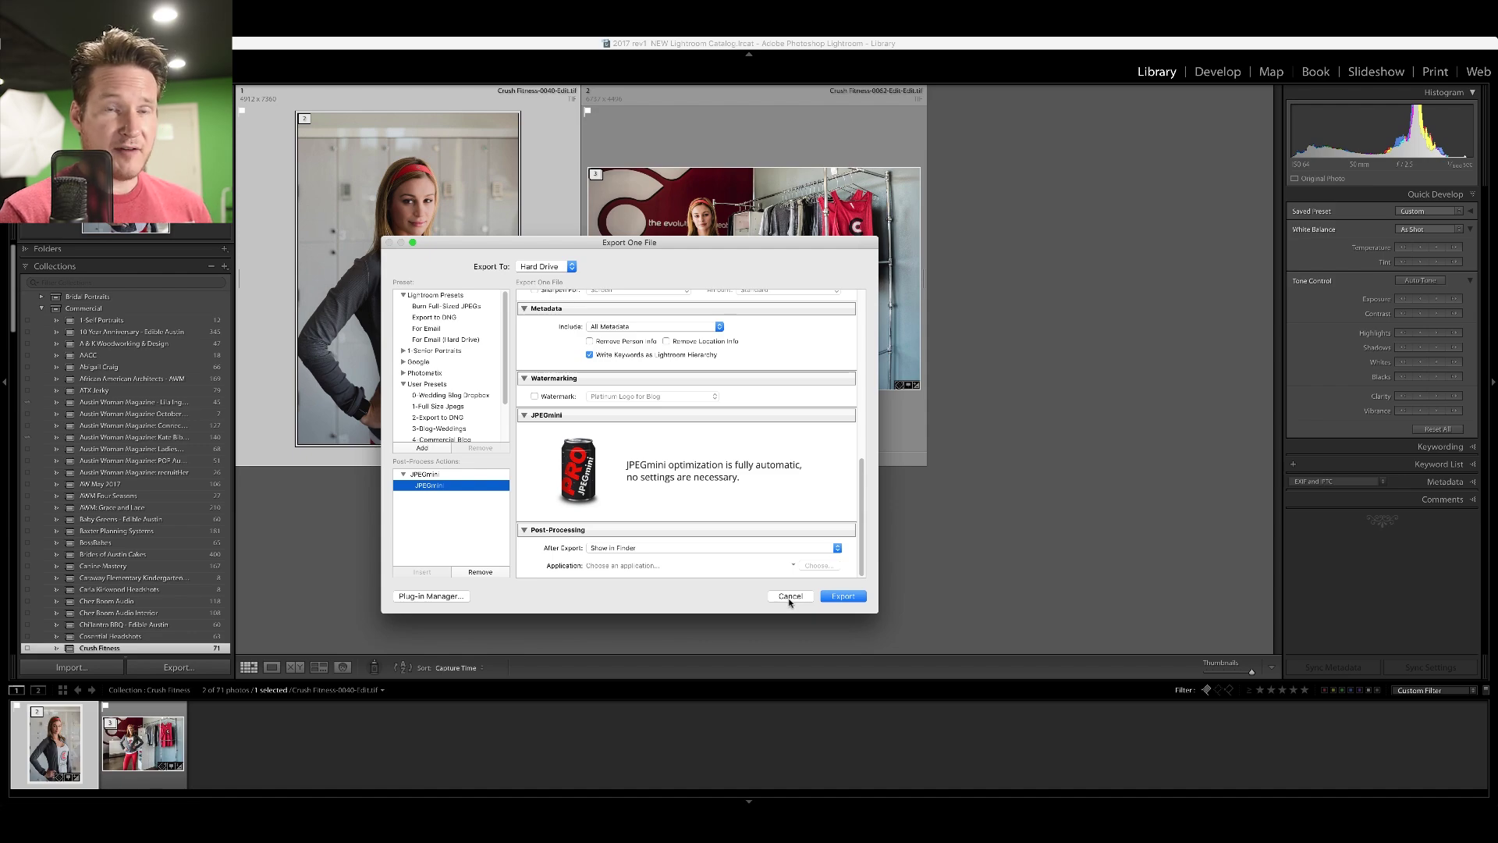
Cancel the single-file export, select both photos, and open their export settings.
{"action": "left_click", "coordinate": [790, 596]}
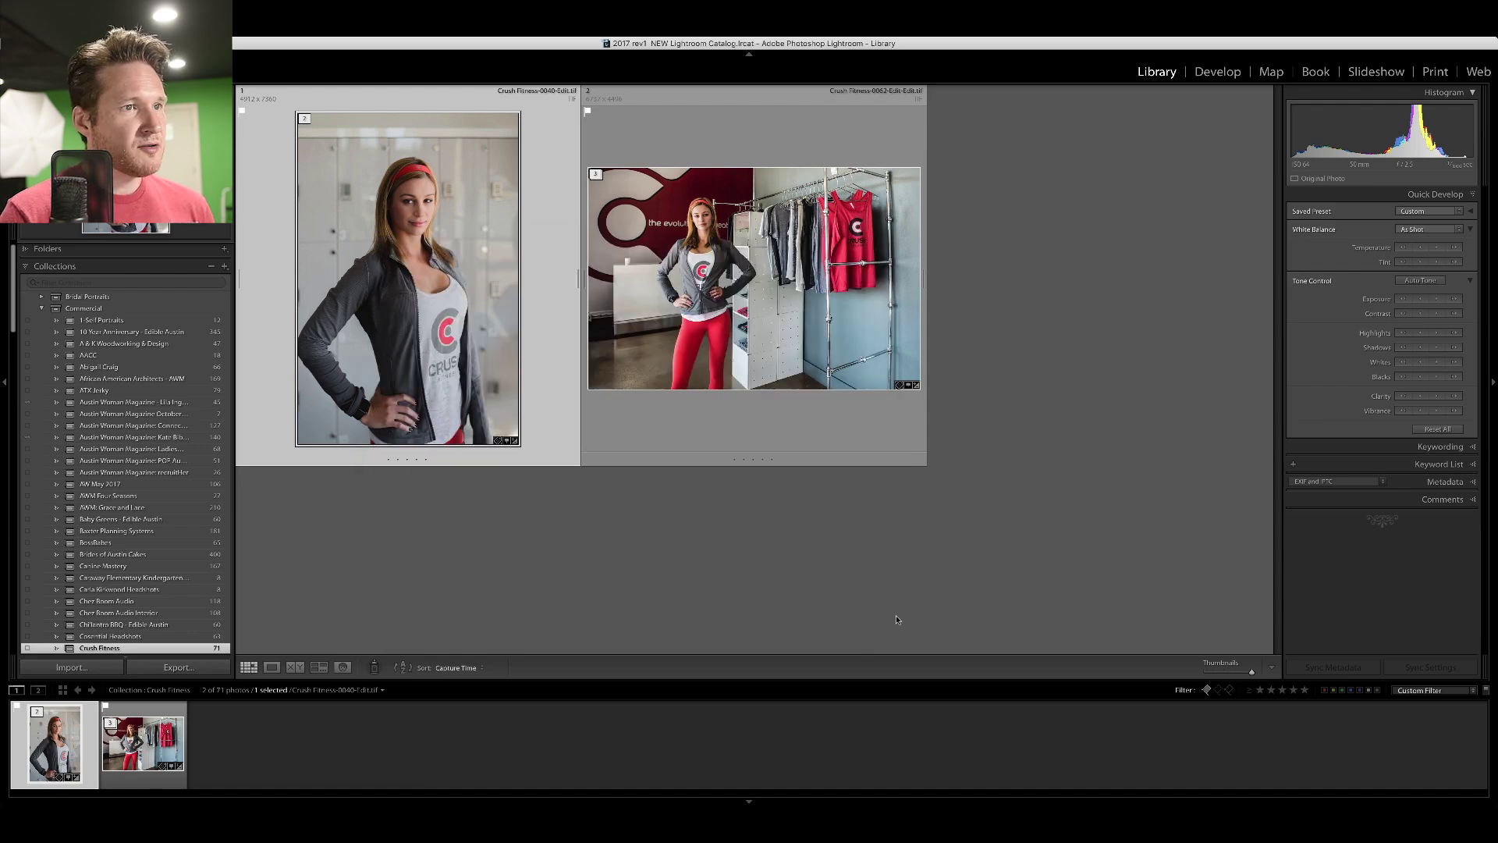
{"action": "left_click", "coordinate": [751, 447]}
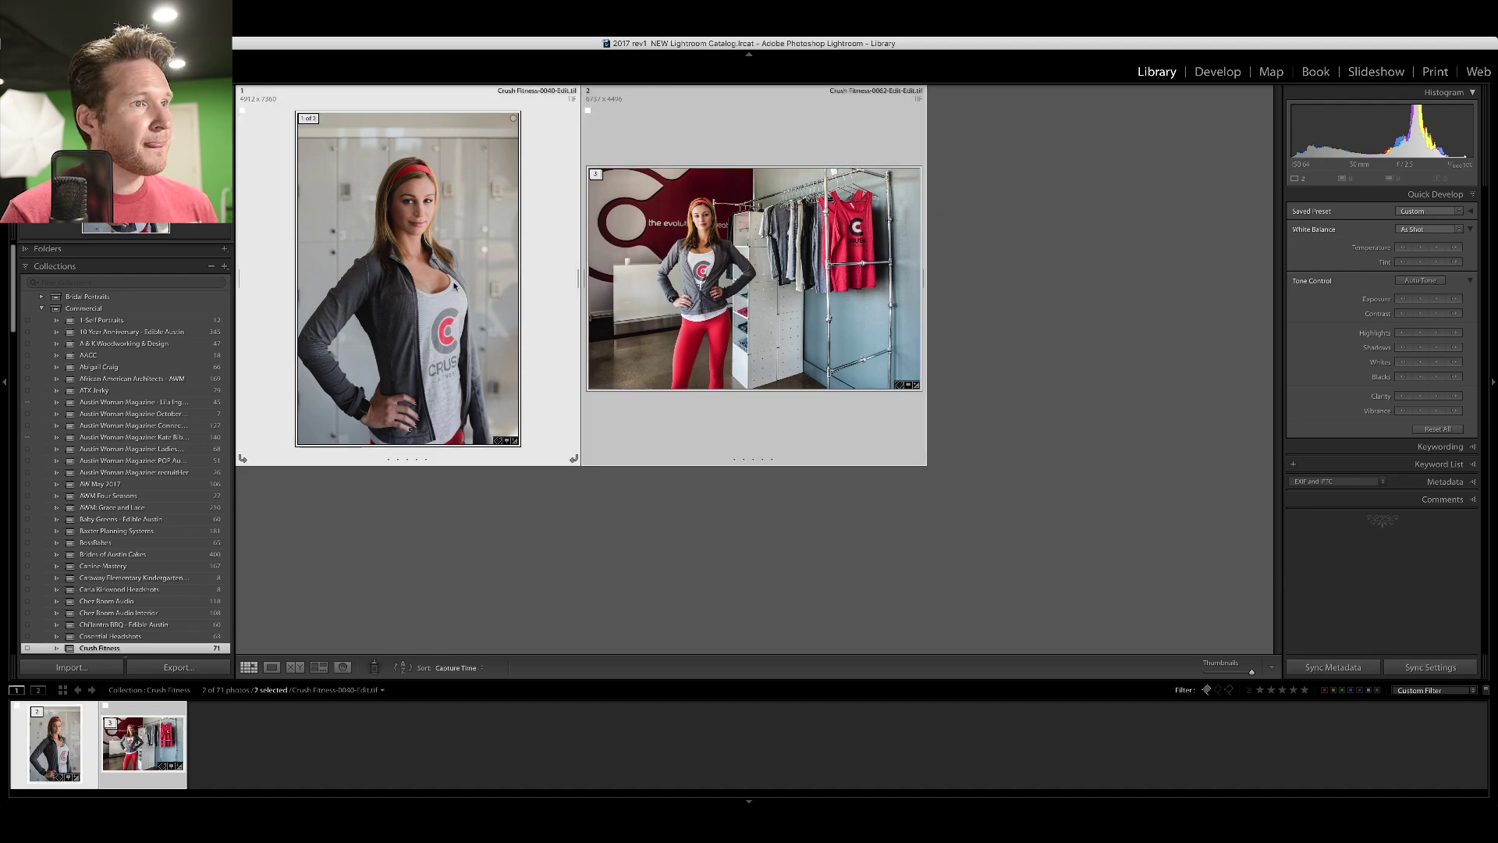
{"action": "right_click", "coordinate": [474, 297]}
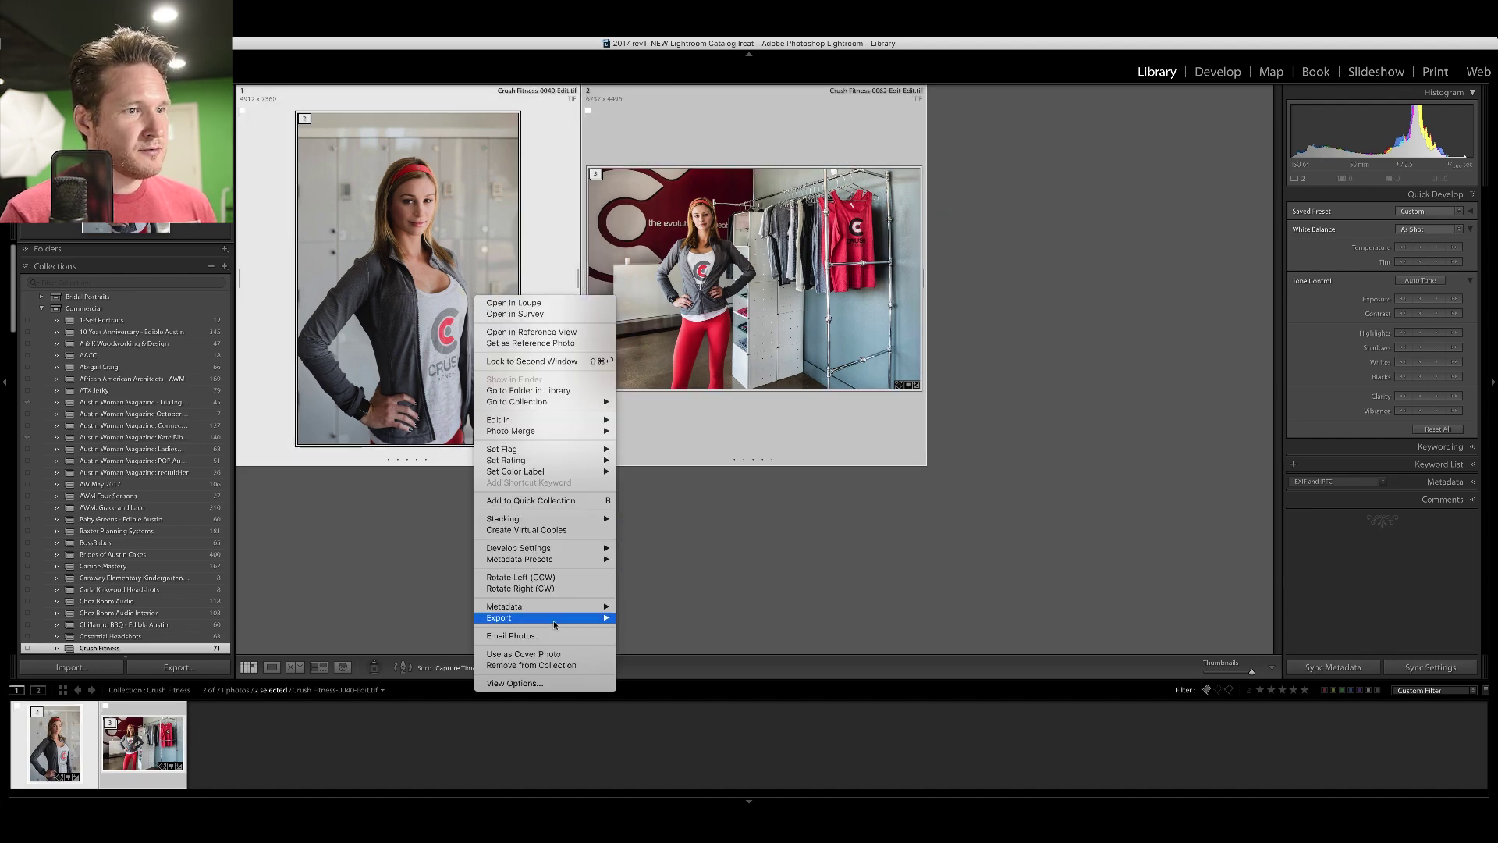
{"action": "mouse_move", "coordinate": [554, 617]}
{"action": "left_click", "coordinate": [673, 524]}
Export both photos into a new Desktop folder named 'Jpegmini Beta Test'.
{"action": "scroll", "coordinate": [782, 489], "scroll_direction": "down", "scroll_amount": 3}
{"action": "scroll", "coordinate": [782, 489], "scroll_direction": "down", "scroll_amount": 5}
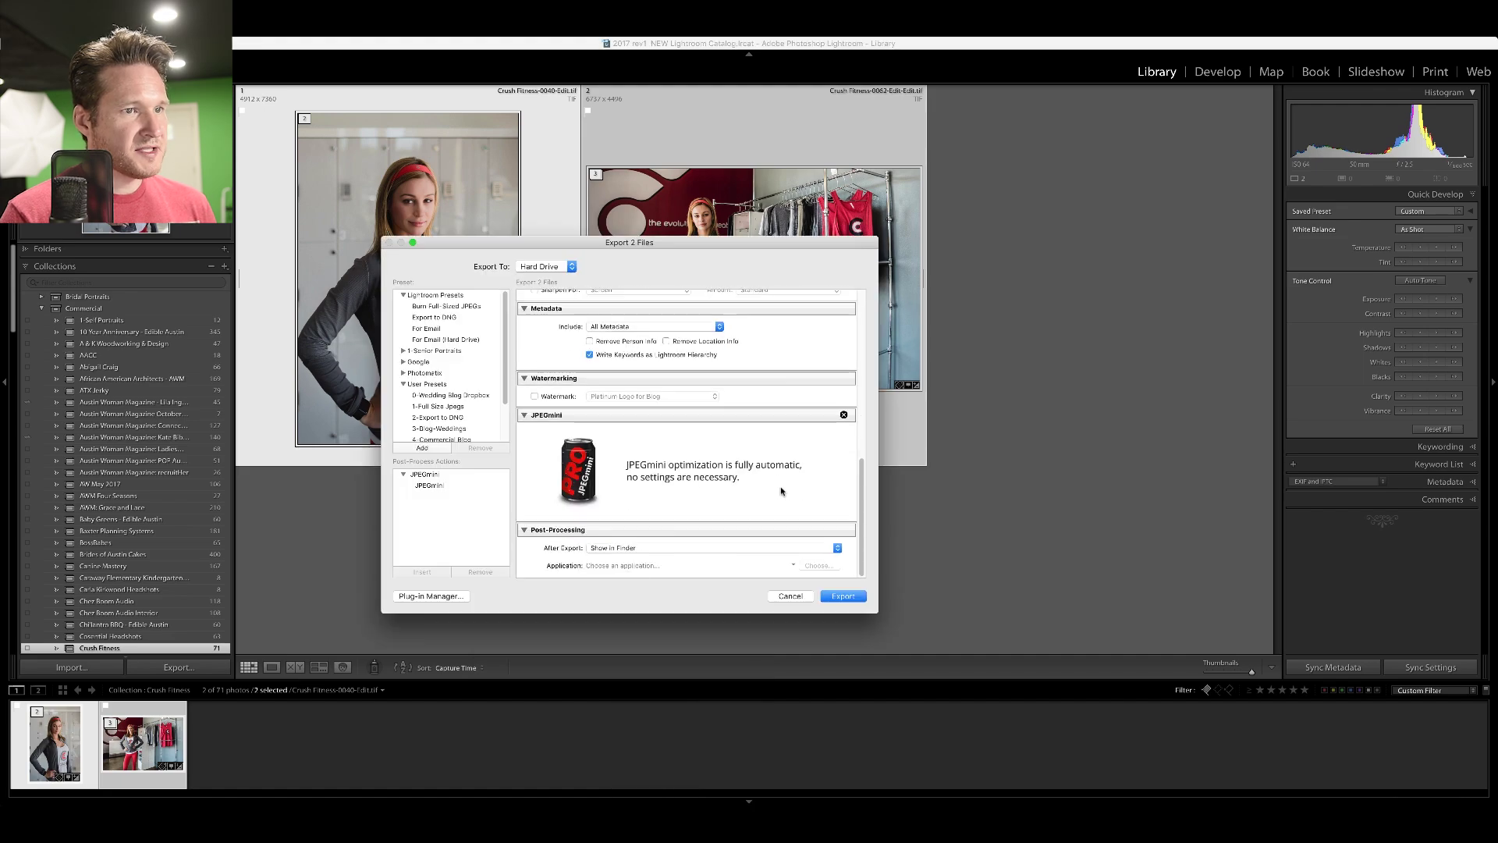
{"action": "scroll", "coordinate": [782, 464], "scroll_direction": "up", "scroll_amount": 10}
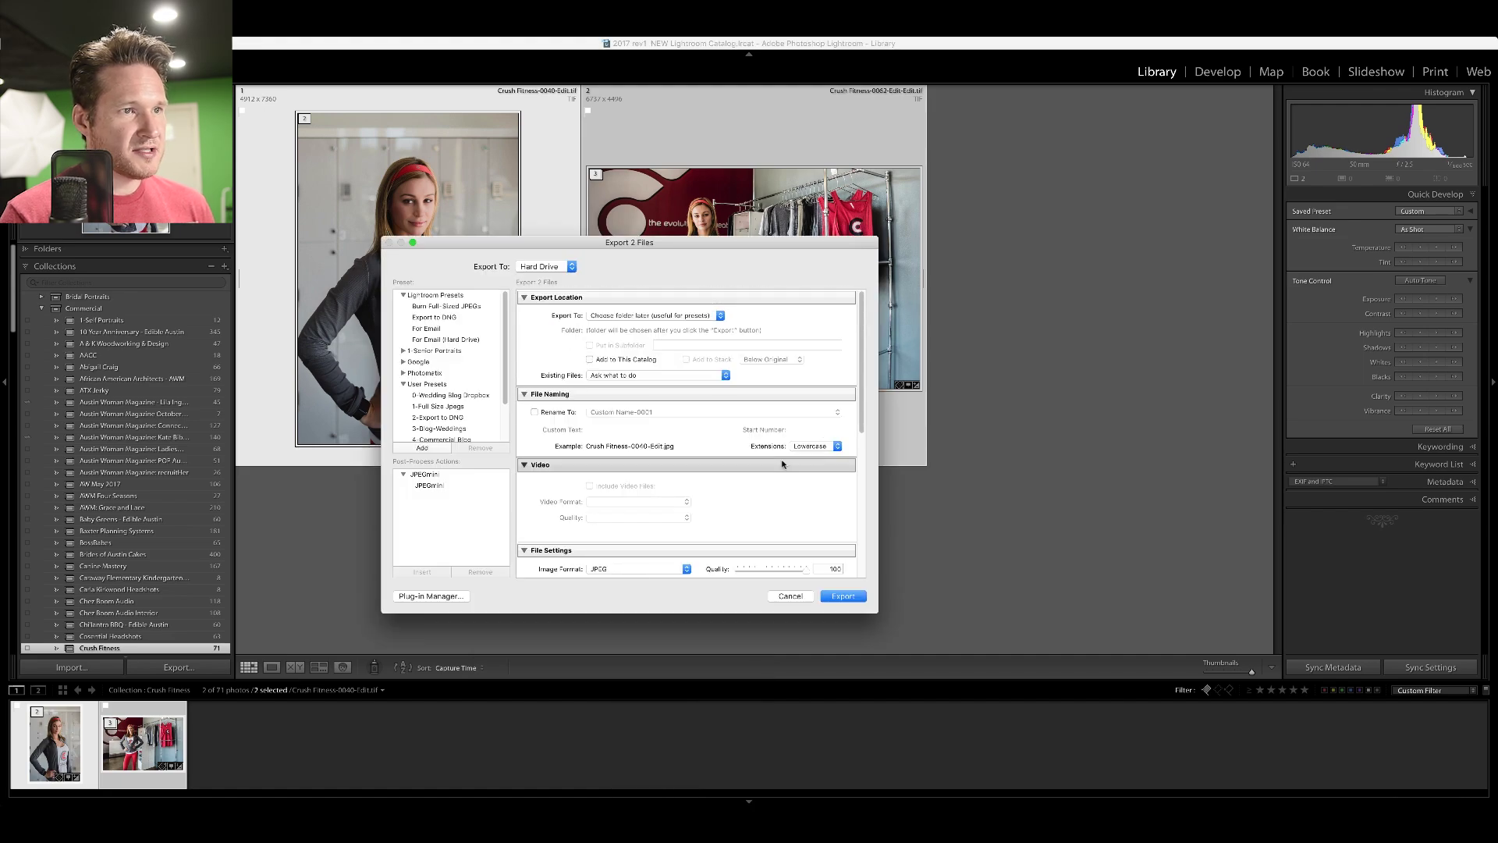
{"action": "scroll", "coordinate": [783, 464], "scroll_direction": "down", "scroll_amount": 5}
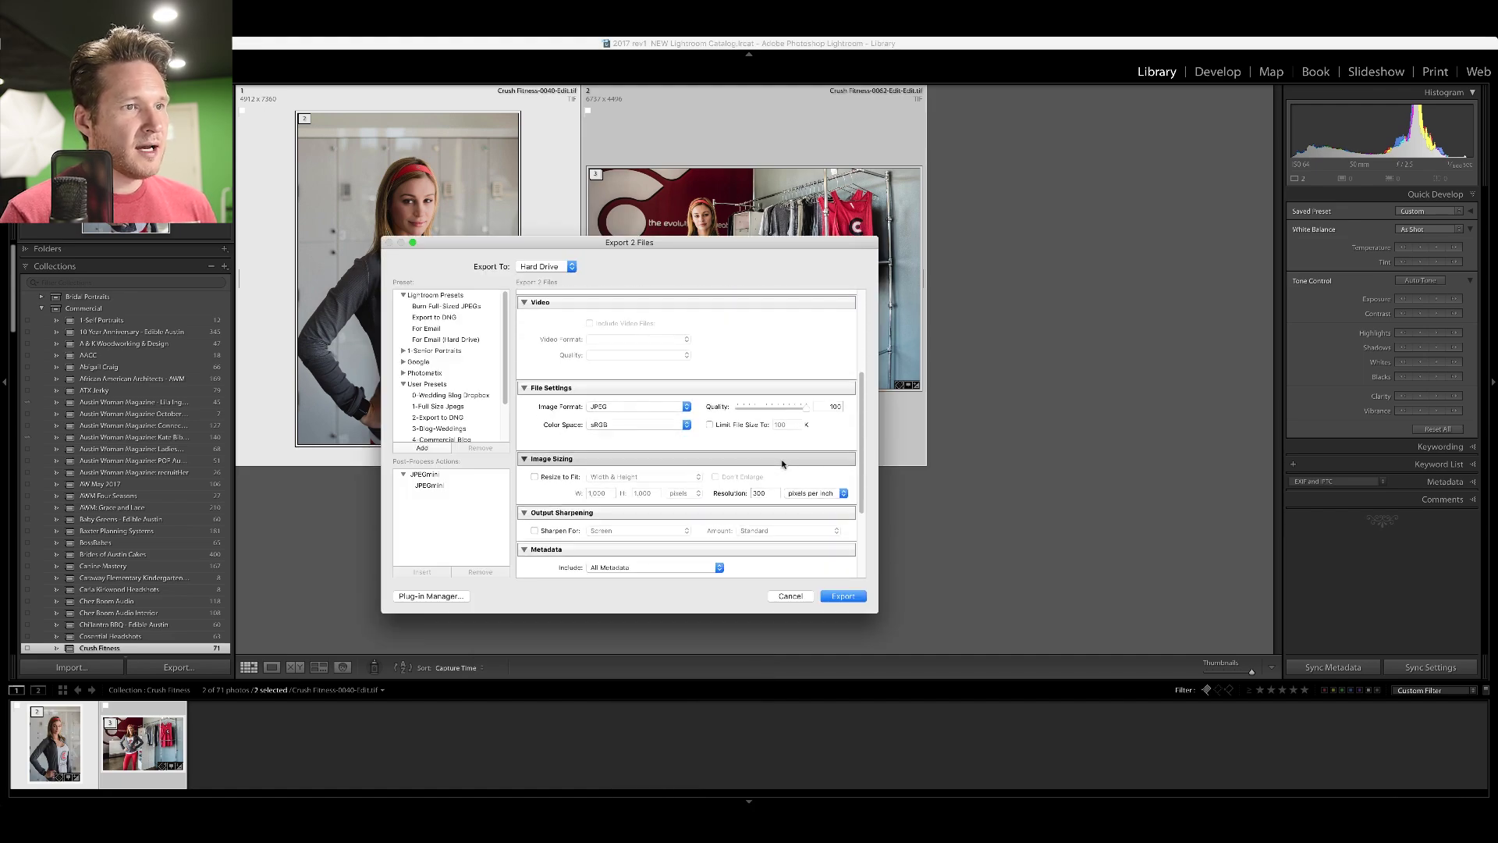
{"action": "scroll", "coordinate": [783, 465], "scroll_direction": "down", "scroll_amount": 3}
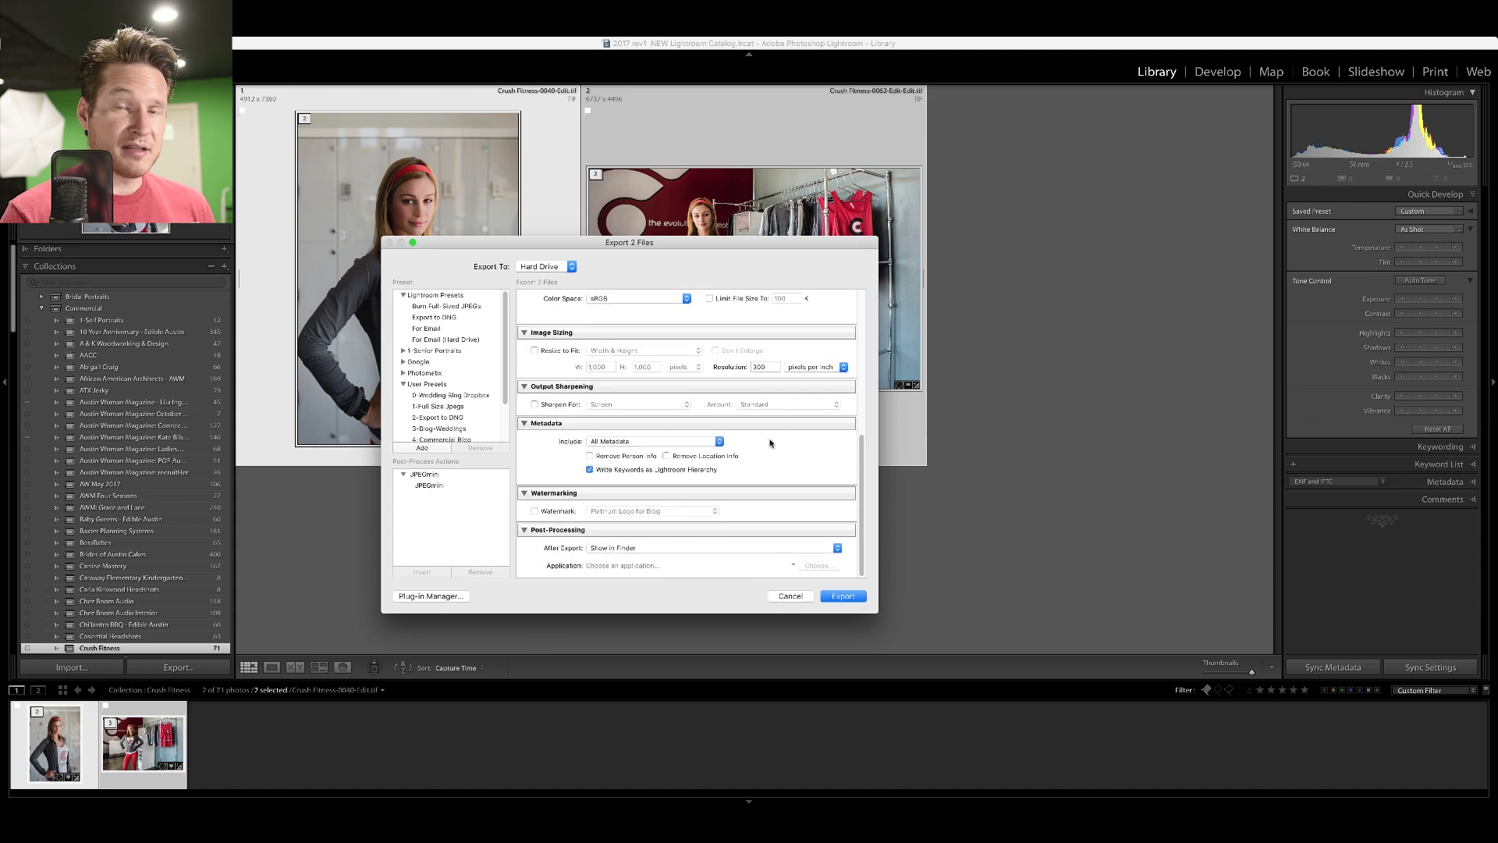
{"action": "left_click", "coordinate": [847, 600]}
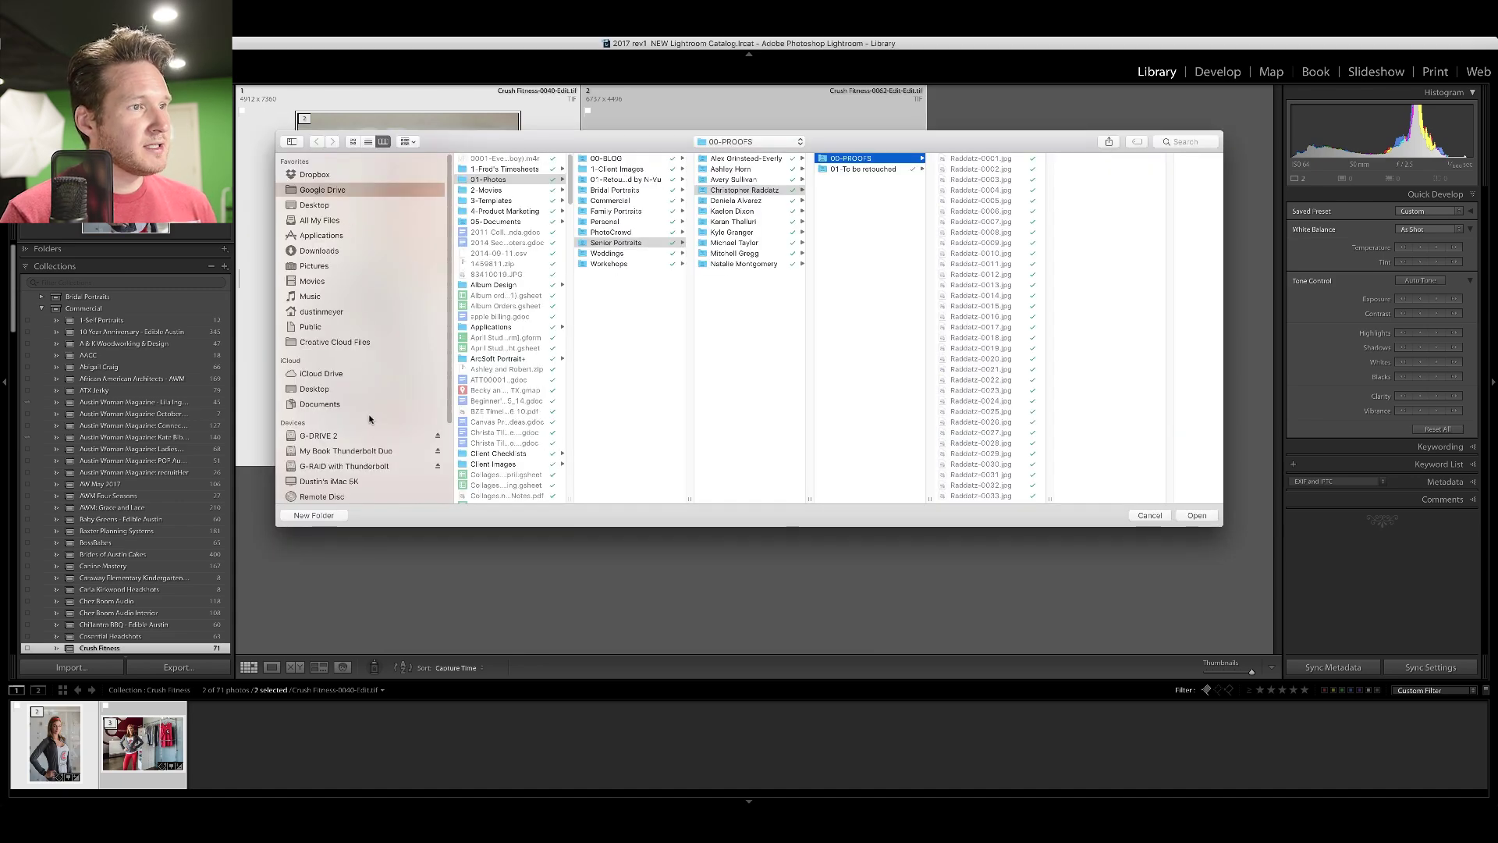
{"action": "left_click", "coordinate": [356, 390]}
{"action": "left_click", "coordinate": [314, 515]}
{"action": "type", "text": "Jpegmini"}
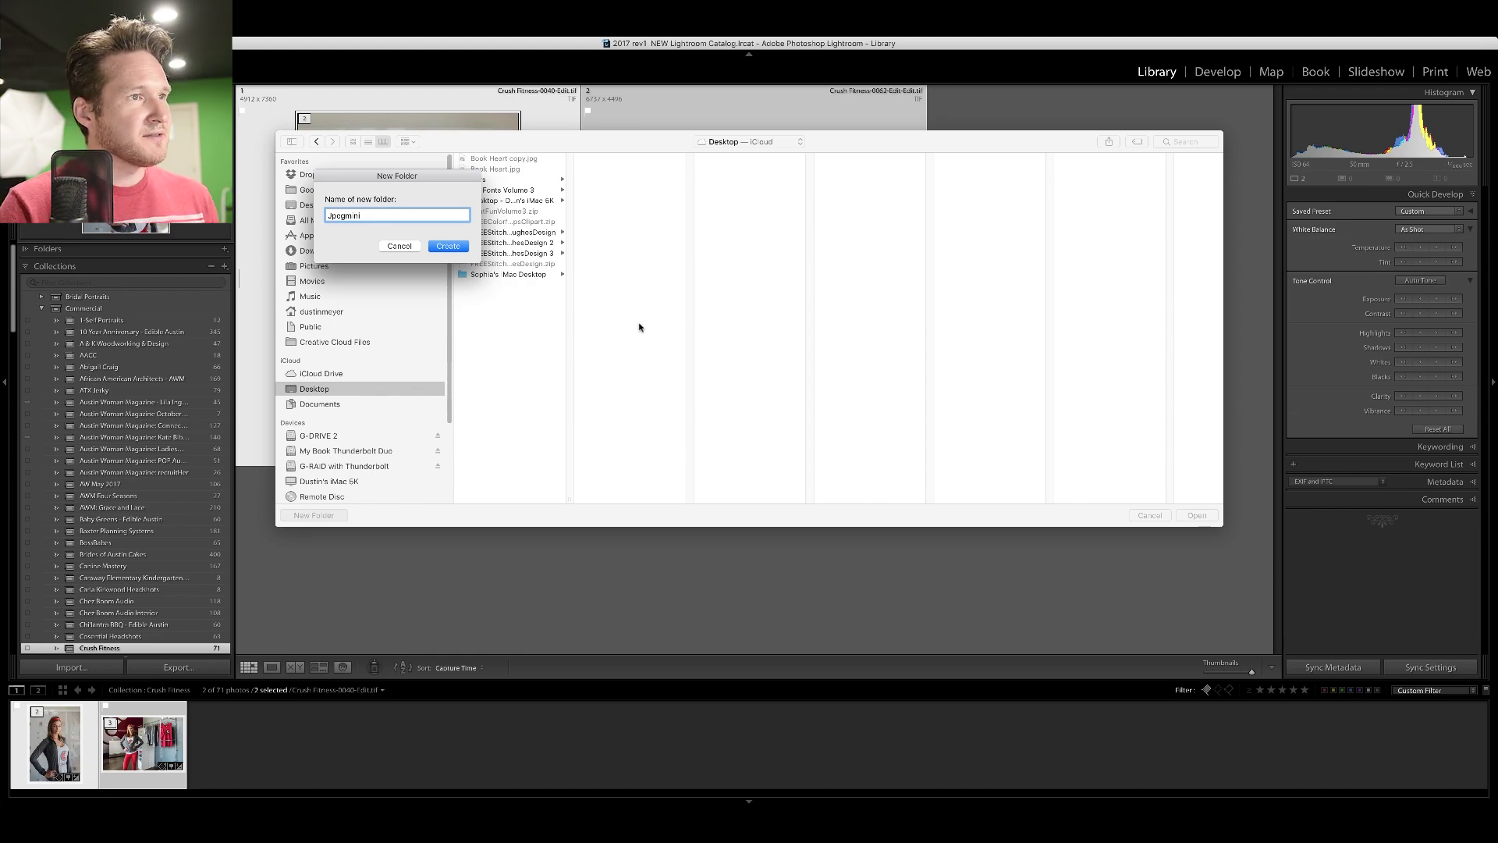
{"action": "type", "text": "Beta Test"}
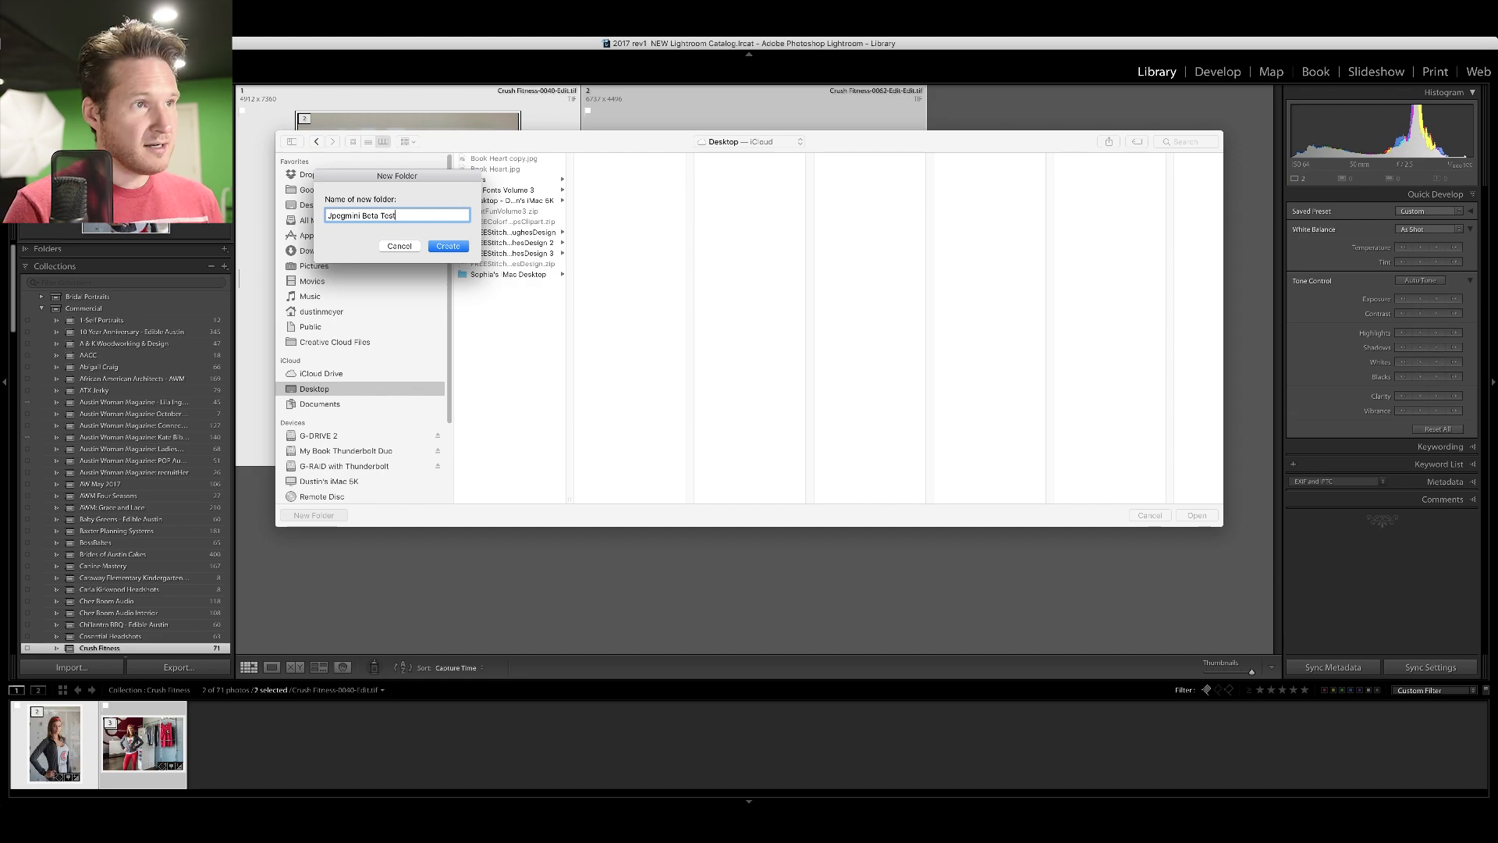
{"action": "key", "text": "Return"}
{"action": "key", "text": "Return"}
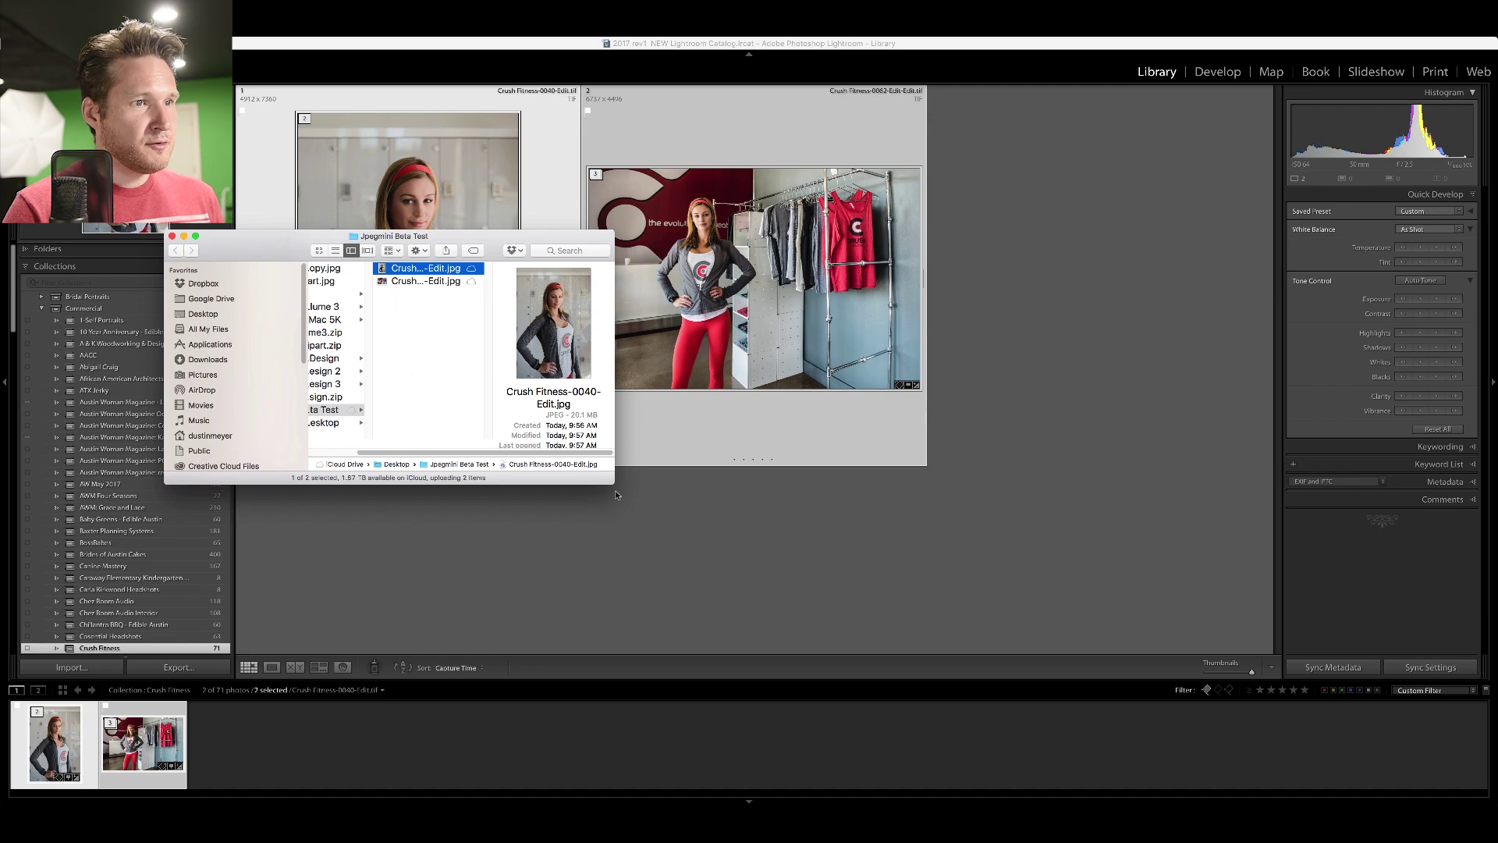
Compare the exported JPEG sizes, 20.1 MB versus 15.4 MB, then close the Finder window.
{"action": "left_click_drag", "start_coordinate": [613, 483], "coordinate": [926, 672]}
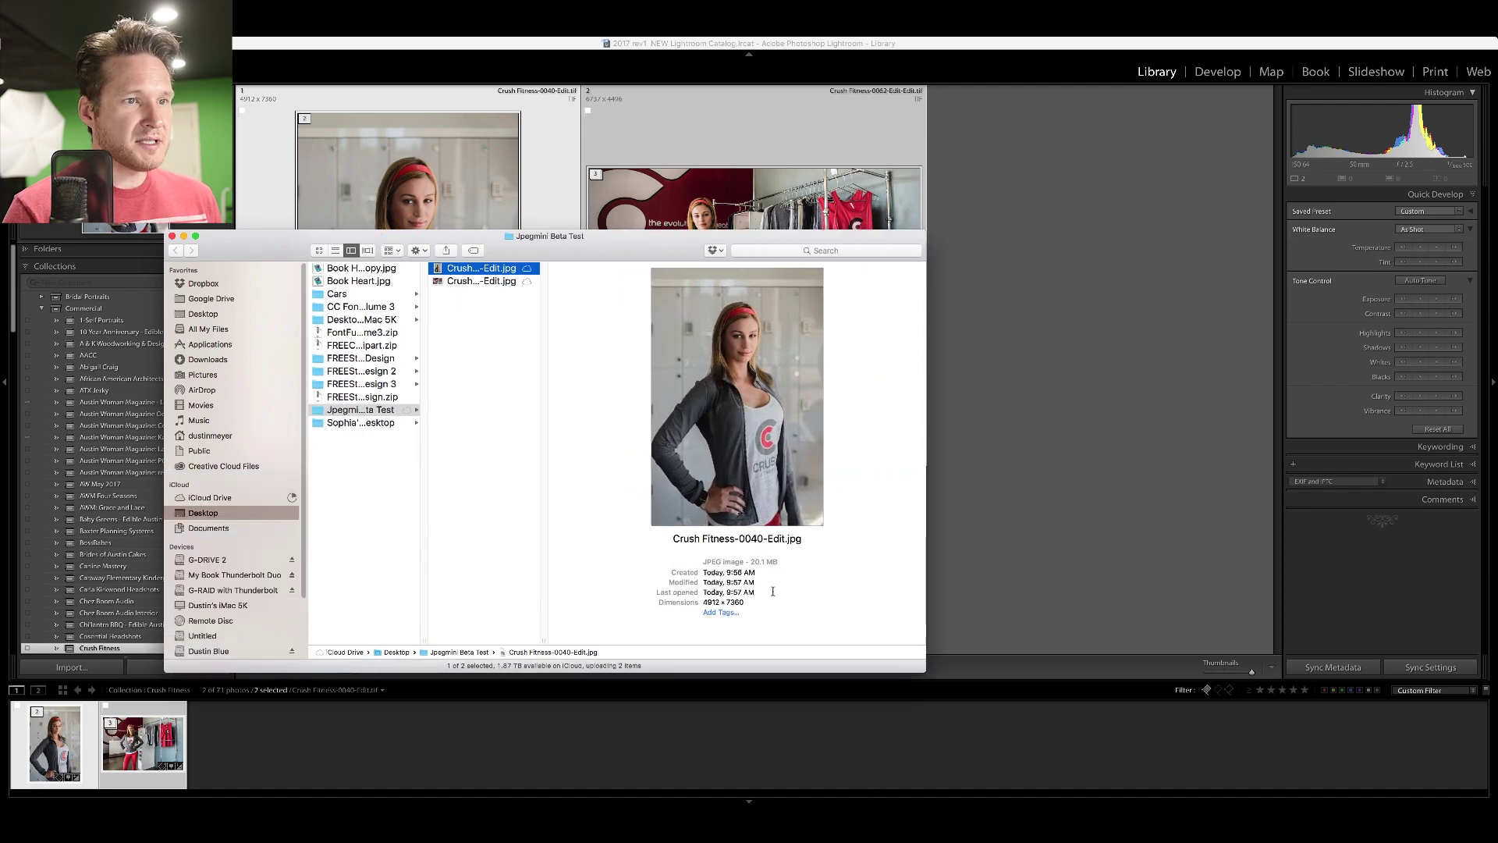
{"action": "left_click_drag", "start_coordinate": [703, 562], "coordinate": [779, 561]}
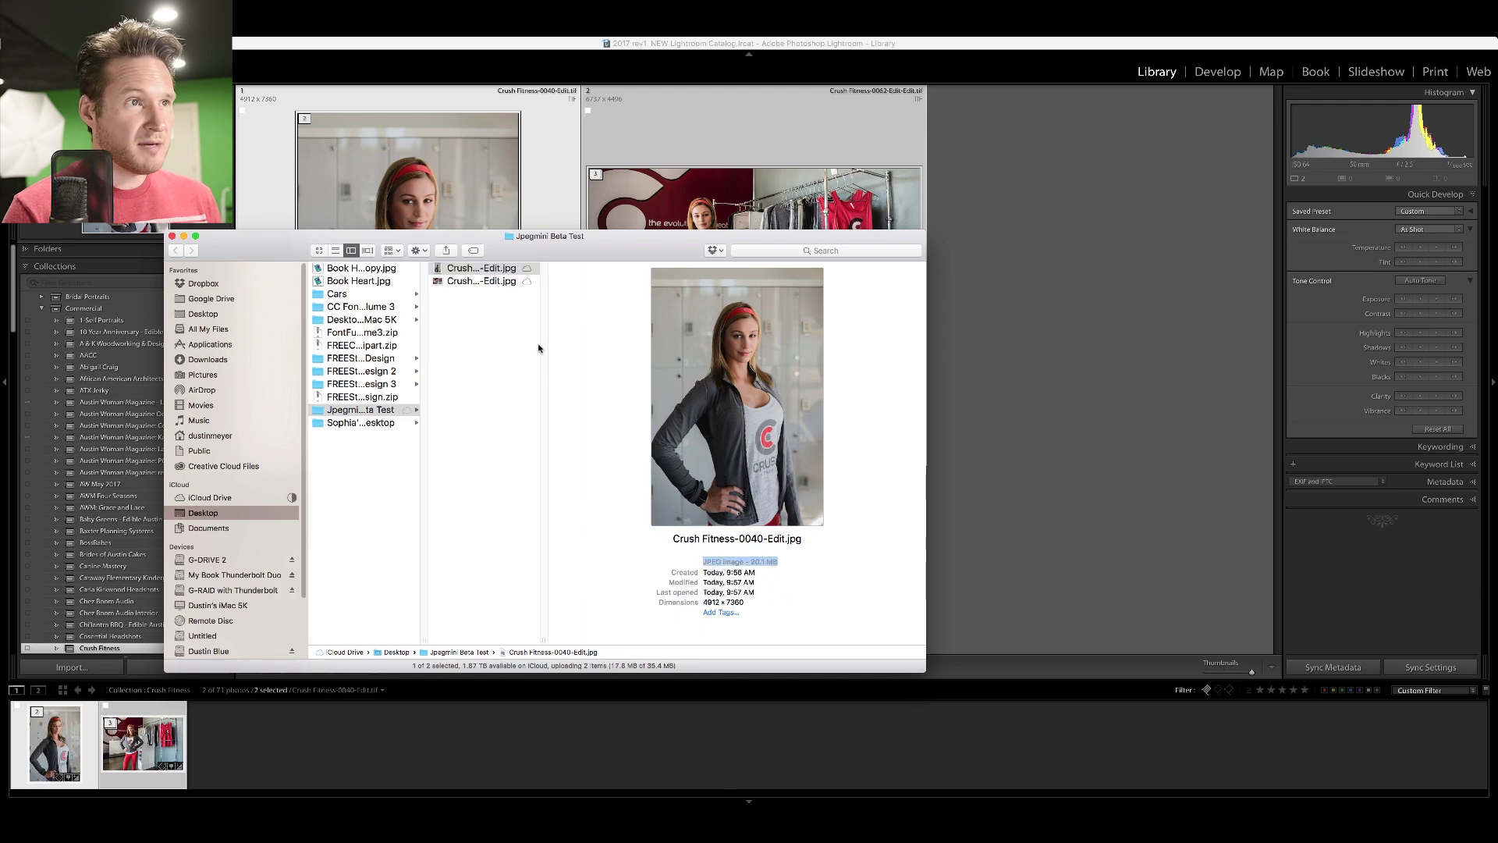
{"action": "left_click", "coordinate": [453, 282]}
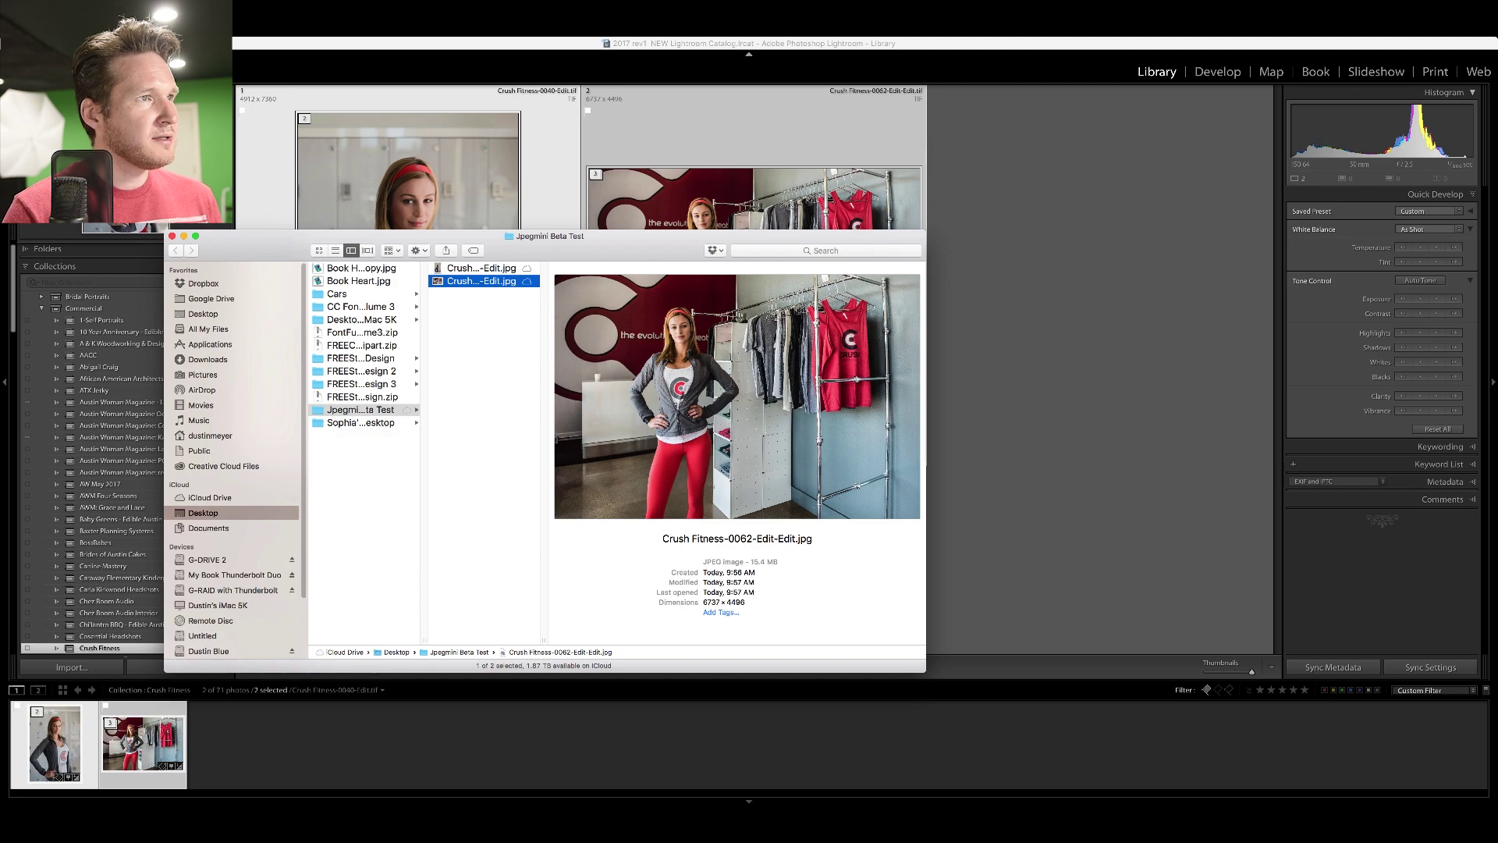
{"action": "key", "text": "super+Tab"}
Insert JPEGmini into the two-photo export's post-processing and check the sRGB, quality-100 settings.
{"action": "left_click", "coordinate": [98, 9]}
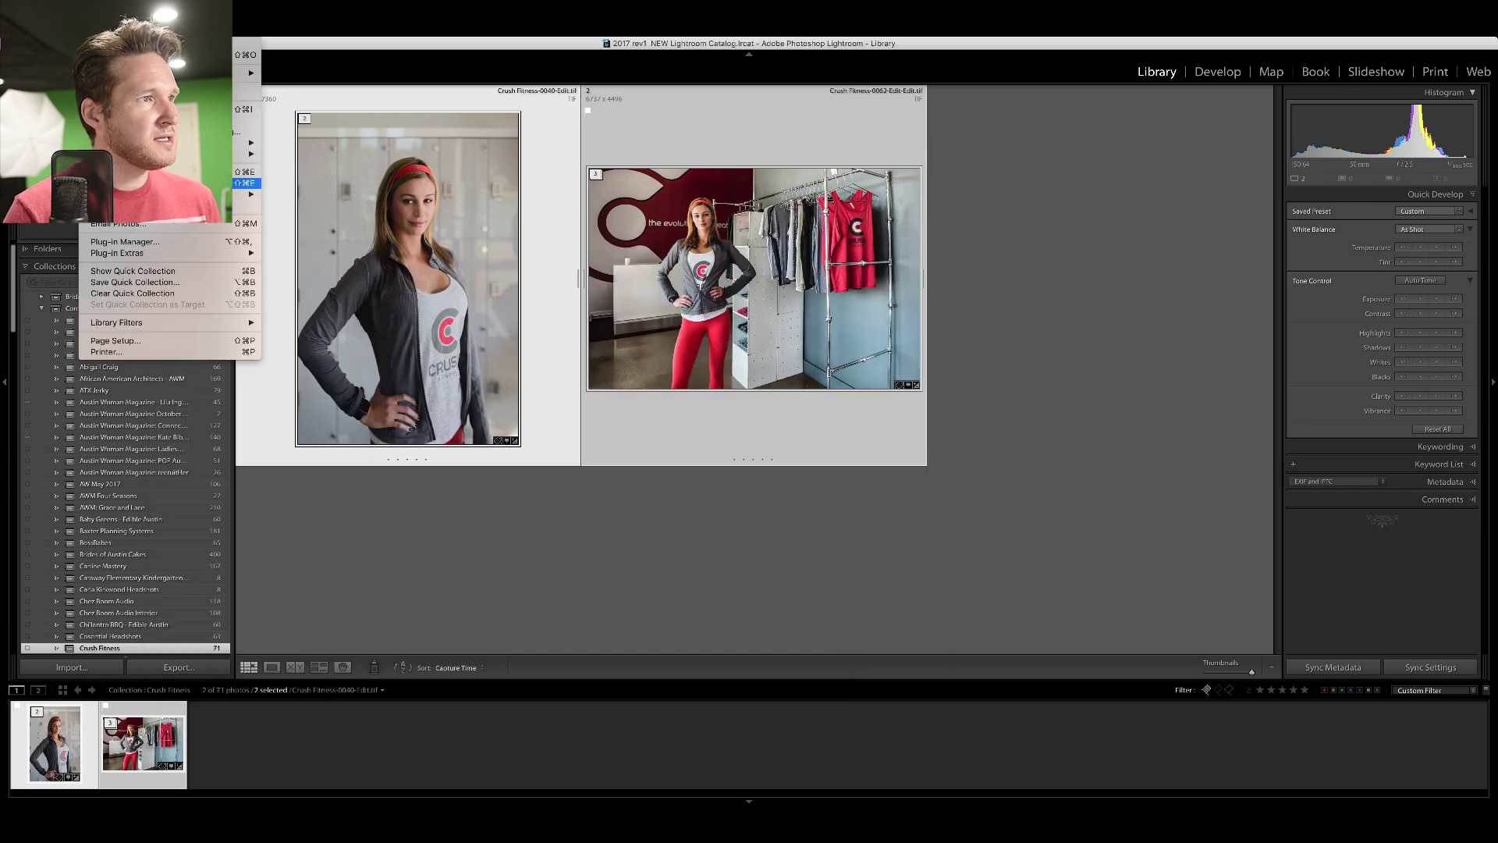
{"action": "left_click", "coordinate": [159, 171]}
{"action": "scroll", "coordinate": [737, 481], "scroll_direction": "down", "scroll_amount": 3}
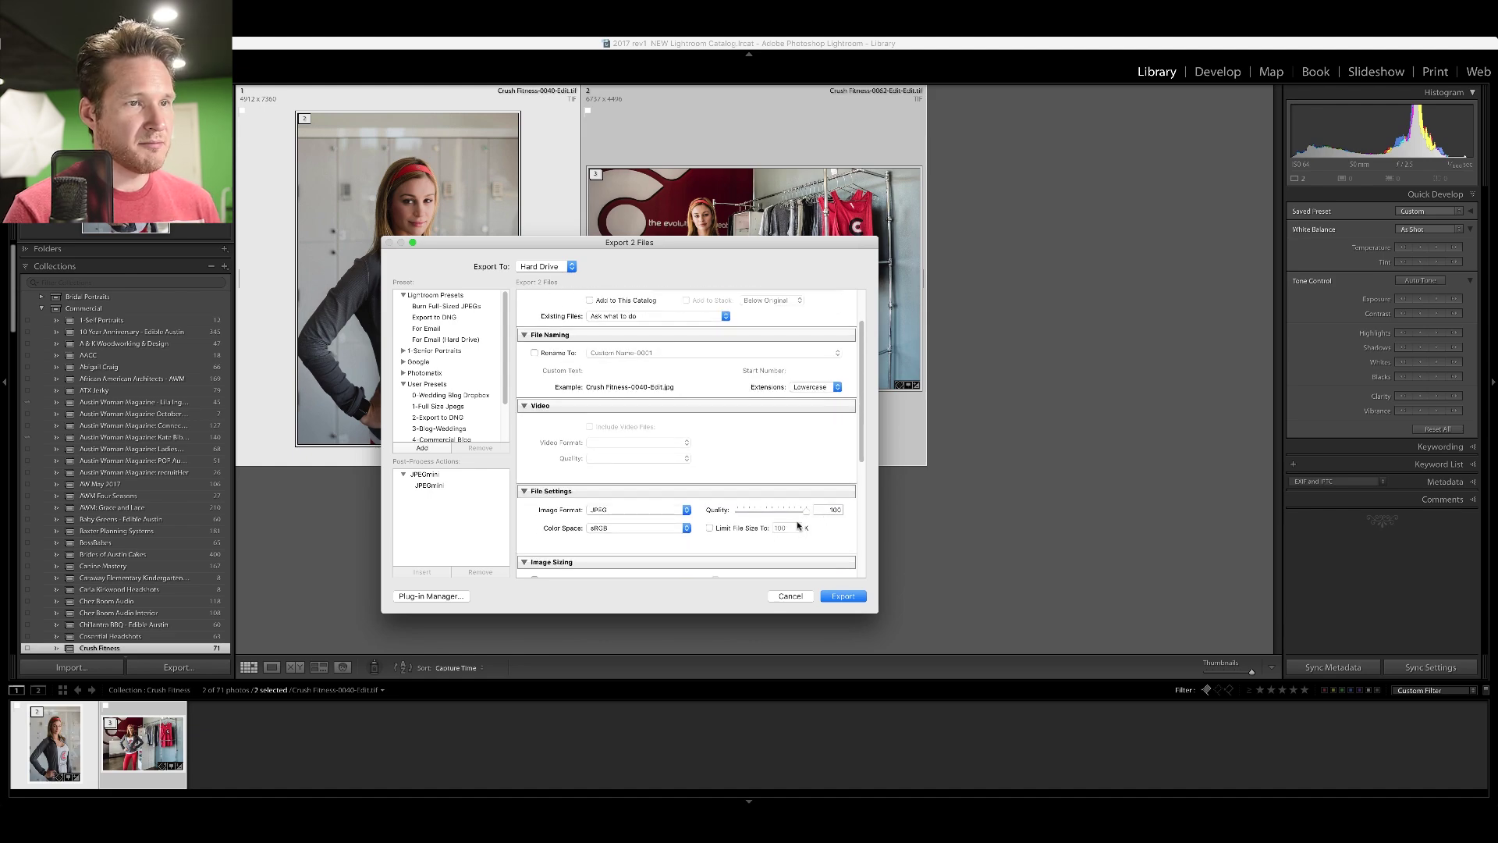
{"action": "scroll", "coordinate": [797, 524], "scroll_direction": "down", "scroll_amount": 2}
{"action": "scroll", "coordinate": [796, 524], "scroll_direction": "down", "scroll_amount": 5}
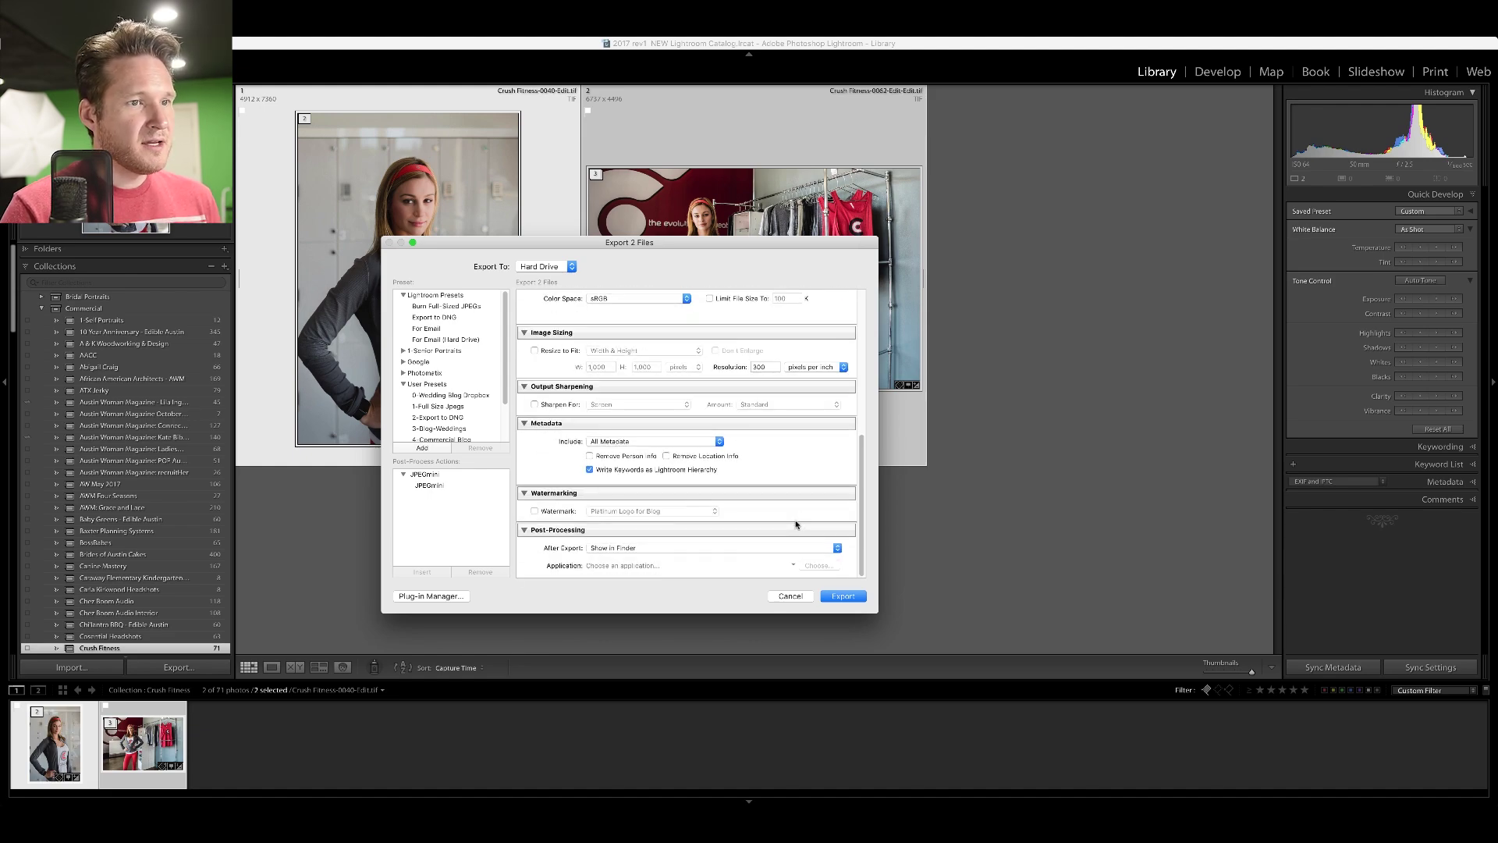
{"action": "left_click", "coordinate": [466, 487]}
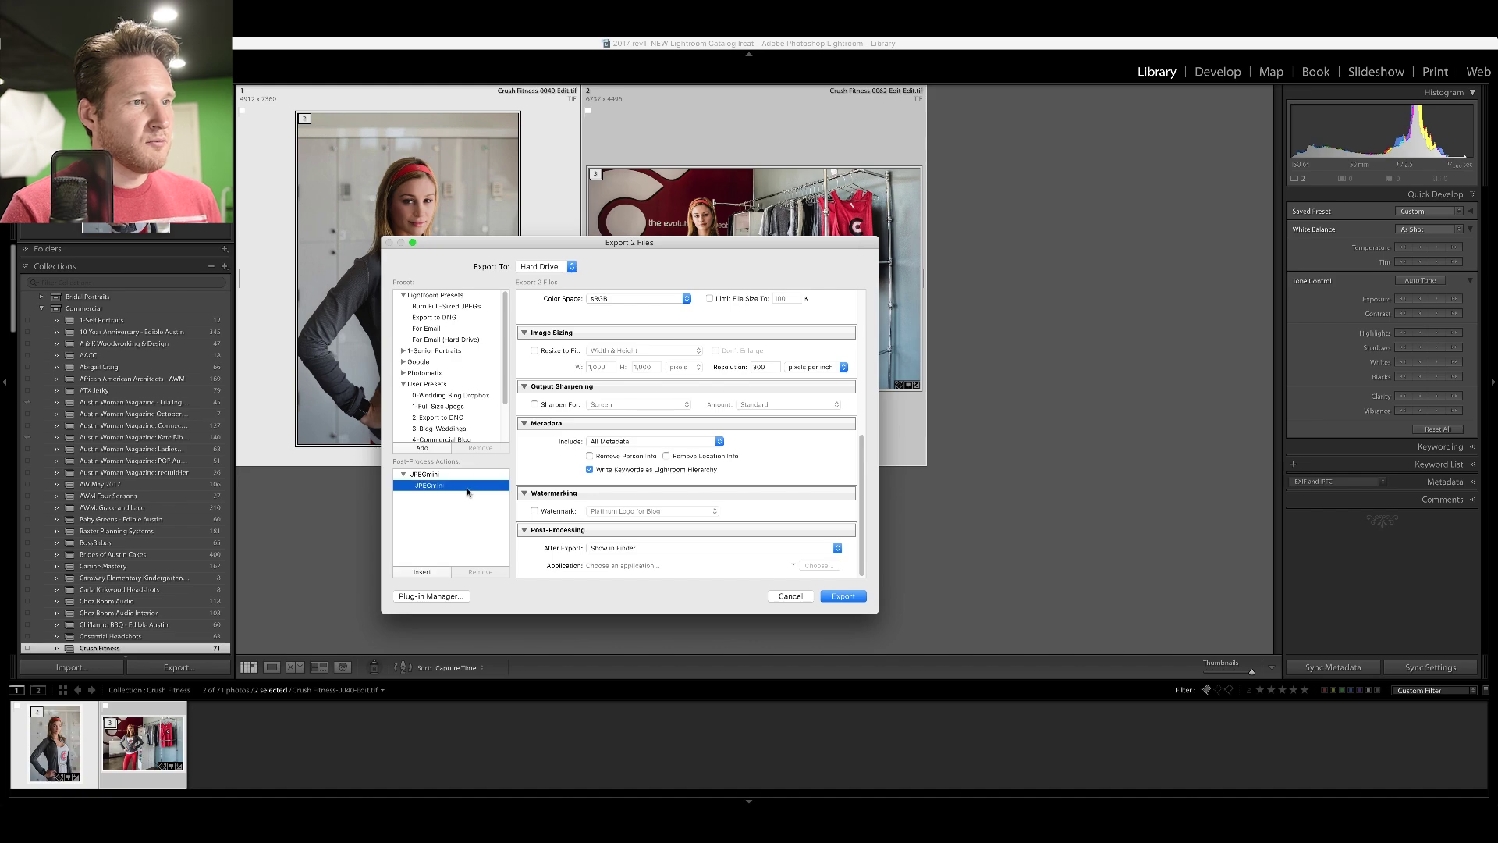
{"action": "left_click", "coordinate": [421, 573]}
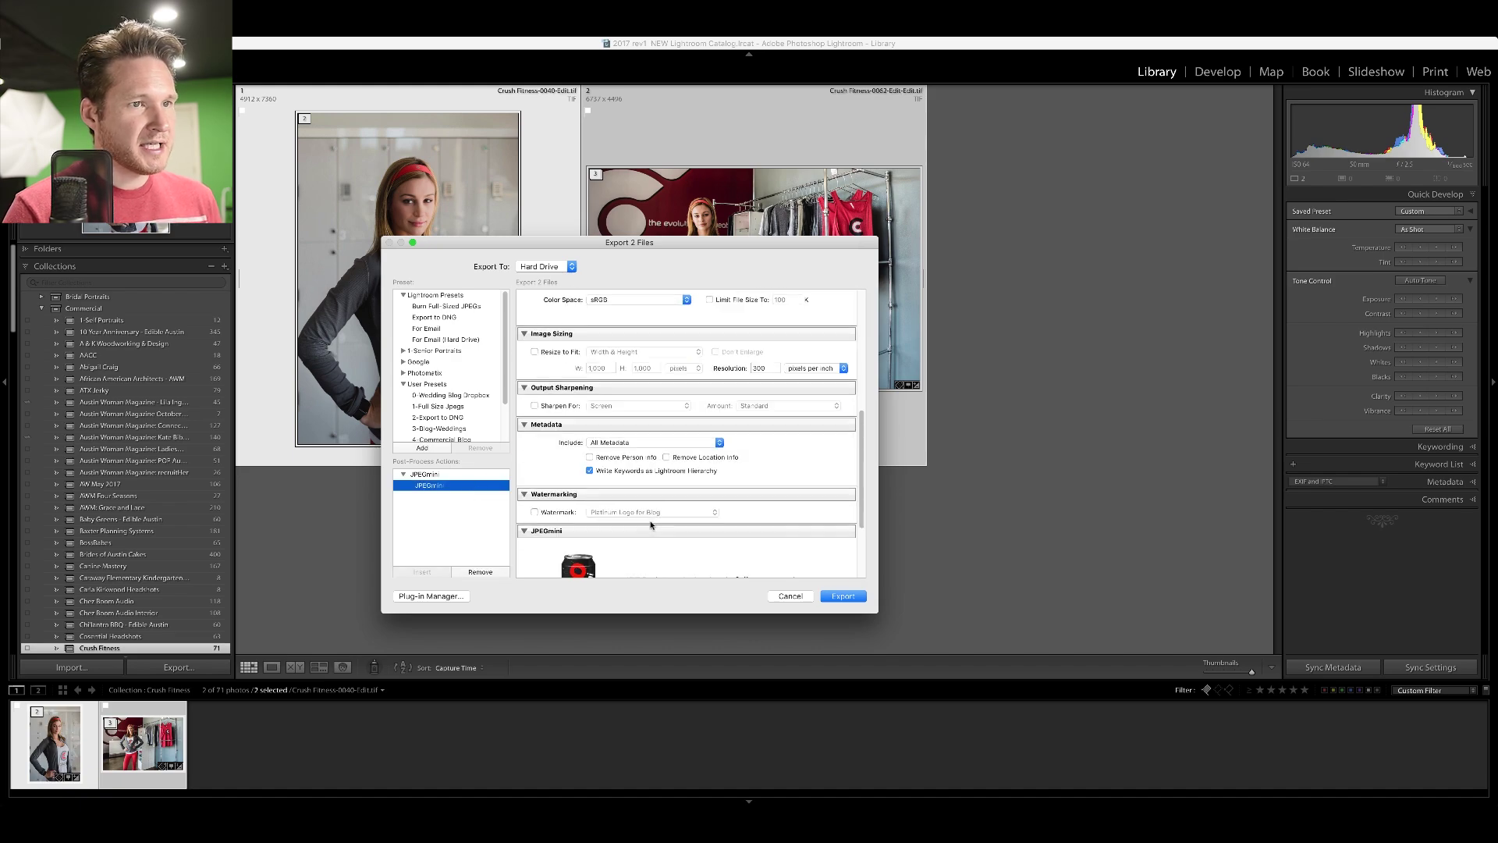
{"action": "scroll", "coordinate": [652, 525], "scroll_direction": "down", "scroll_amount": 3}
{"action": "scroll", "coordinate": [693, 493], "scroll_direction": "up", "scroll_amount": 10}
{"action": "scroll", "coordinate": [693, 493], "scroll_direction": "up", "scroll_amount": 2}
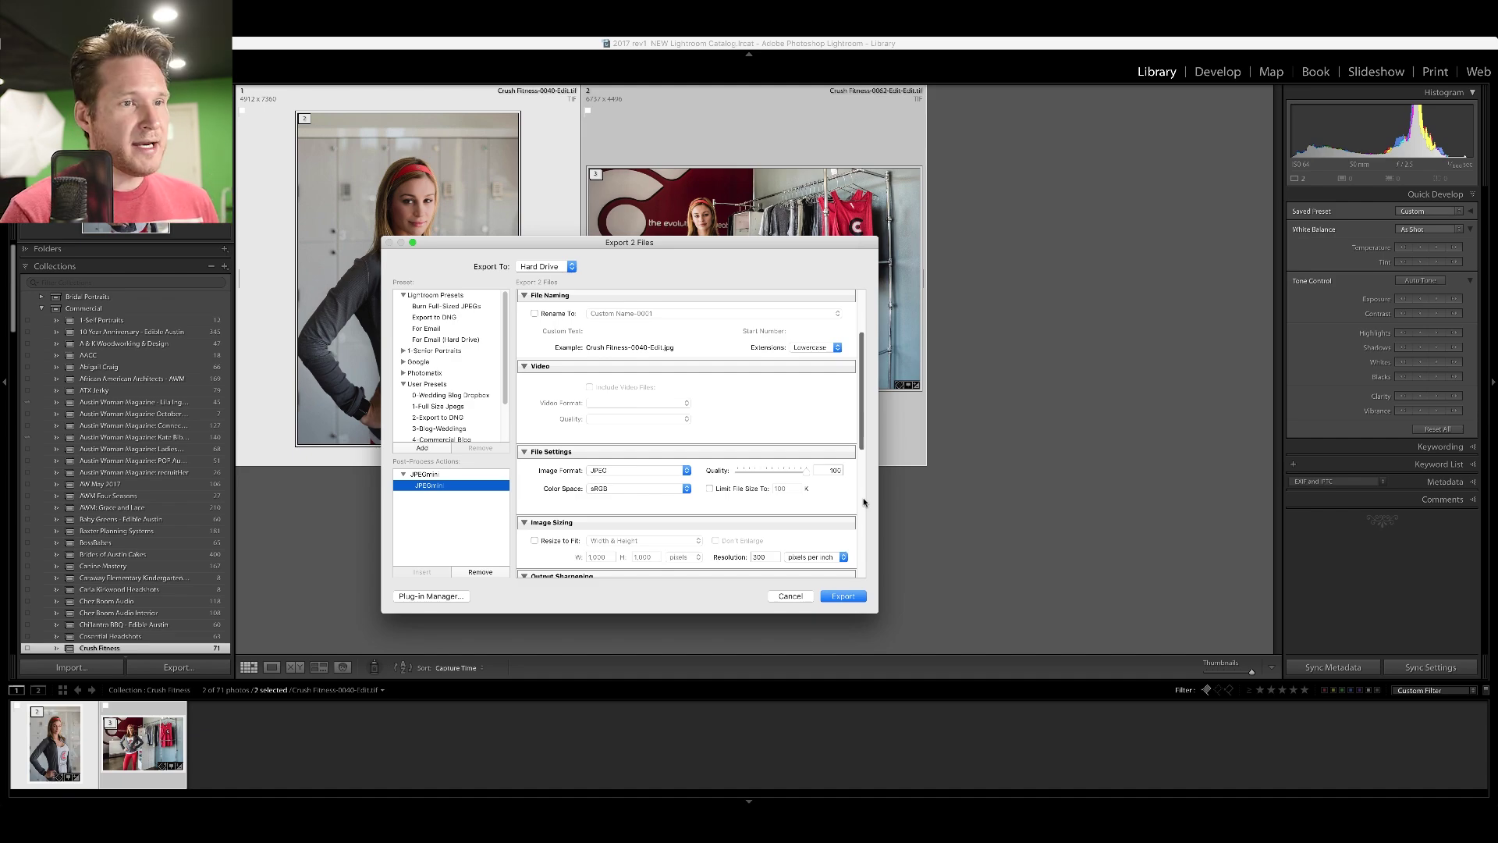
Export both photos into a new TEST folder inside Desktop/Jpegmini Beta Test.
{"action": "left_click", "coordinate": [840, 597]}
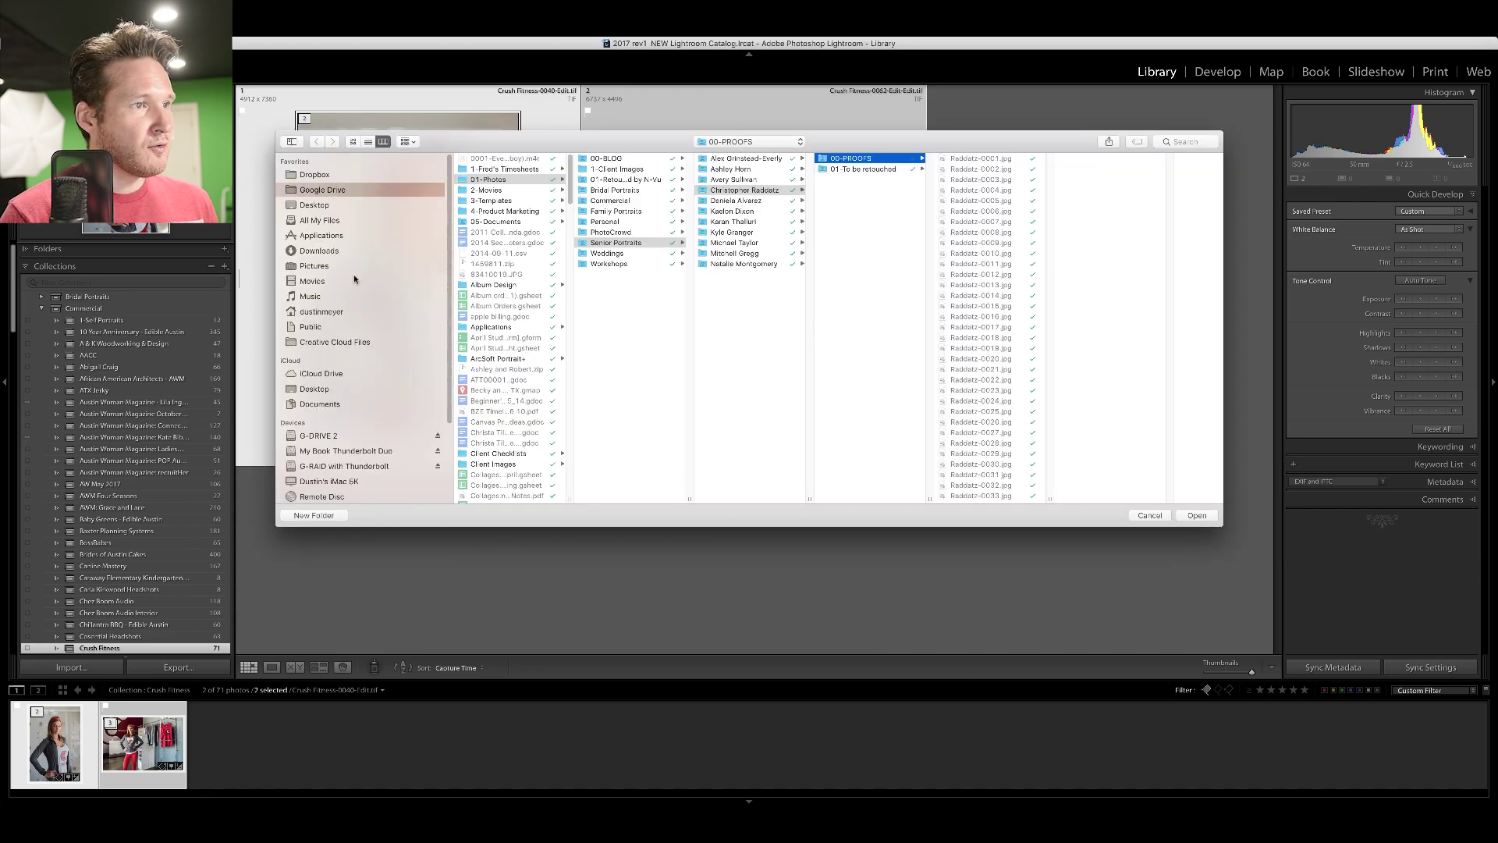
{"action": "left_click", "coordinate": [352, 394]}
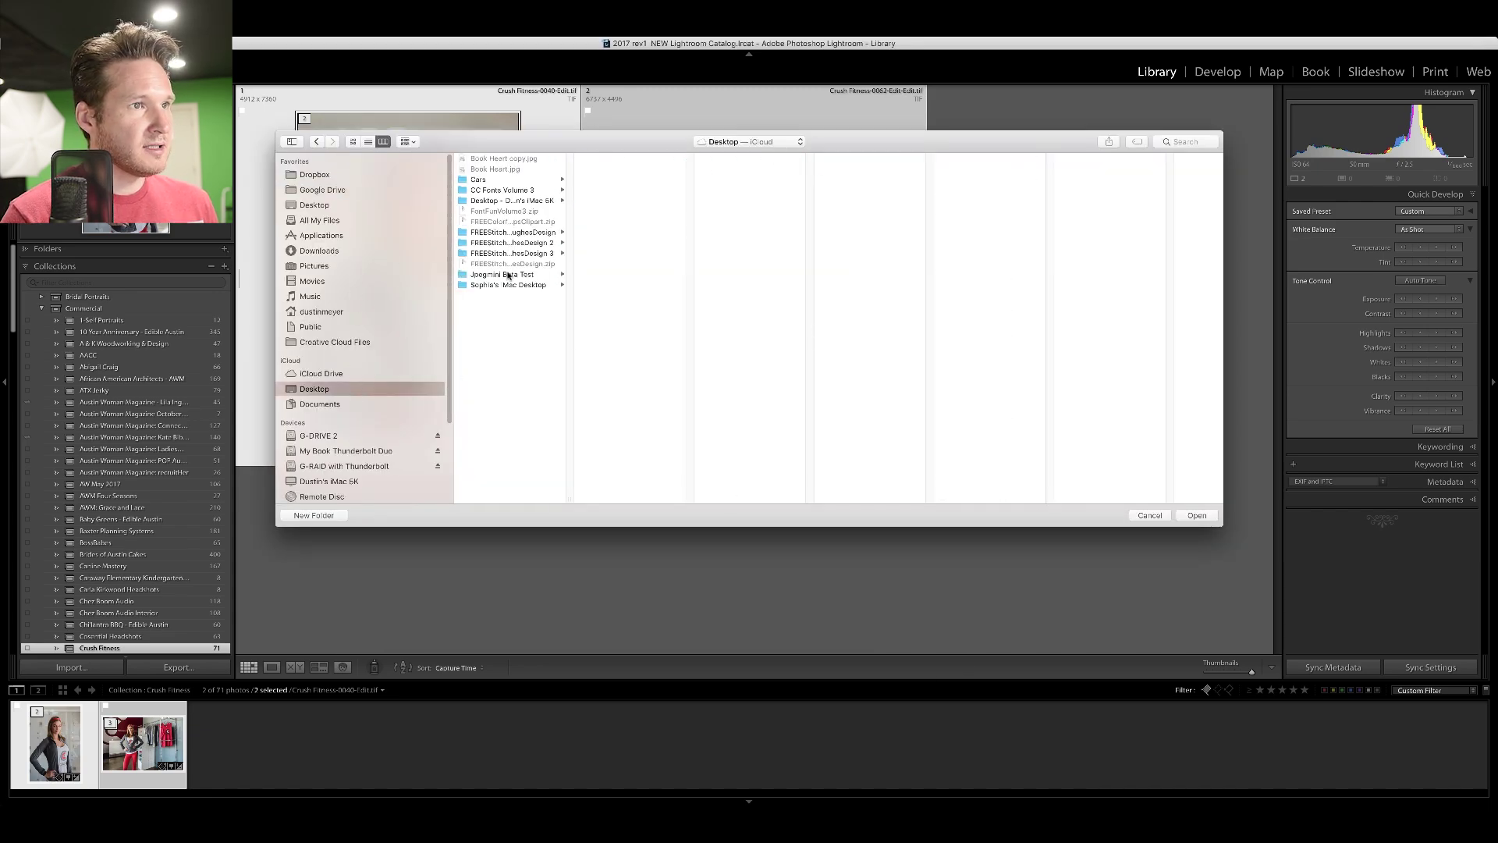
{"action": "left_click", "coordinate": [468, 275]}
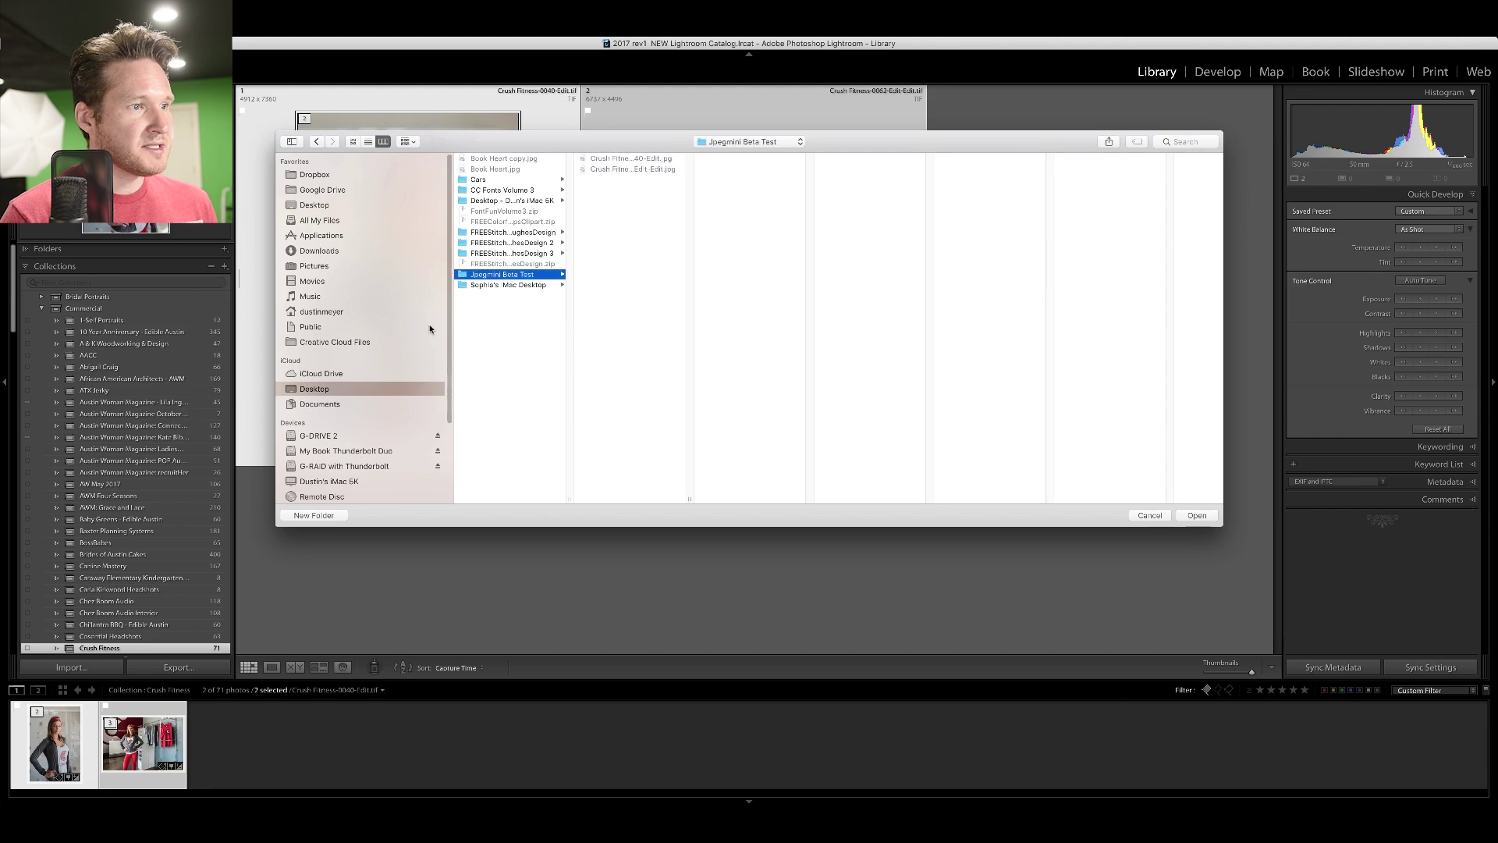
{"action": "left_click", "coordinate": [313, 515]}
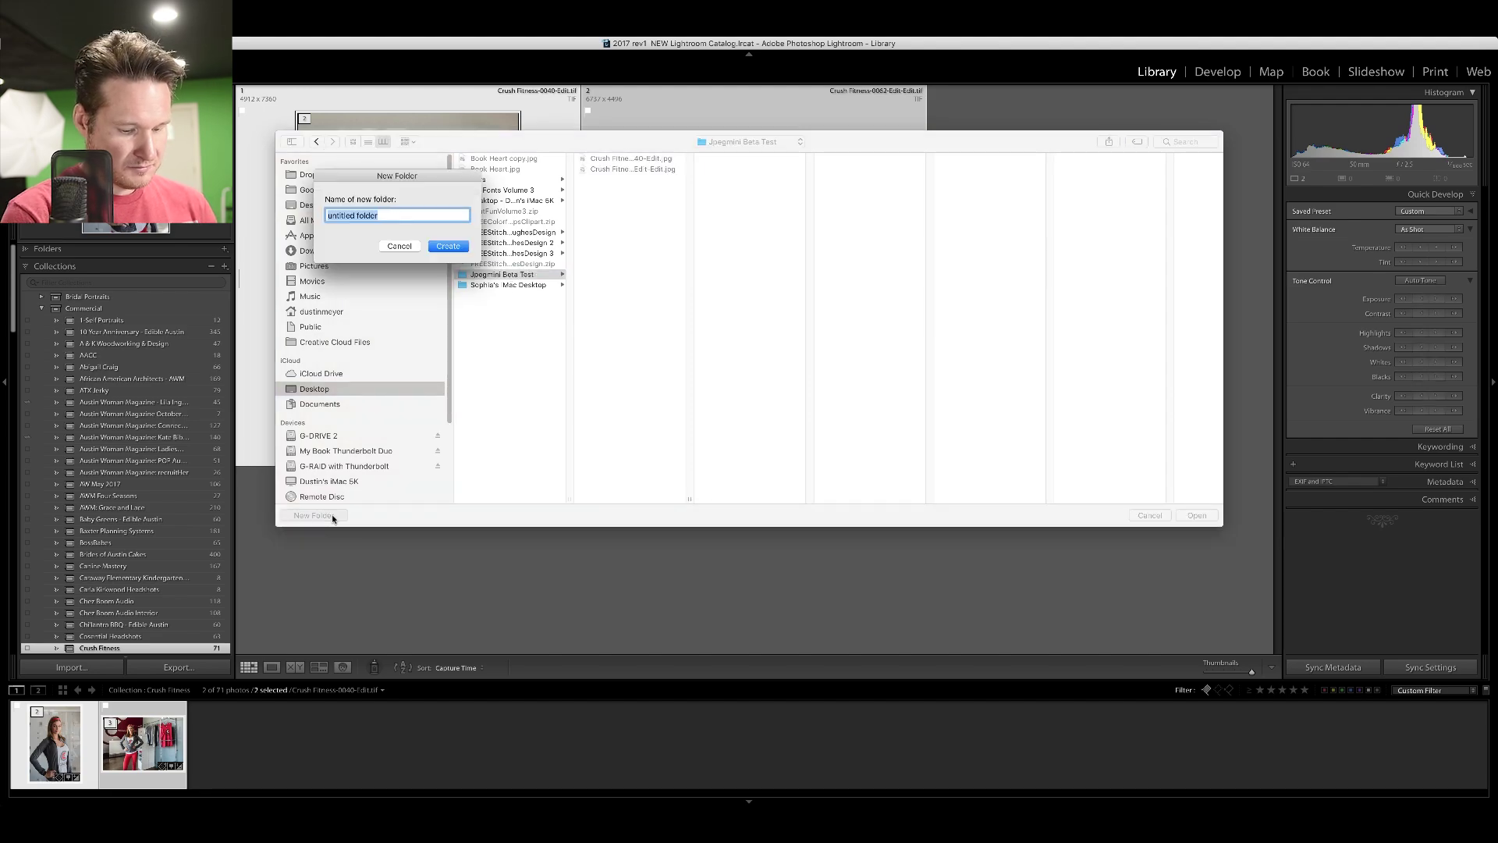
{"action": "type", "text": "TEST"}
{"action": "key", "text": "Return"}
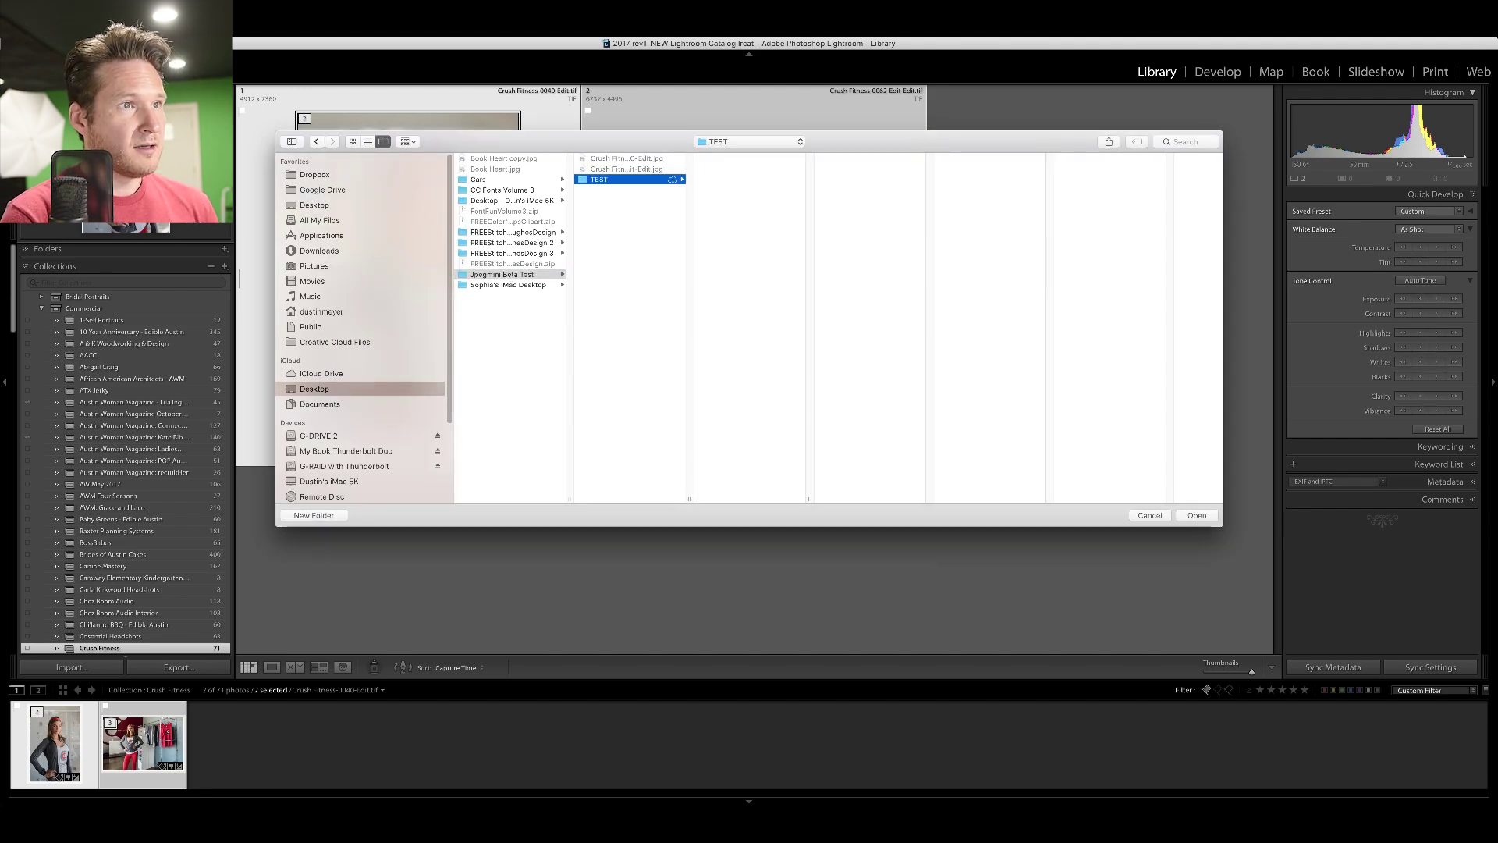
{"action": "key", "text": "Return"}
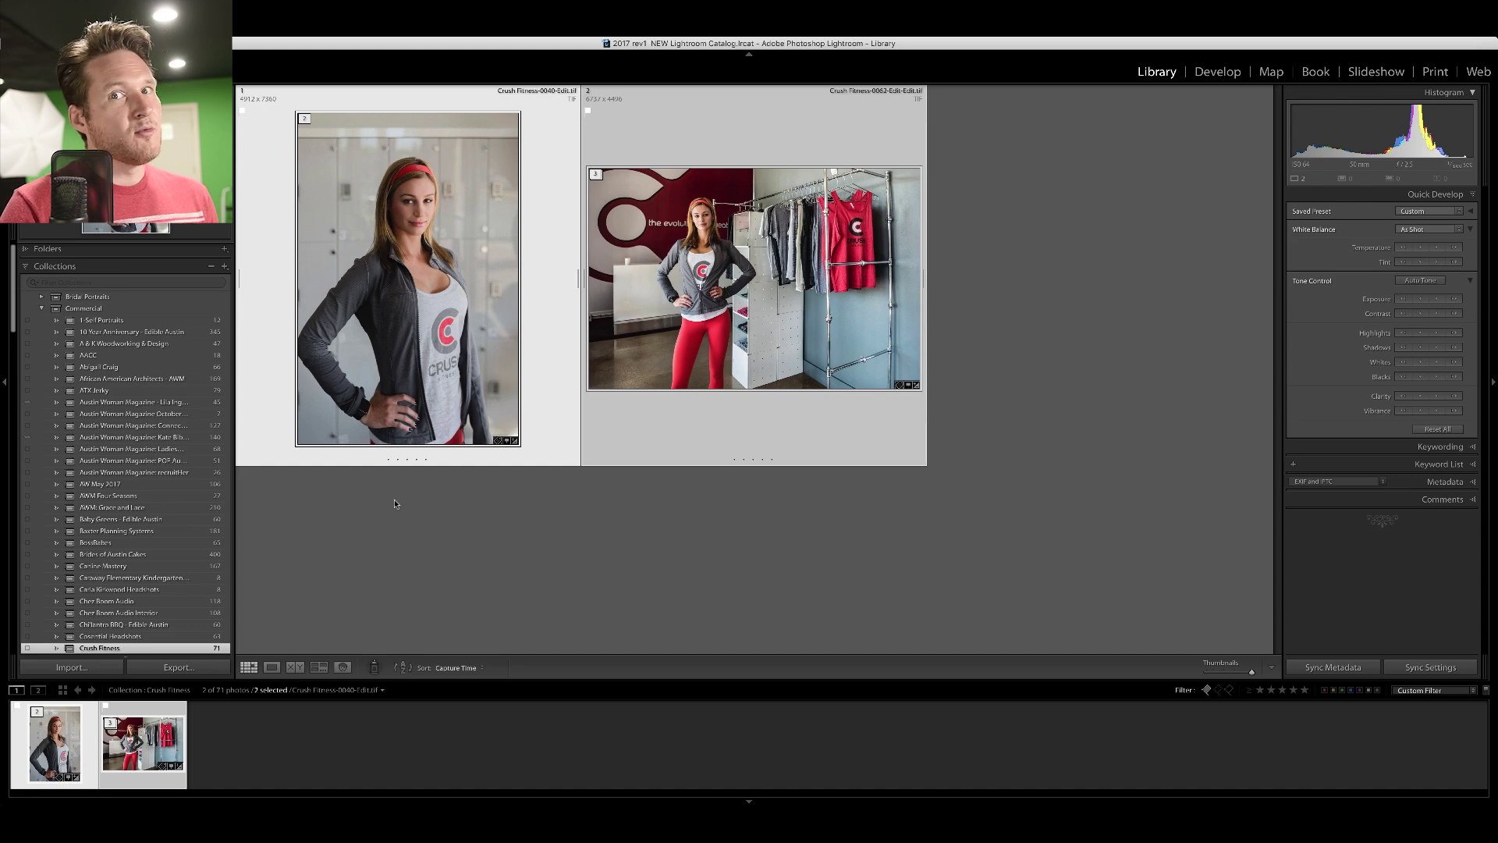
Put the TEST and Jpegmini Beta Test windows in Split View and compare Crush Fitness-0040-Edit.jpg: 4.7 MB vs 20.1 MB.
{"action": "key", "text": "super+Tab"}
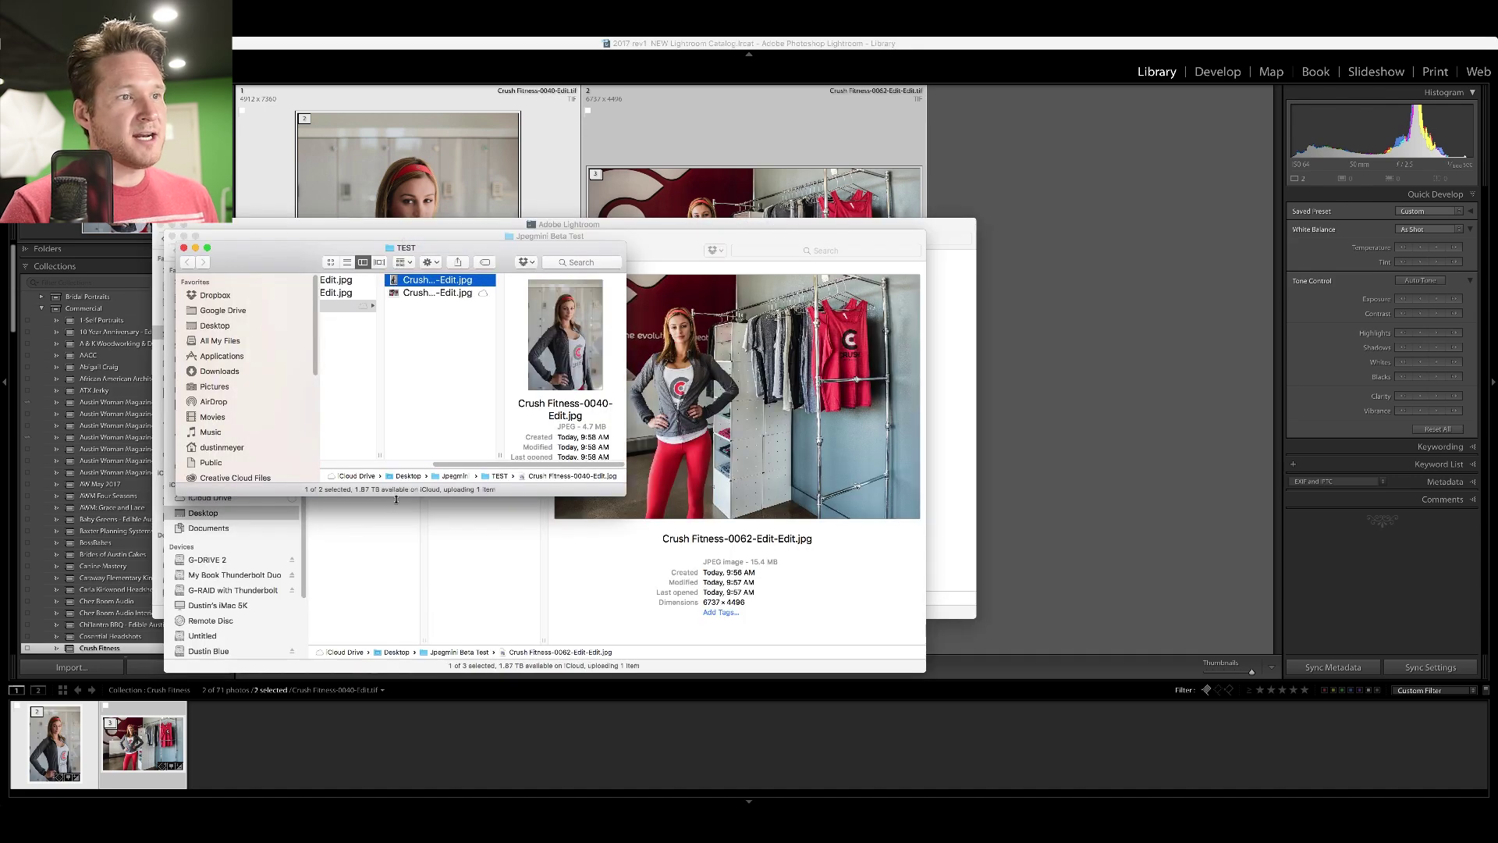
{"action": "left_click_drag", "start_coordinate": [627, 492], "coordinate": [809, 608]}
{"action": "left_click_drag", "start_coordinate": [206, 248], "coordinate": [868, 239]}
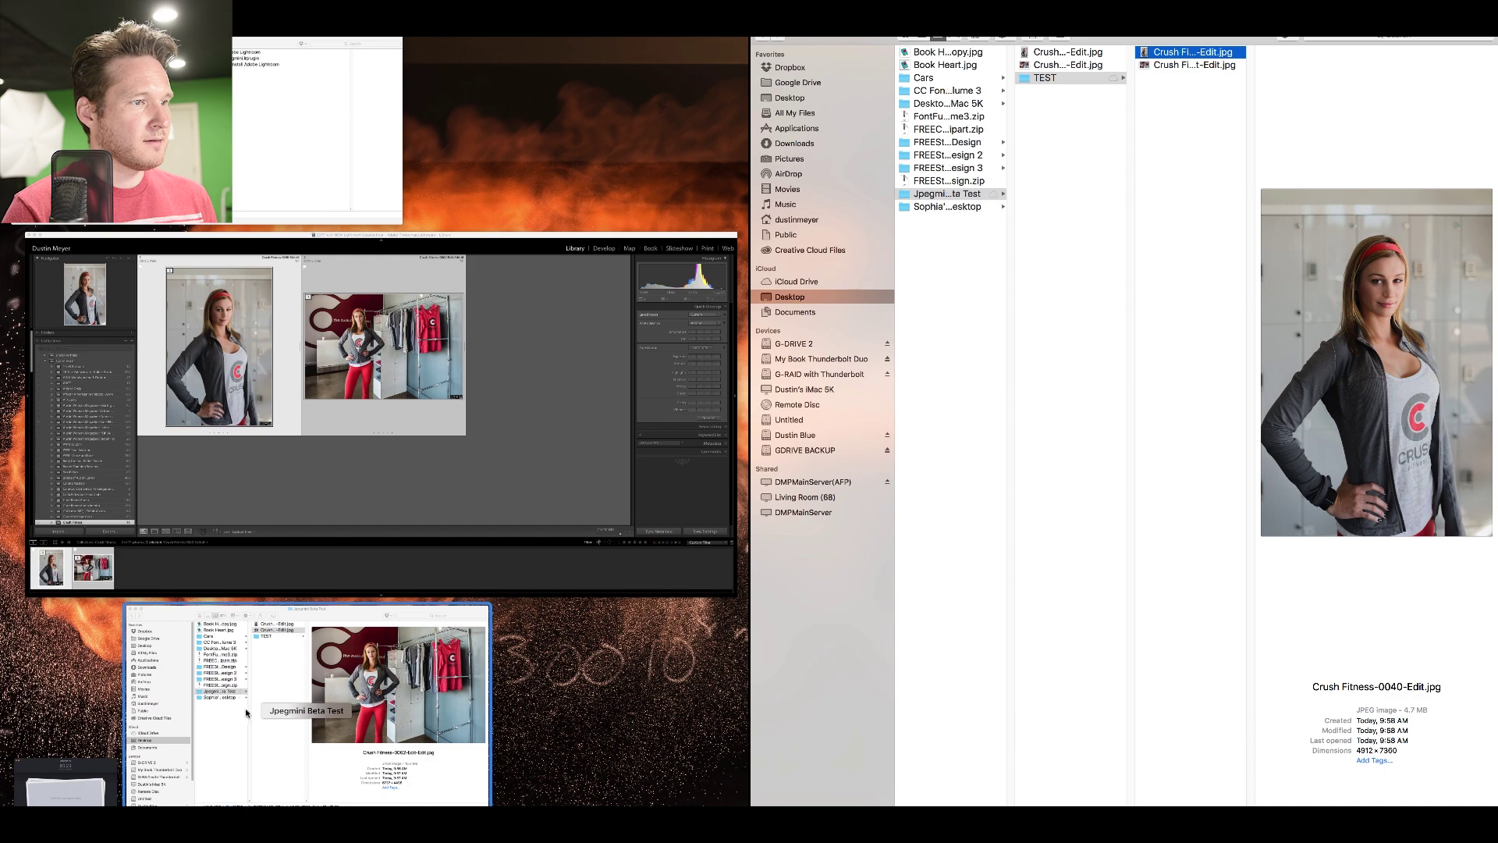
{"action": "left_click", "coordinate": [266, 708]}
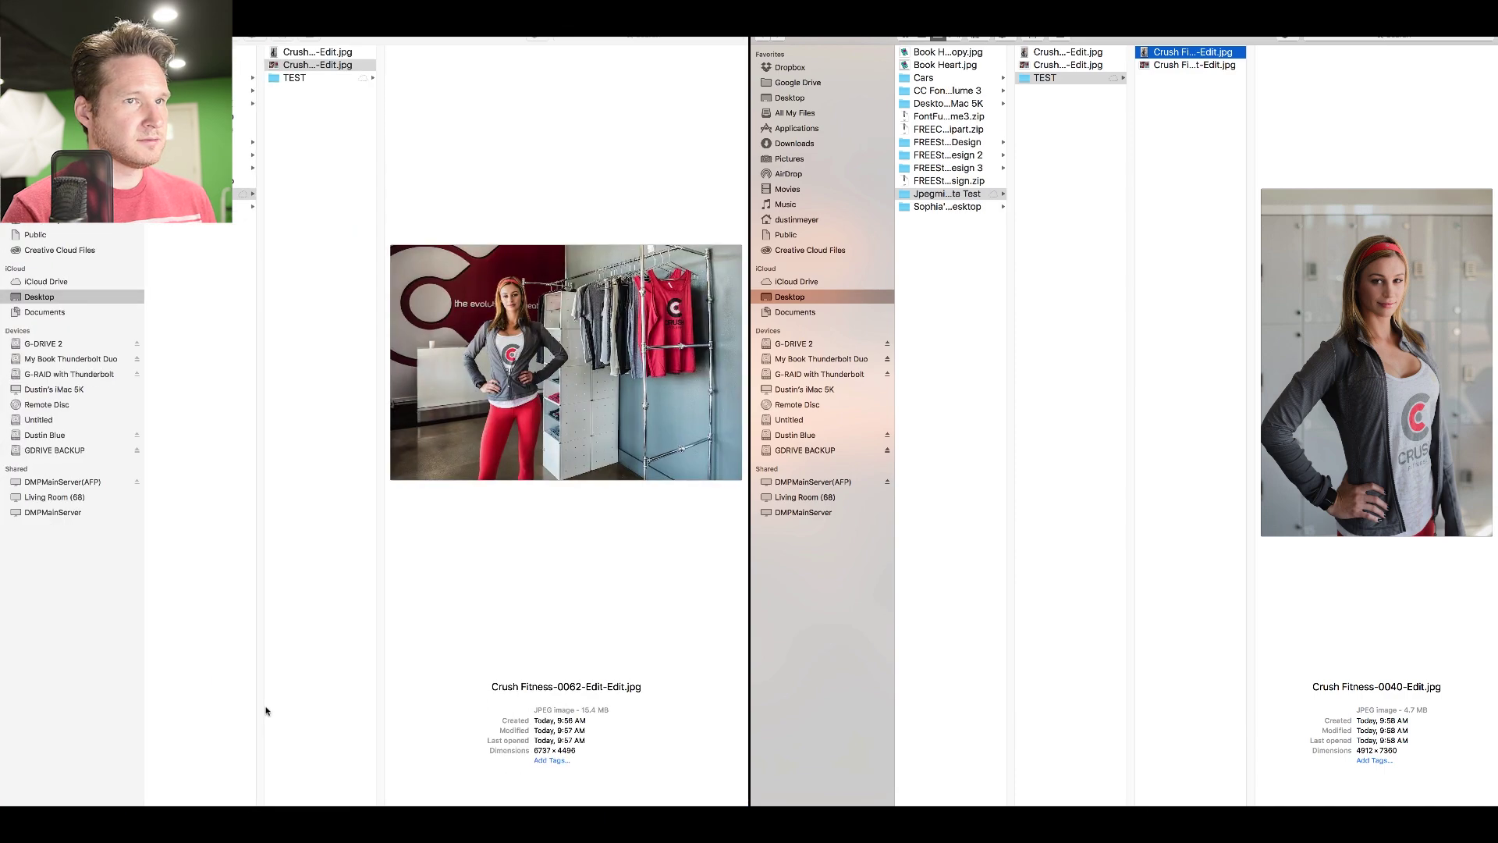
{"action": "left_click", "coordinate": [319, 53]}
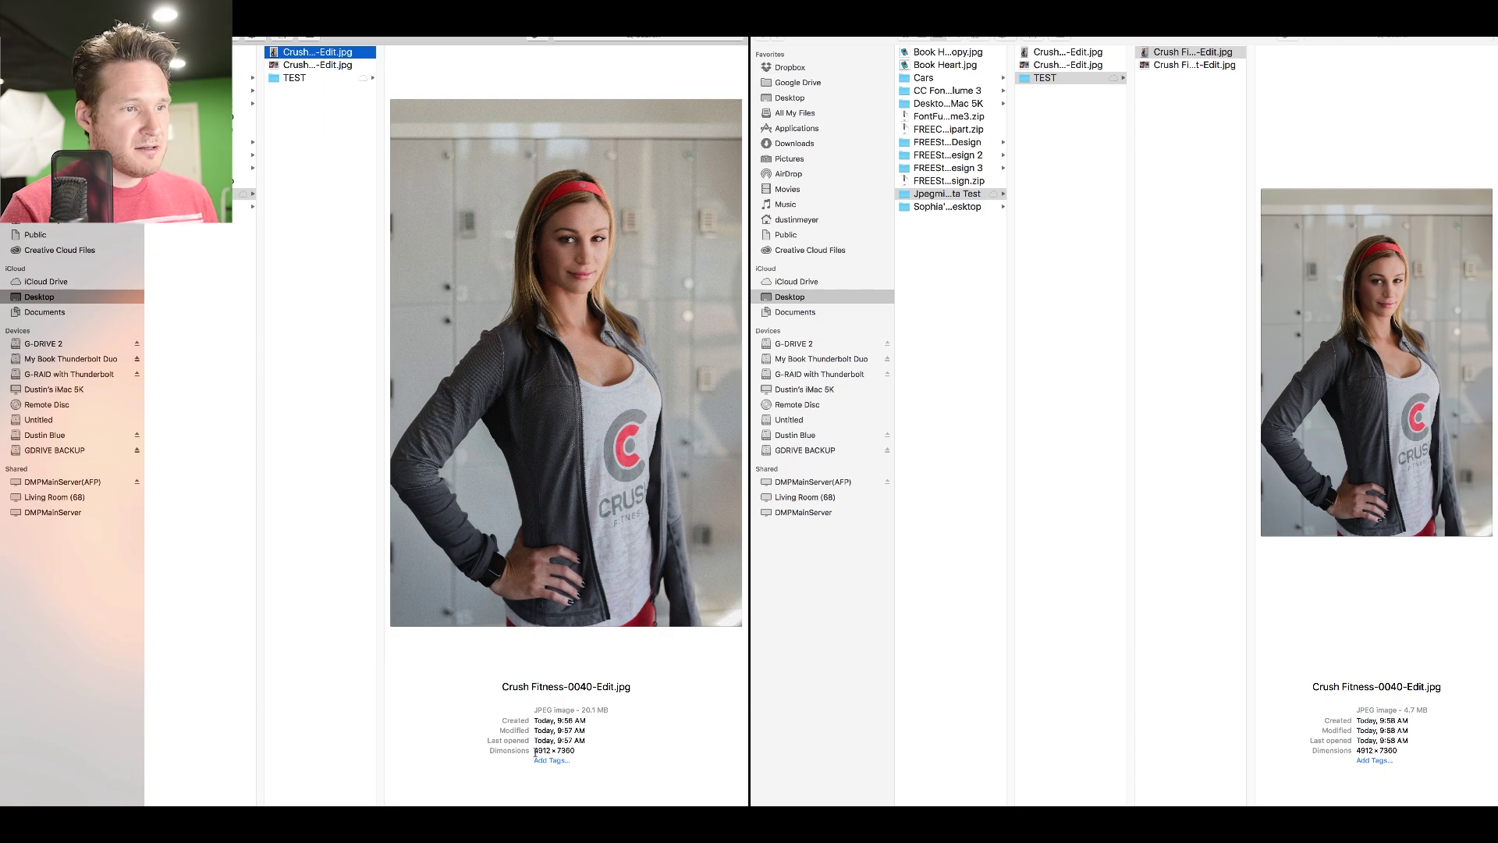
{"action": "left_click_drag", "start_coordinate": [535, 750], "coordinate": [611, 750]}
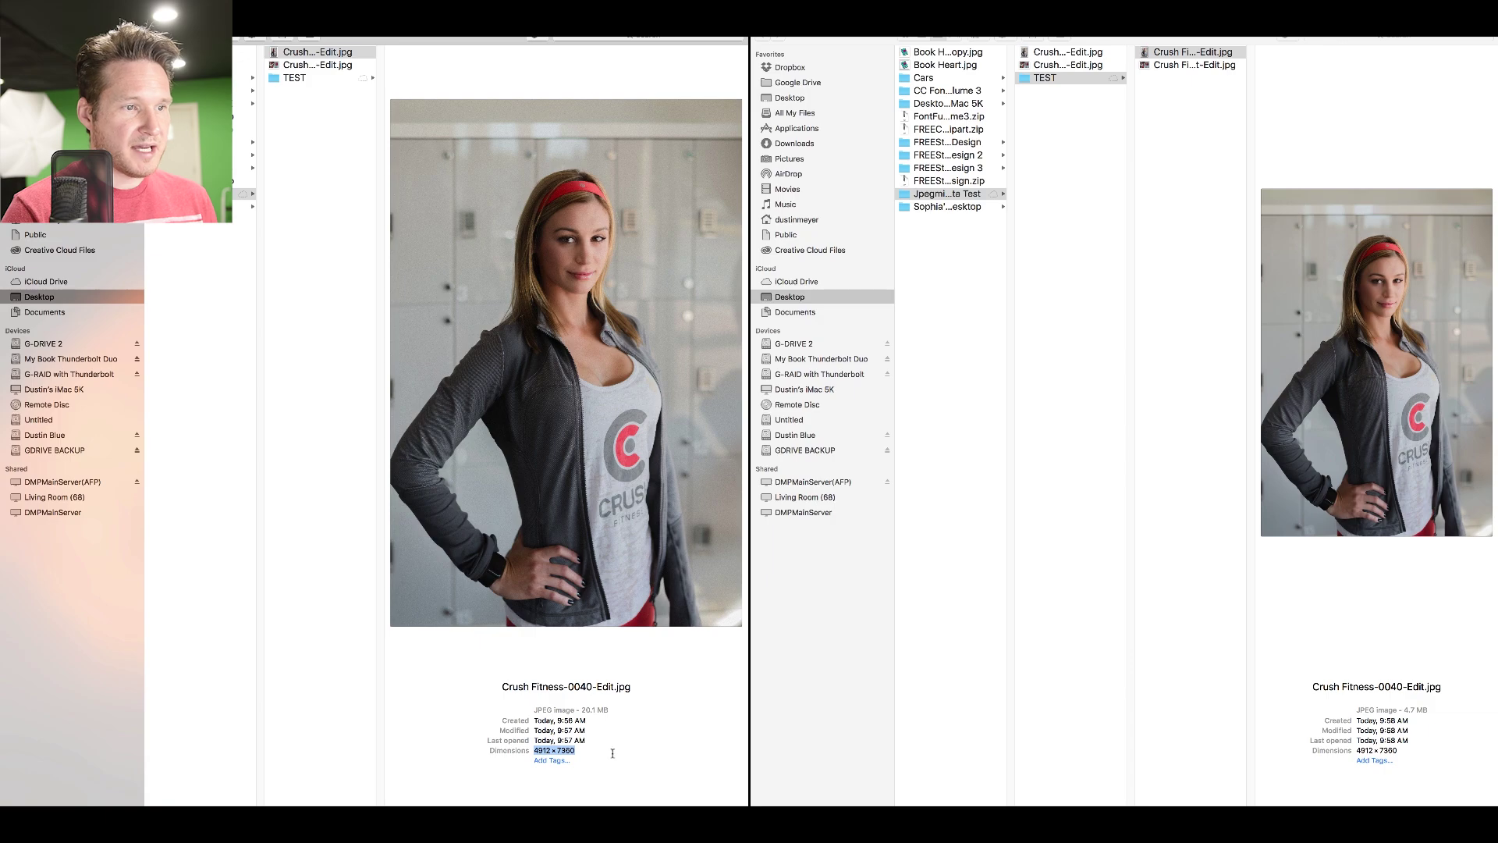
{"action": "left_click", "coordinate": [1359, 750]}
{"action": "left_click_drag", "start_coordinate": [1358, 751], "coordinate": [1397, 750]}
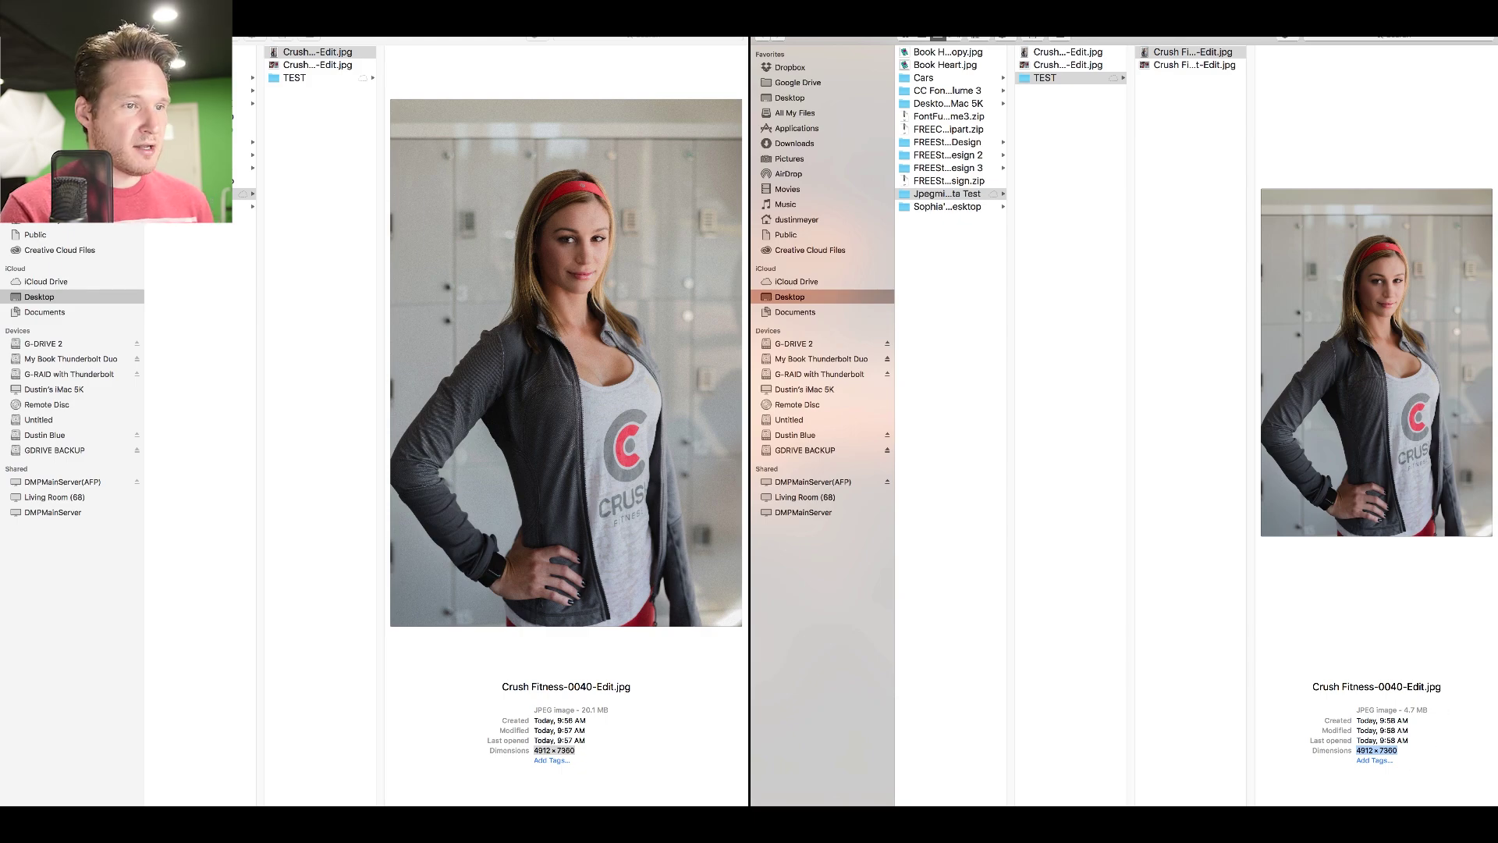
Take both Finder windows out of Split View and enlarge the Jpegmini Beta Test window.
{"action": "mouse_move", "coordinate": [782, 43]}
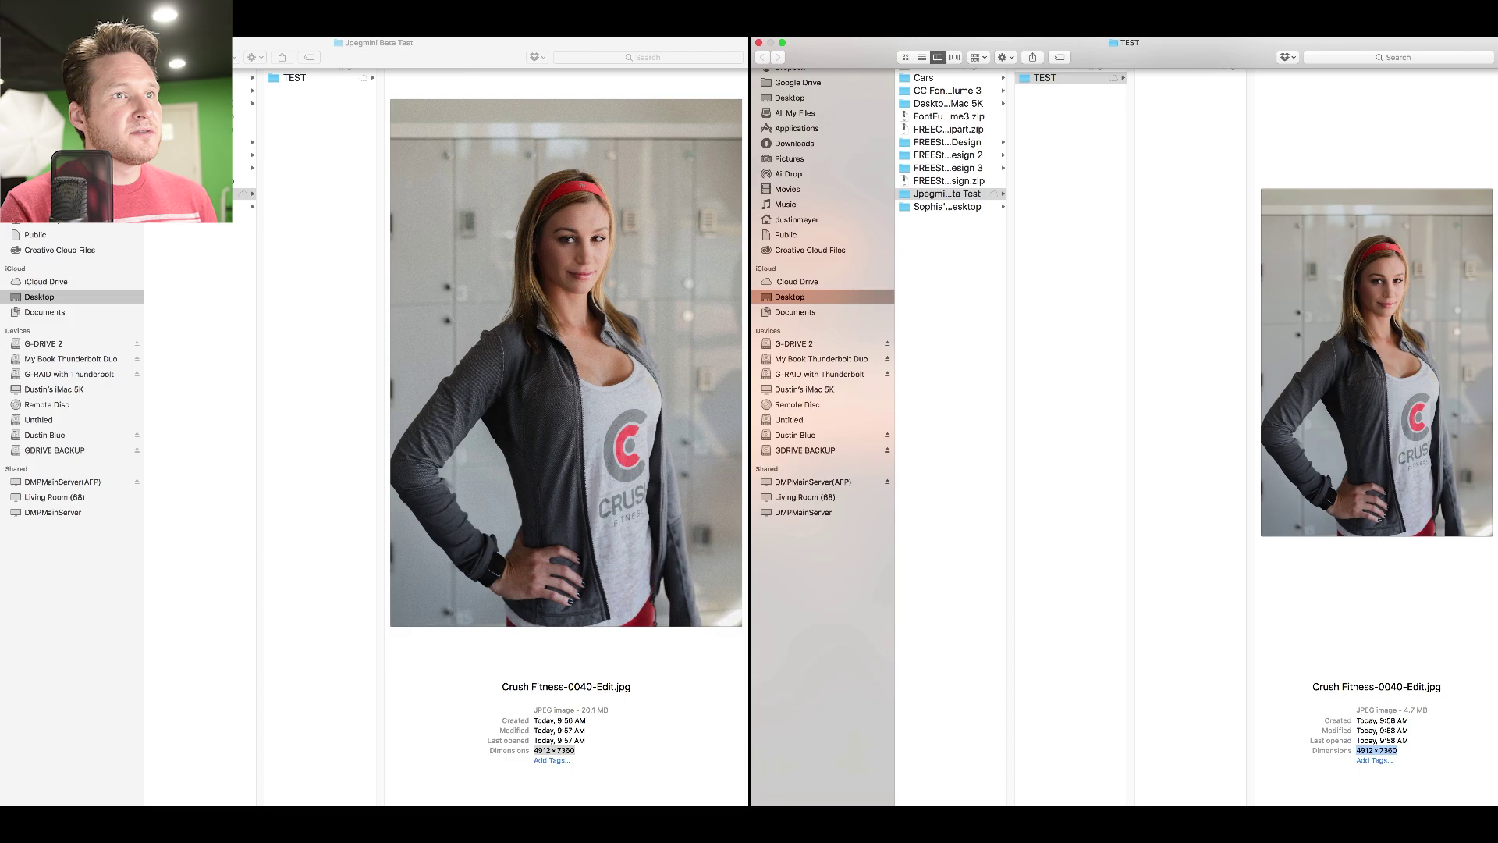
{"action": "left_click", "coordinate": [782, 43]}
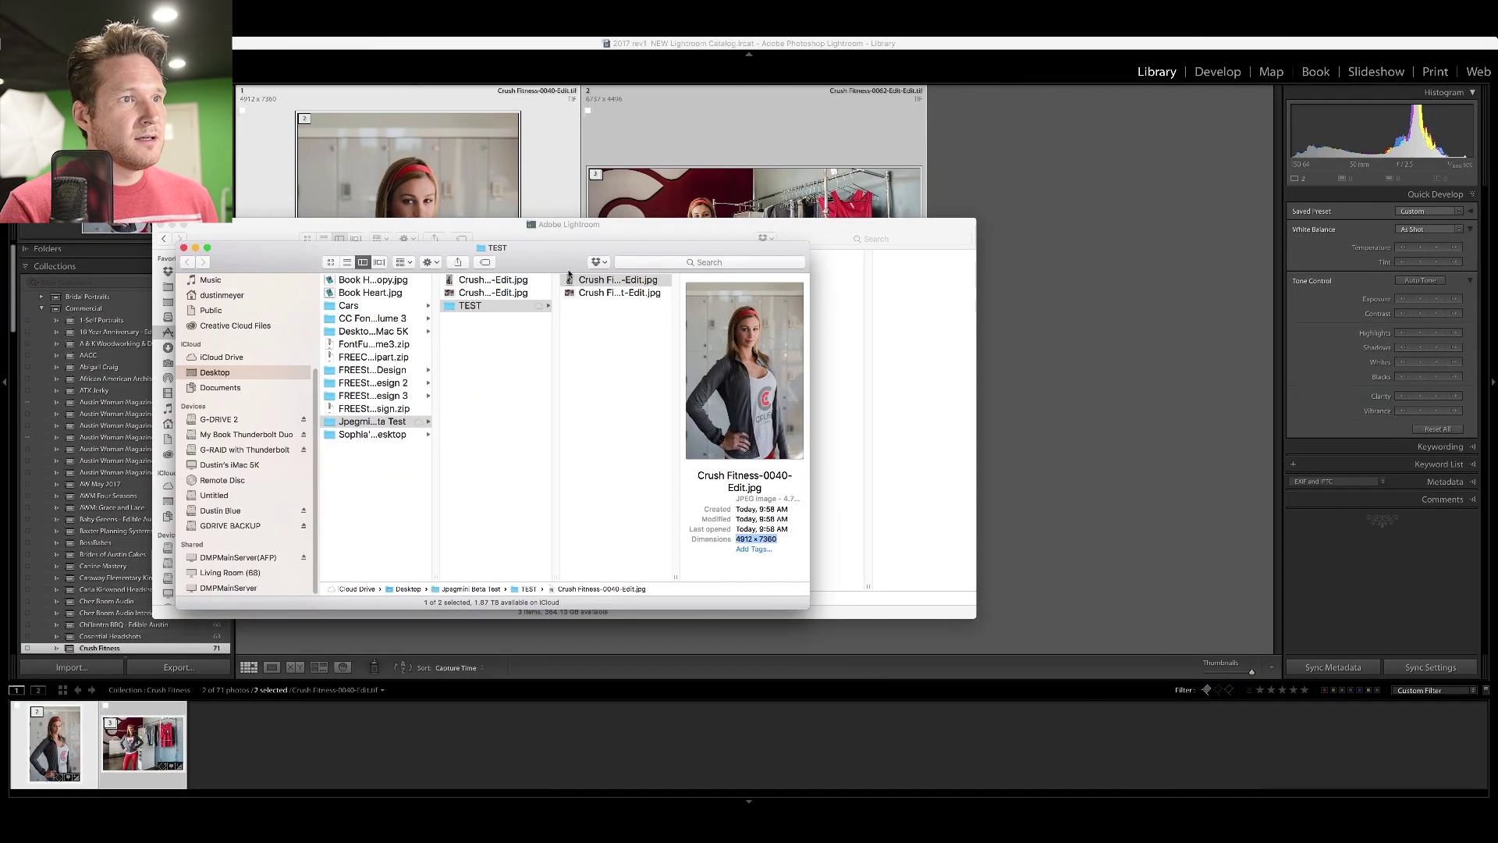
{"action": "key", "text": "ctrl+super+f"}
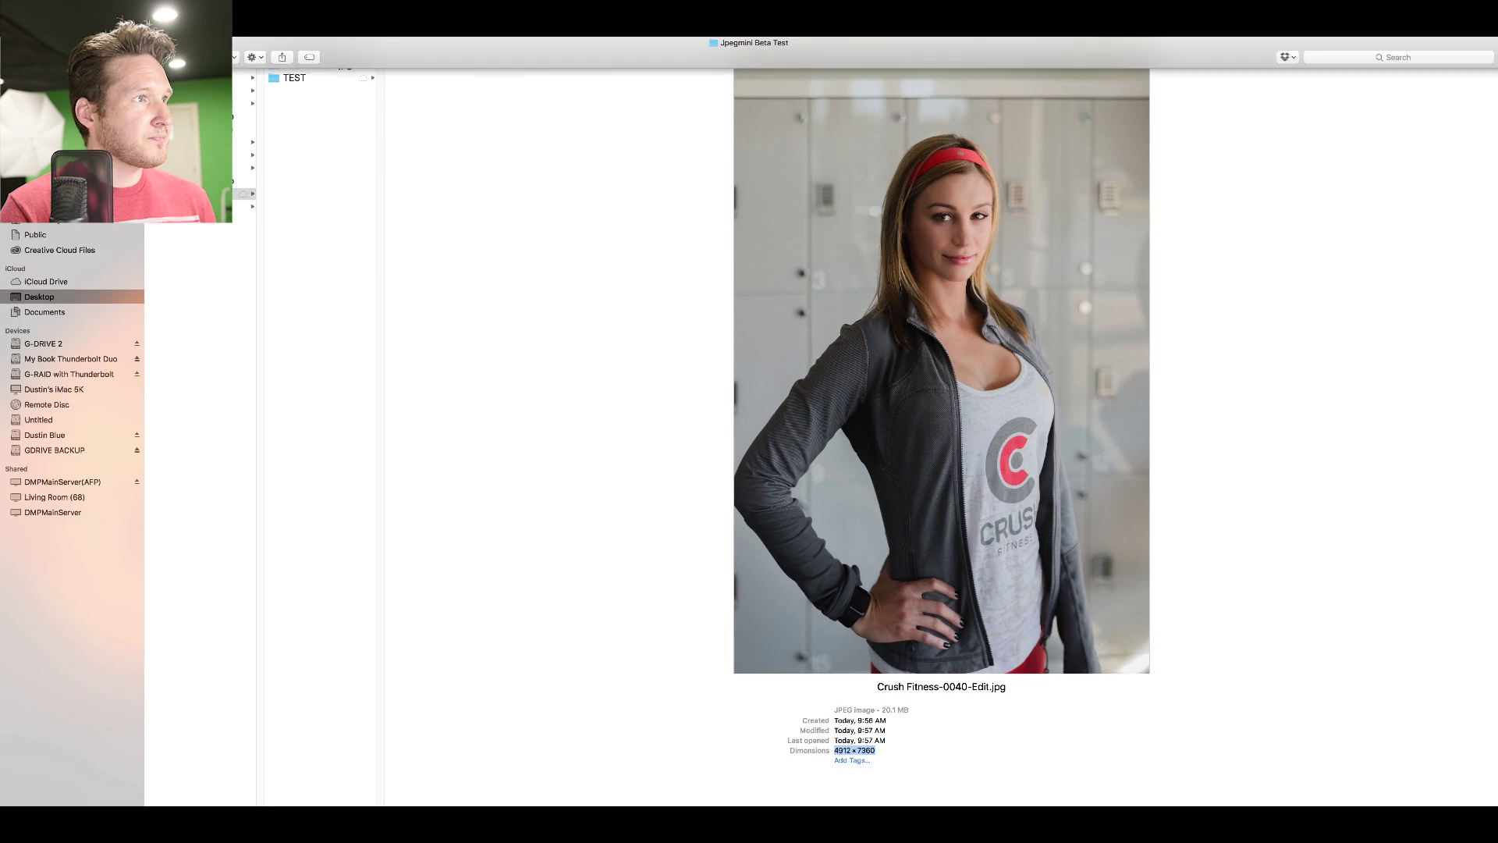
{"action": "key", "text": "ctrl+super+f"}
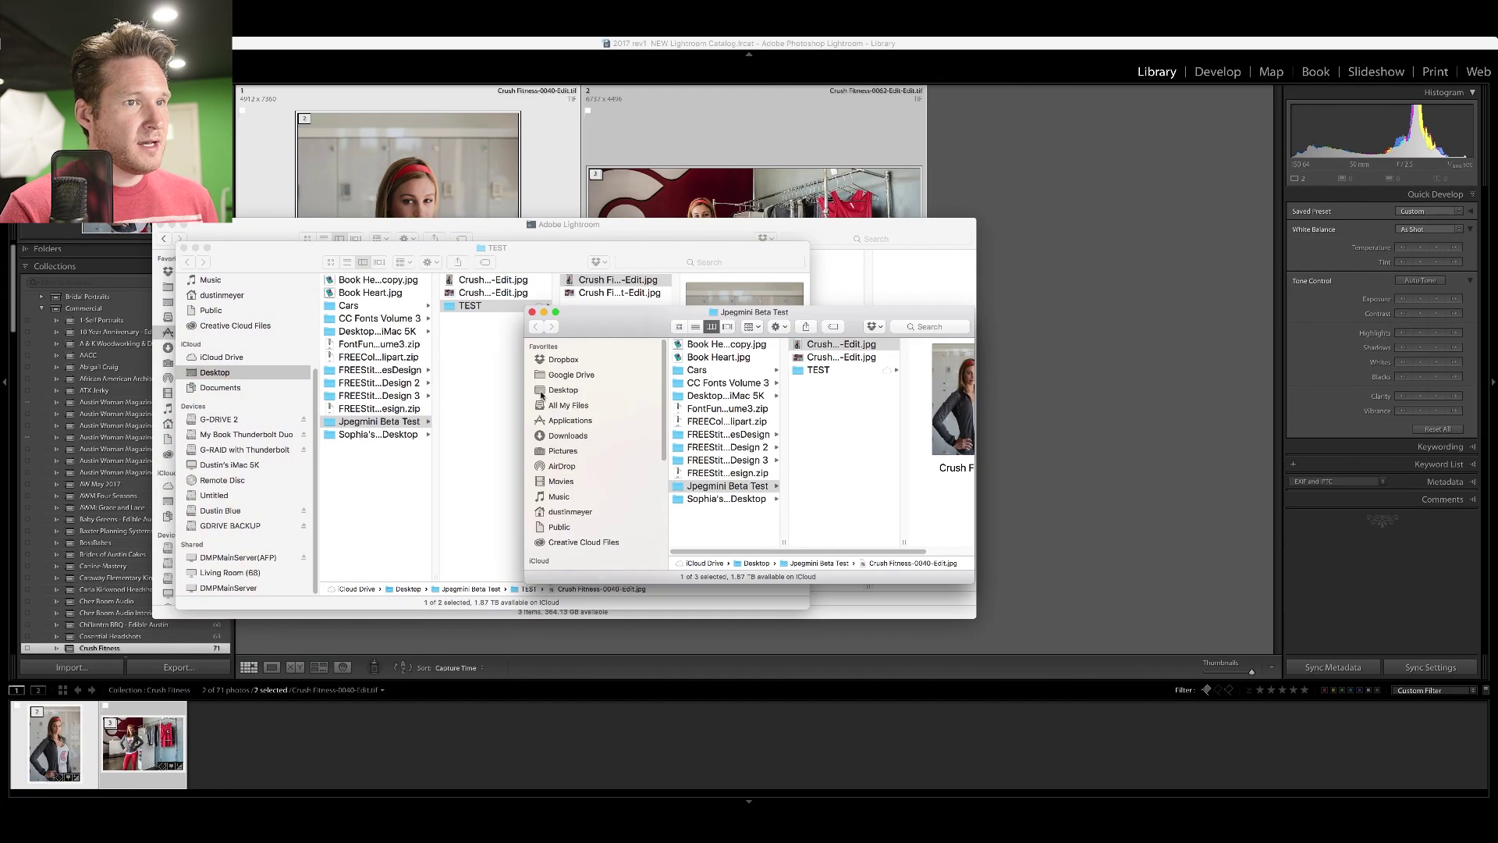
{"action": "left_click_drag", "start_coordinate": [857, 552], "coordinate": [902, 552]}
{"action": "left_click_drag", "start_coordinate": [974, 583], "coordinate": [1140, 711]}
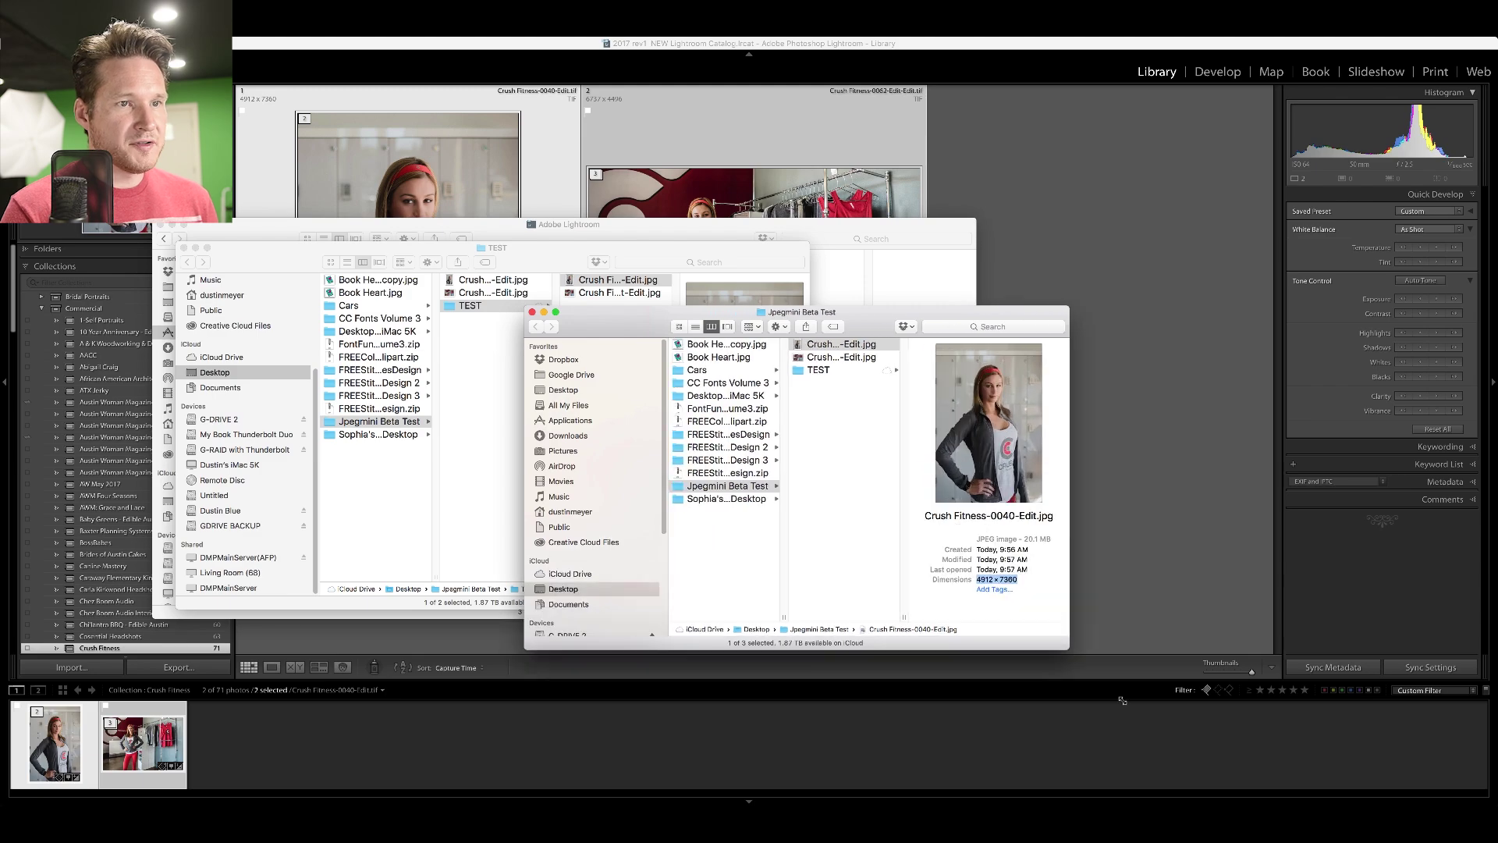
Open Crush Fitness-0040-Edit.jpg from Jpegmini Beta Test in Adobe Photoshop CC 2017.
{"action": "left_click", "coordinate": [860, 545]}
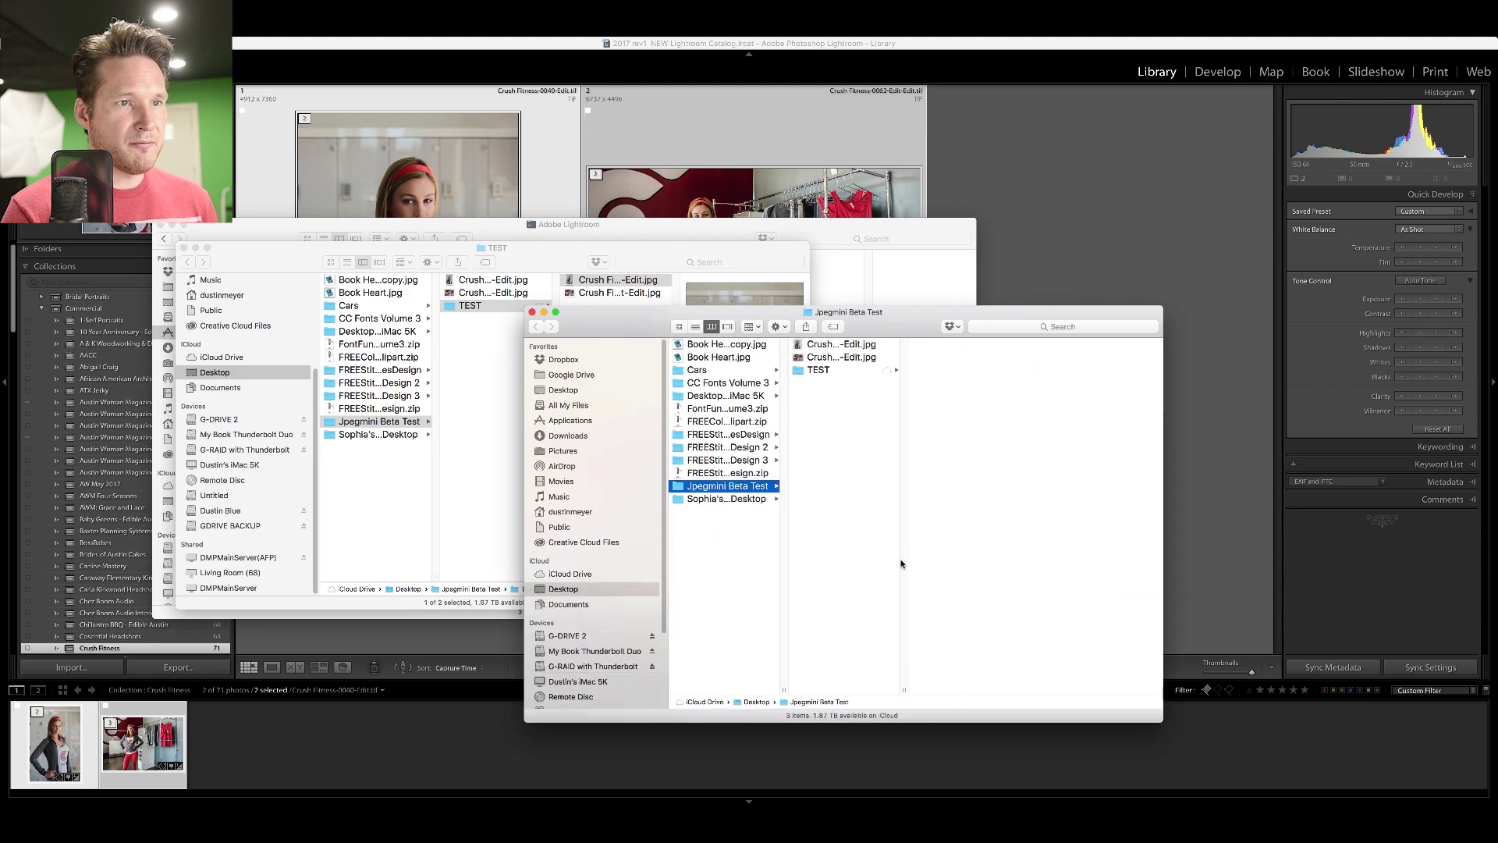
{"action": "left_click", "coordinate": [801, 350]}
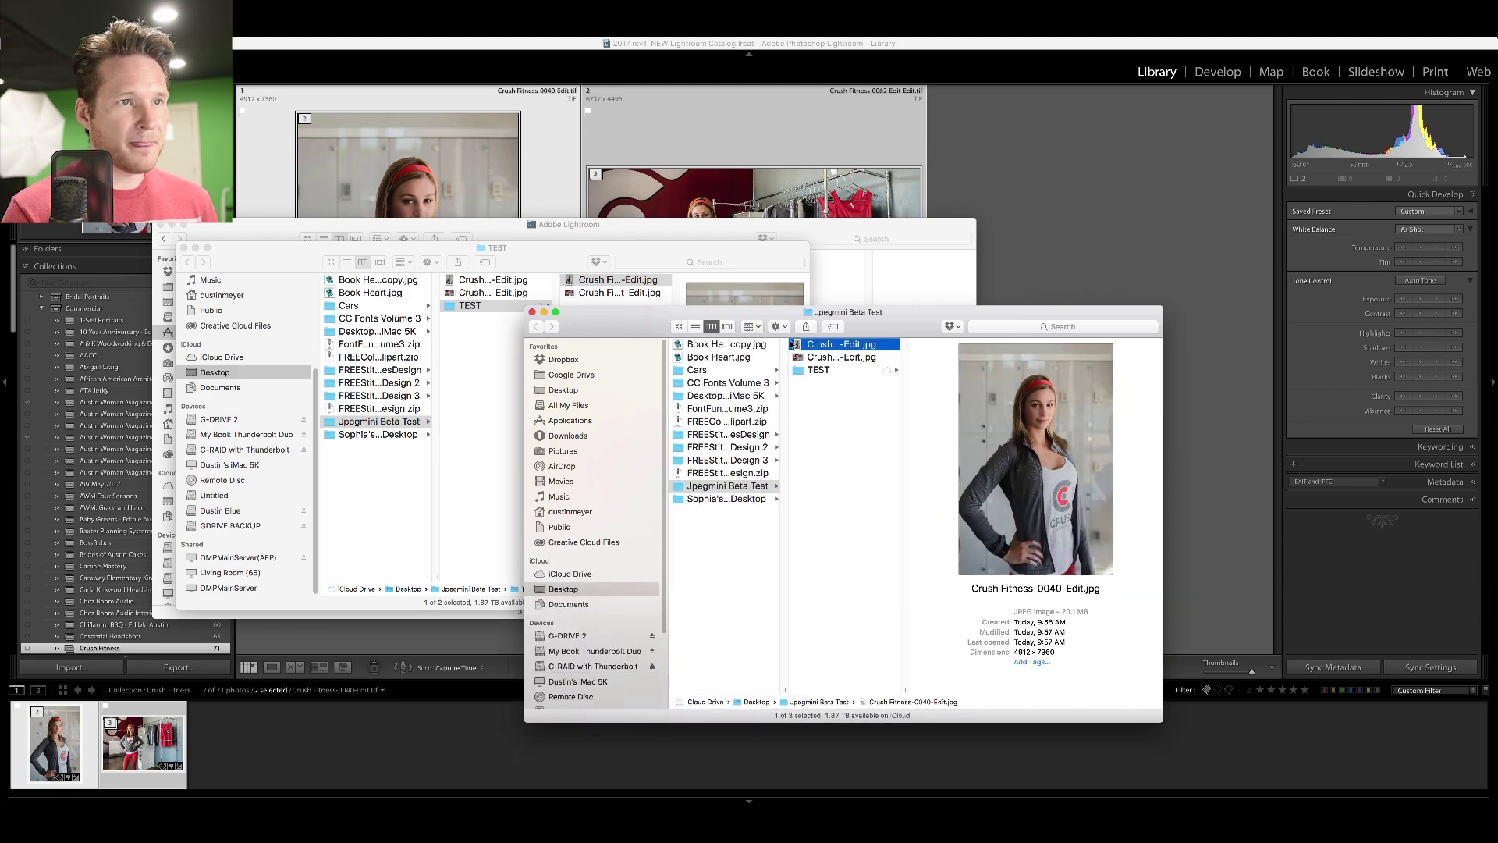
{"action": "right_click", "coordinate": [795, 344]}
Open the first exported Crush Fitness-0040-Edit.jpg, then the TEST folder's copy, in Photoshop CC 2017.
{"action": "mouse_move", "coordinate": [838, 363]}
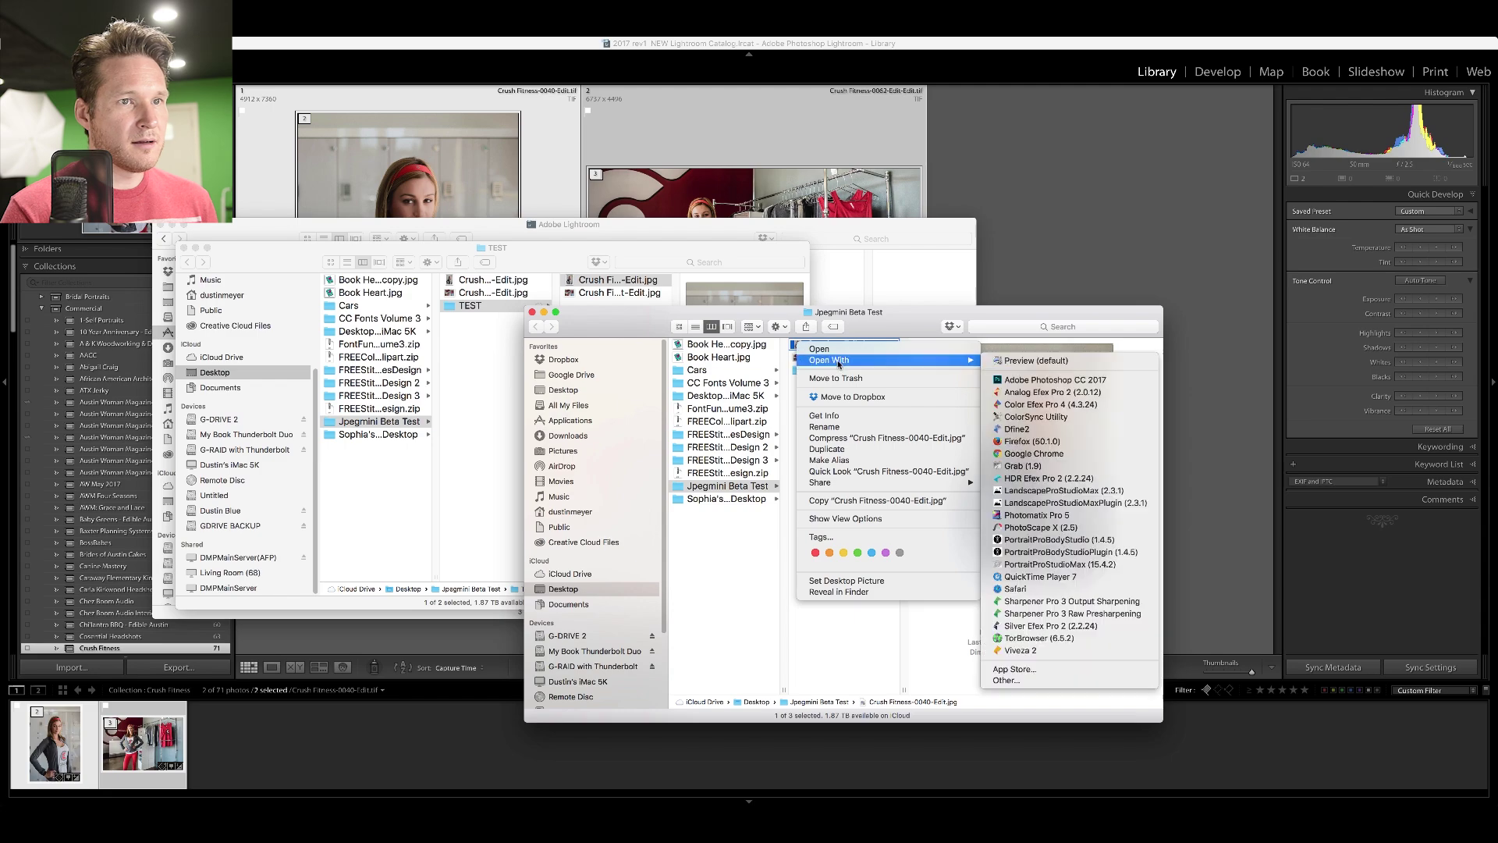
{"action": "left_click", "coordinate": [1035, 407]}
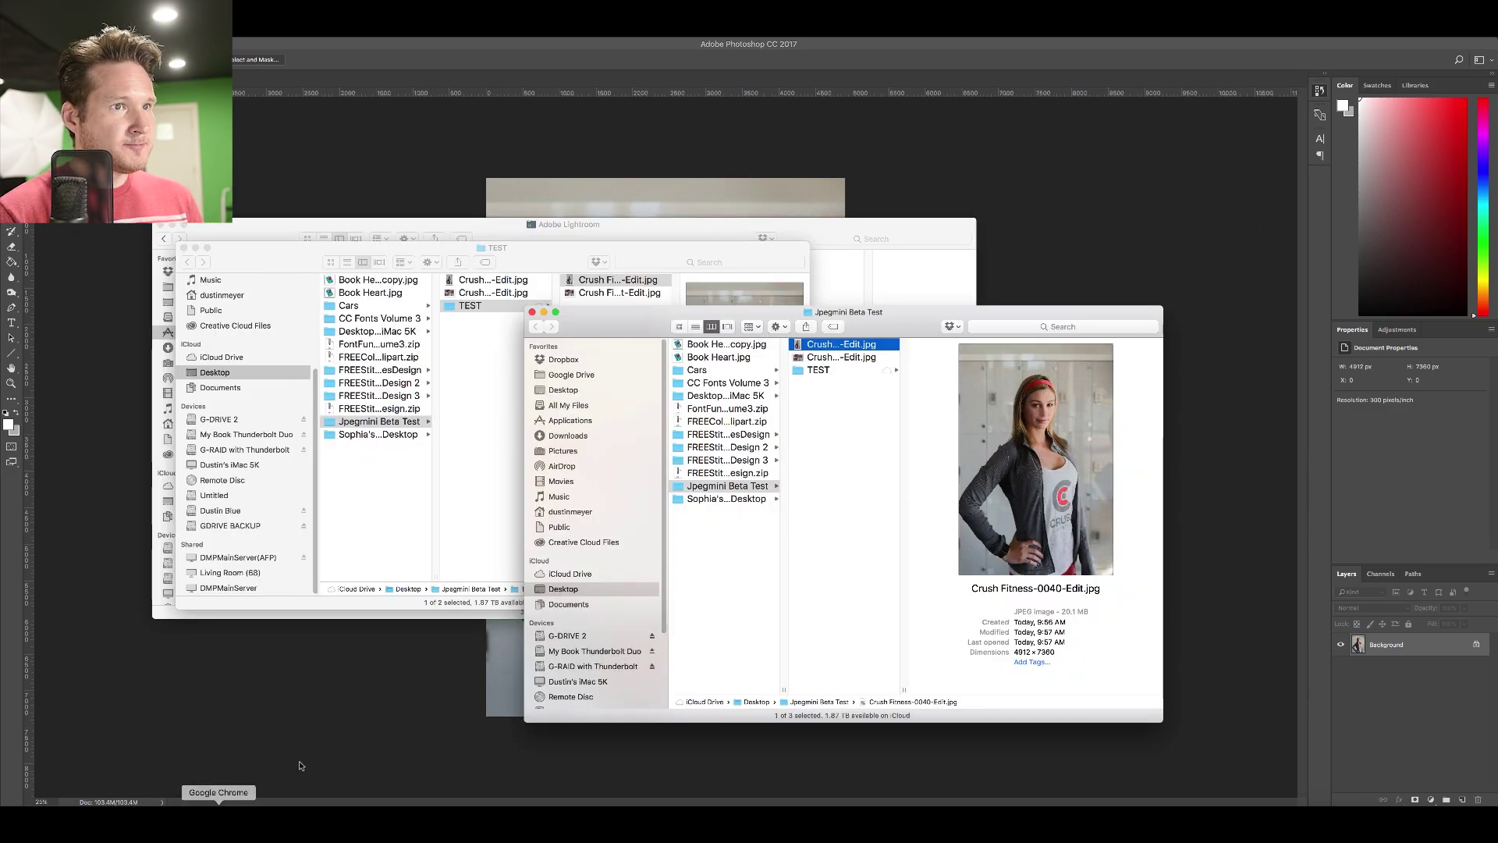
{"action": "left_click", "coordinate": [211, 795]}
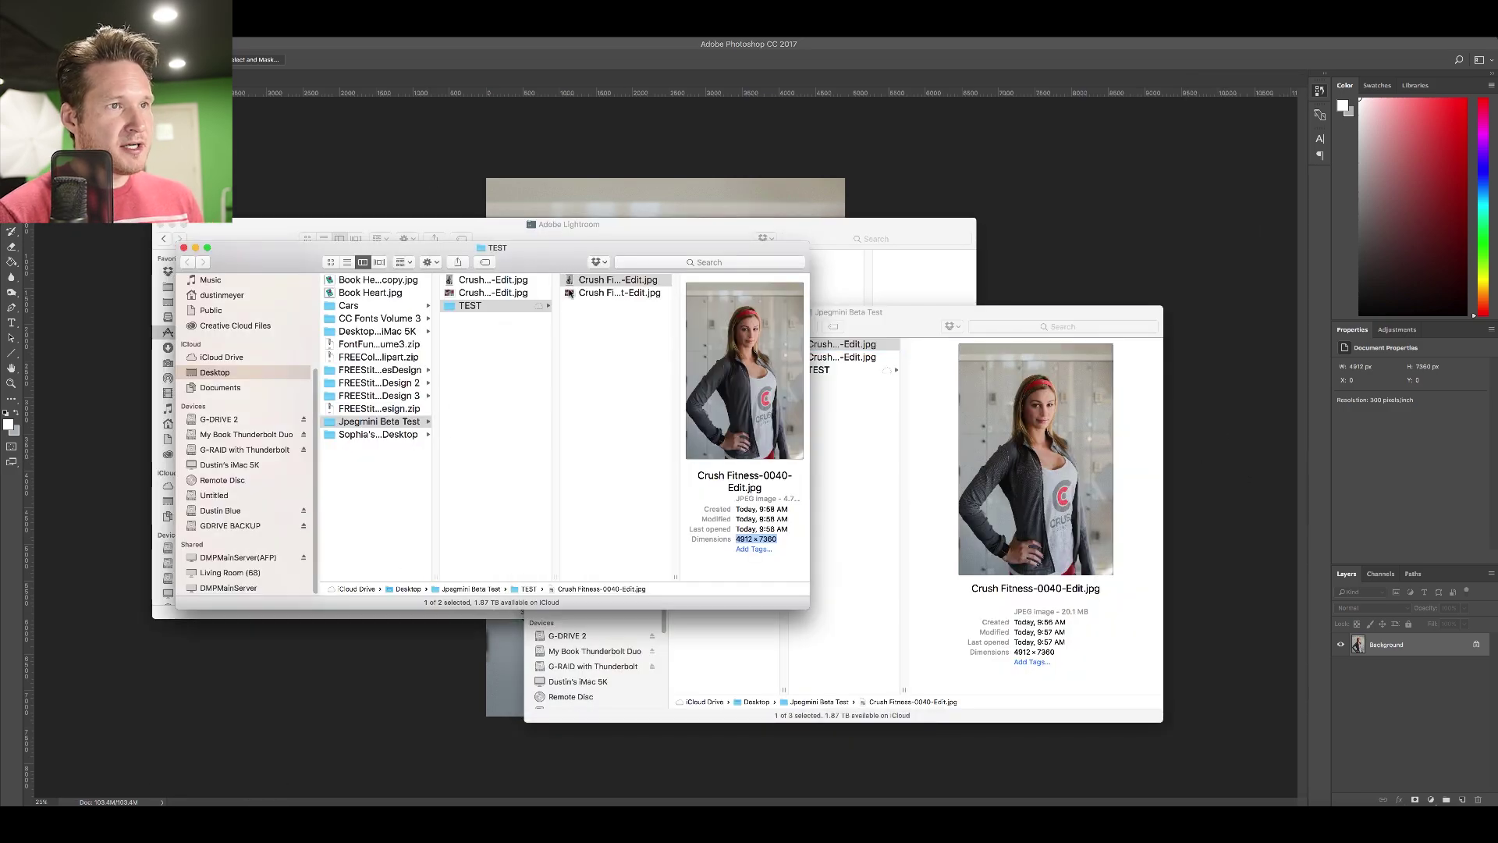
{"action": "right_click", "coordinate": [574, 283]}
{"action": "mouse_move", "coordinate": [663, 298]}
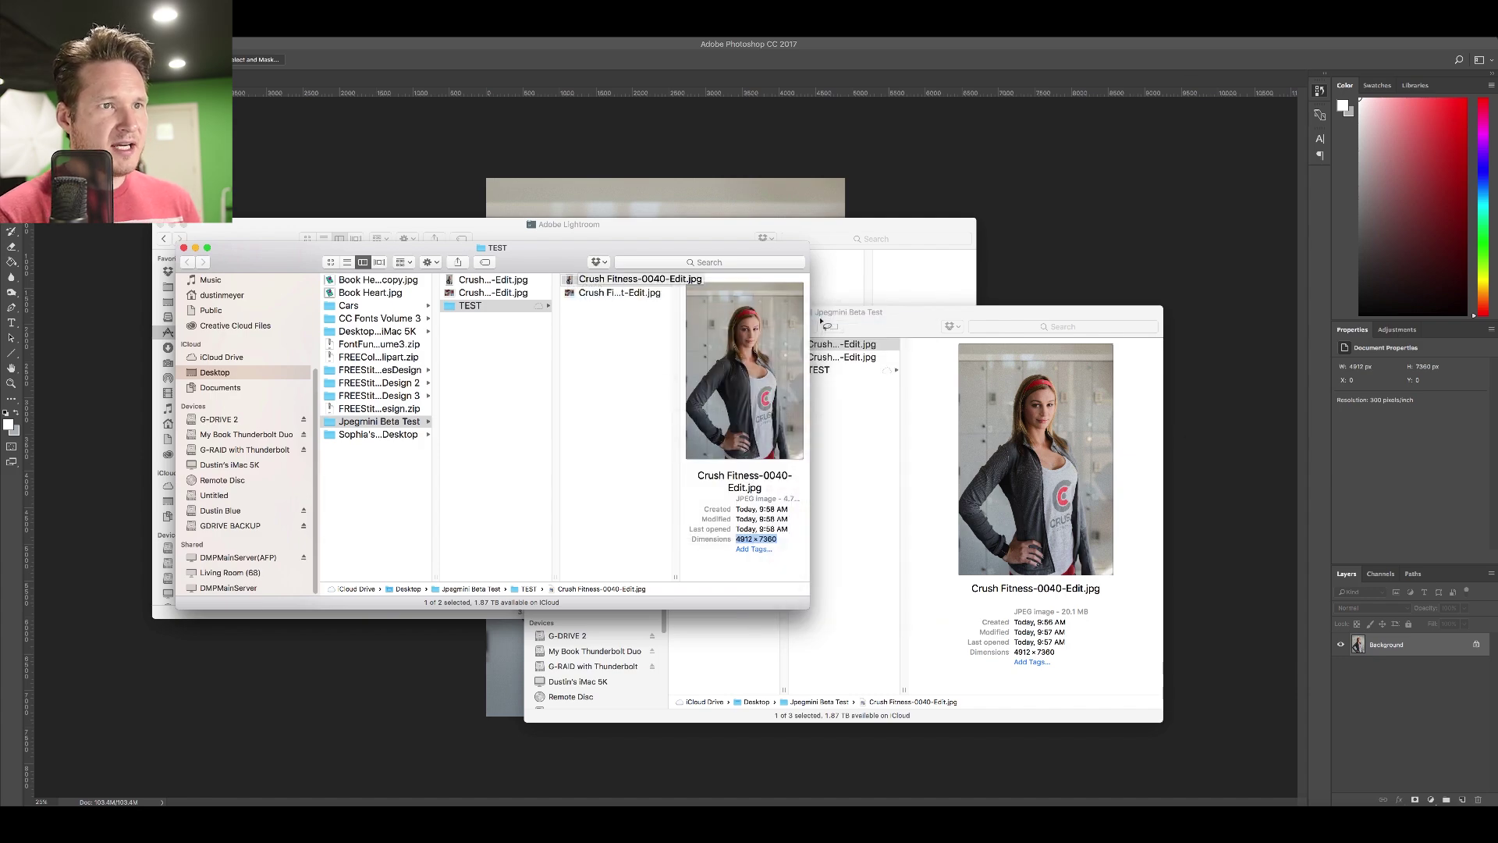
{"action": "left_click", "coordinate": [820, 318]}
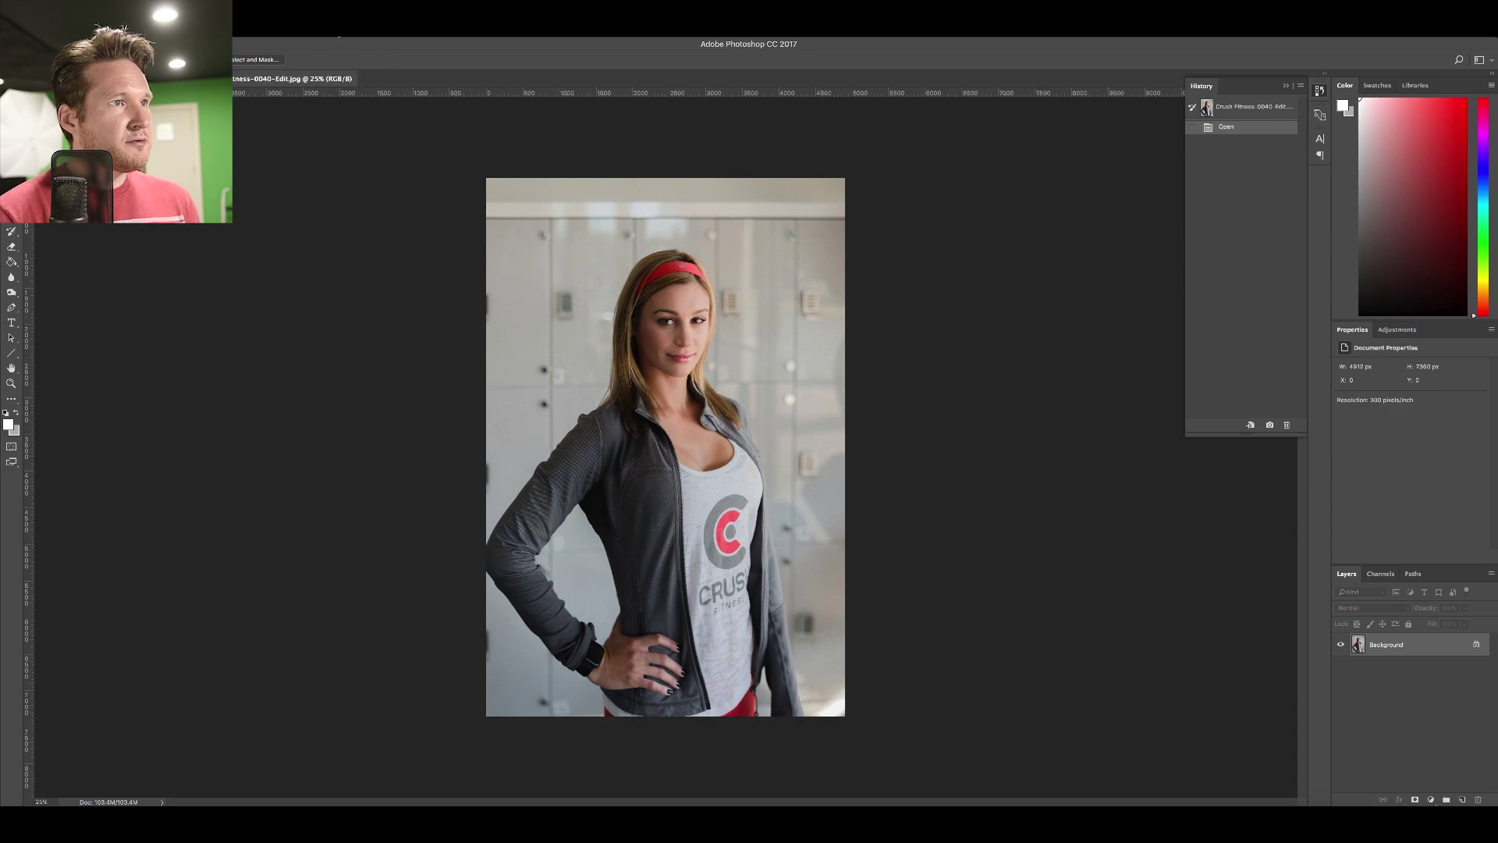
Arrange the two Crush Fitness documents 2-up Vertical and collapse the History panel.
{"action": "left_click", "coordinate": [340, 16]}
{"action": "mouse_move", "coordinate": [373, 15]}
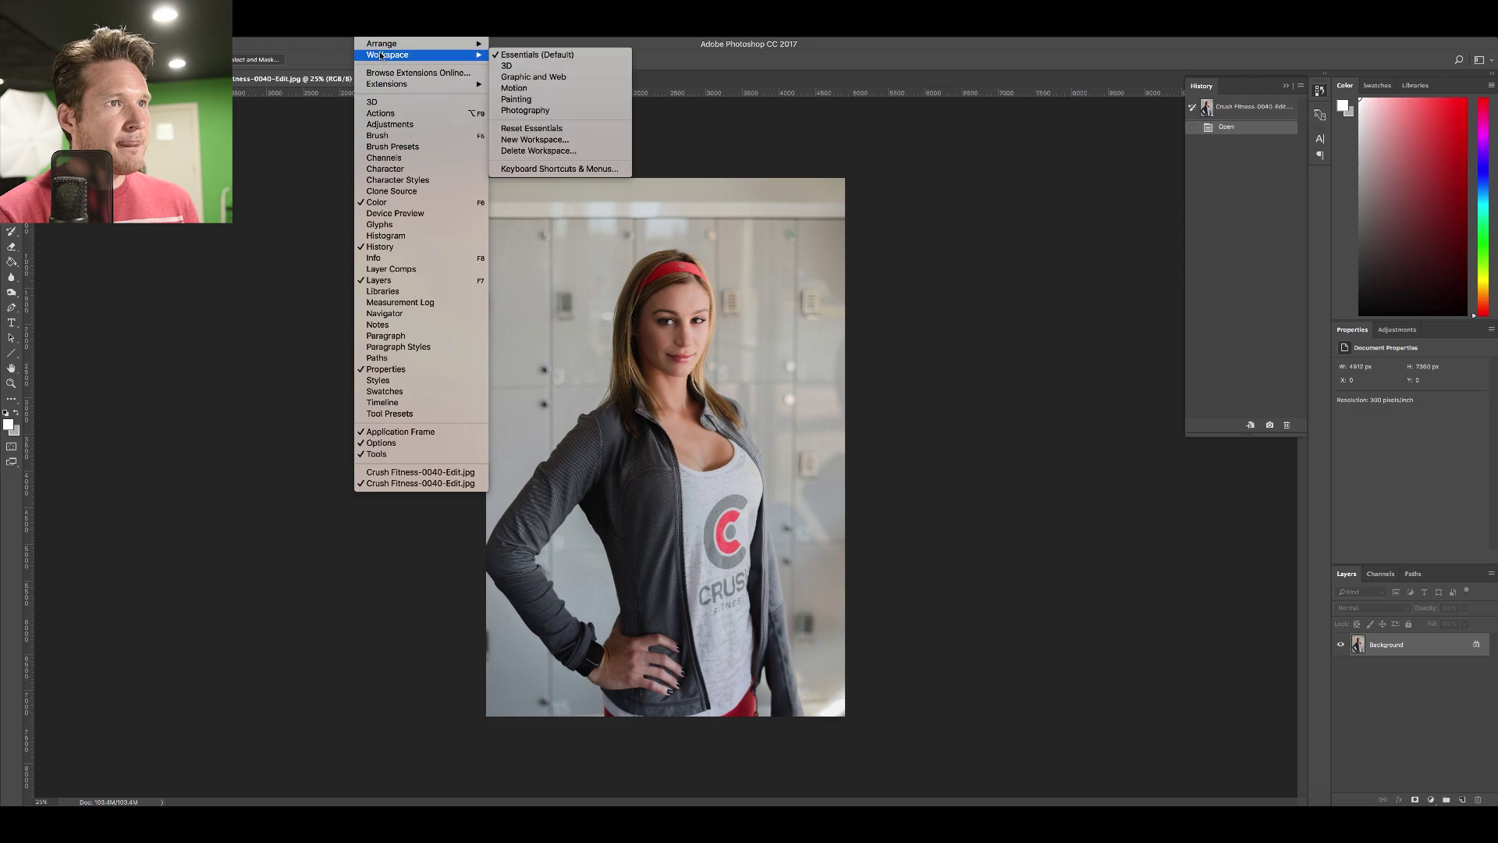
{"action": "mouse_move", "coordinate": [441, 47]}
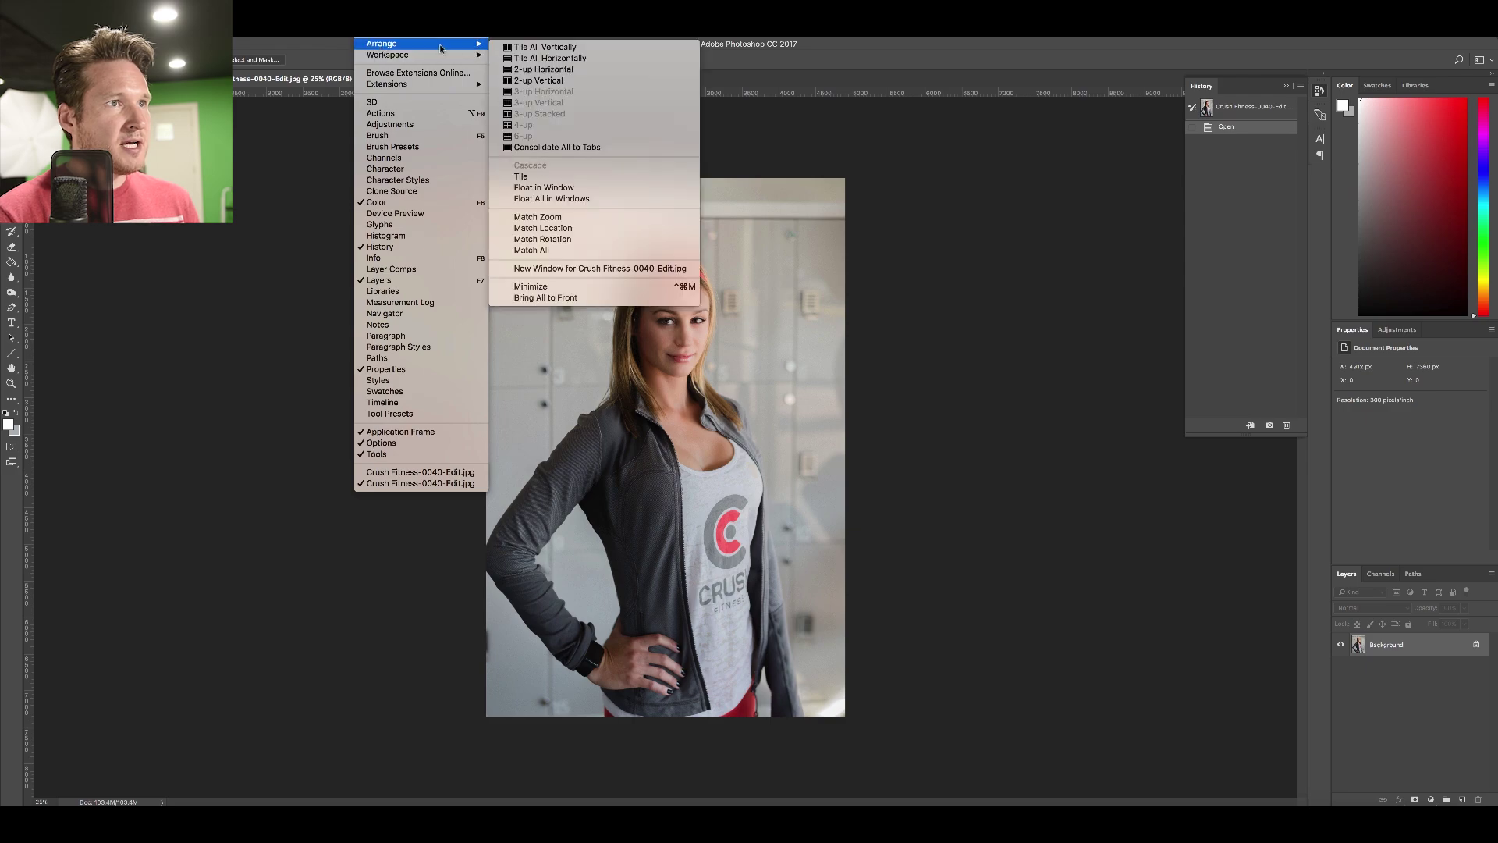
{"action": "left_click", "coordinate": [543, 81]}
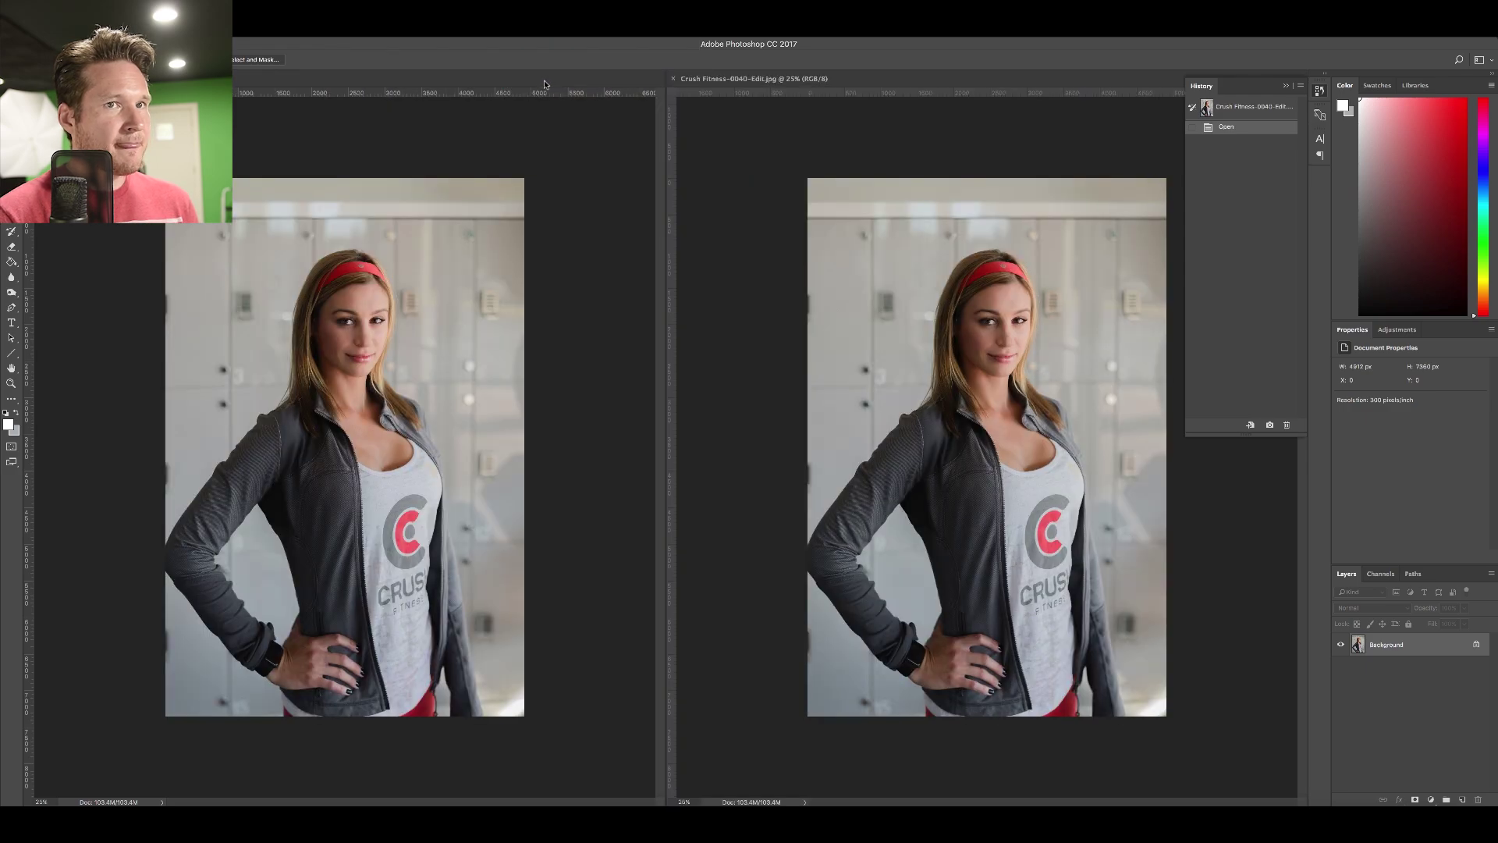
{"action": "left_click", "coordinate": [1287, 87]}
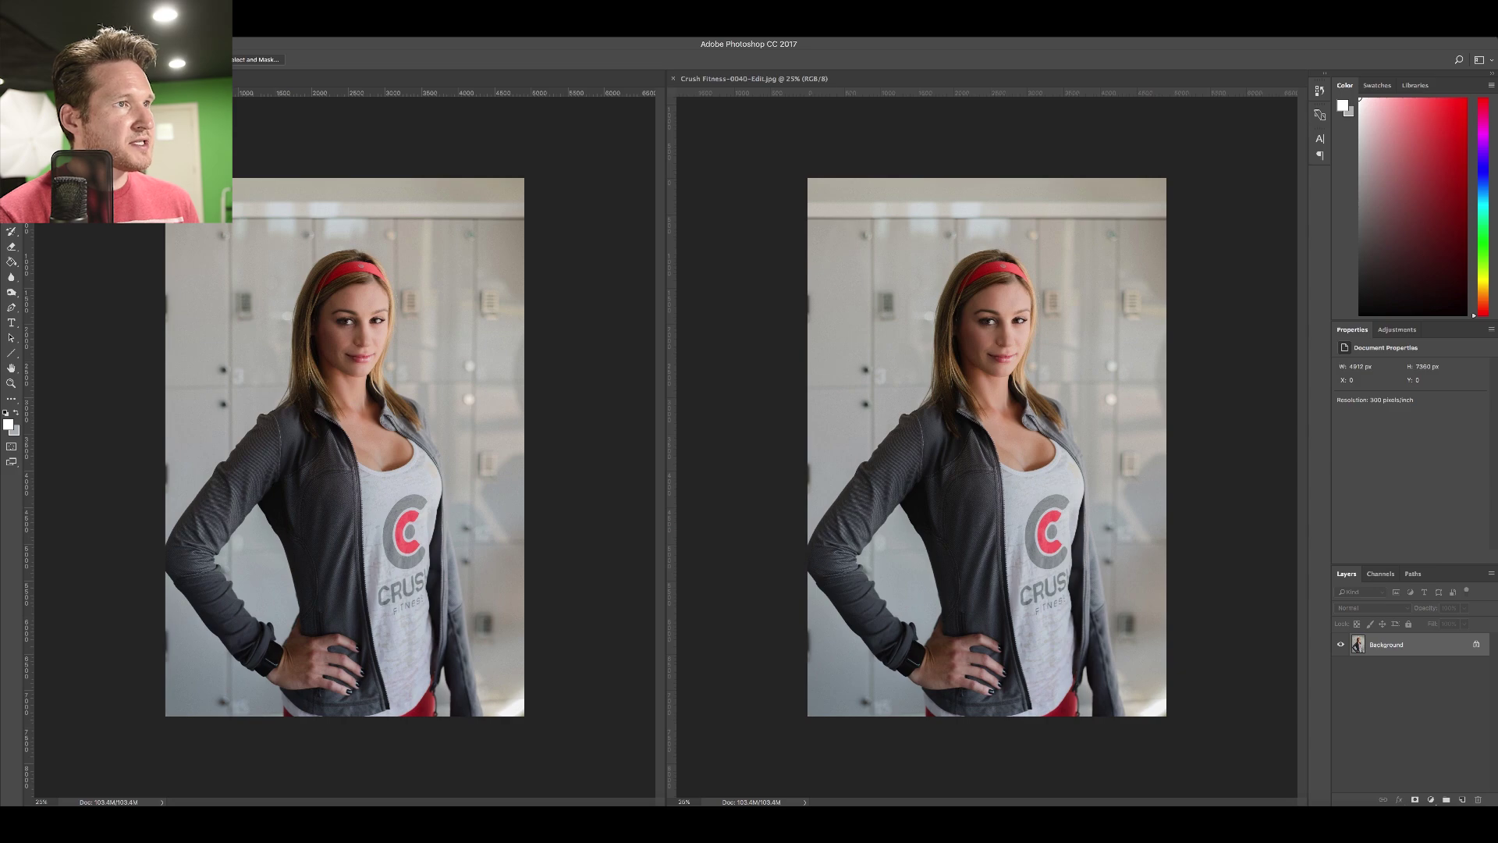
Zoom the left Crush Fitness document to 100%.
{"action": "left_click", "coordinate": [344, 28]}
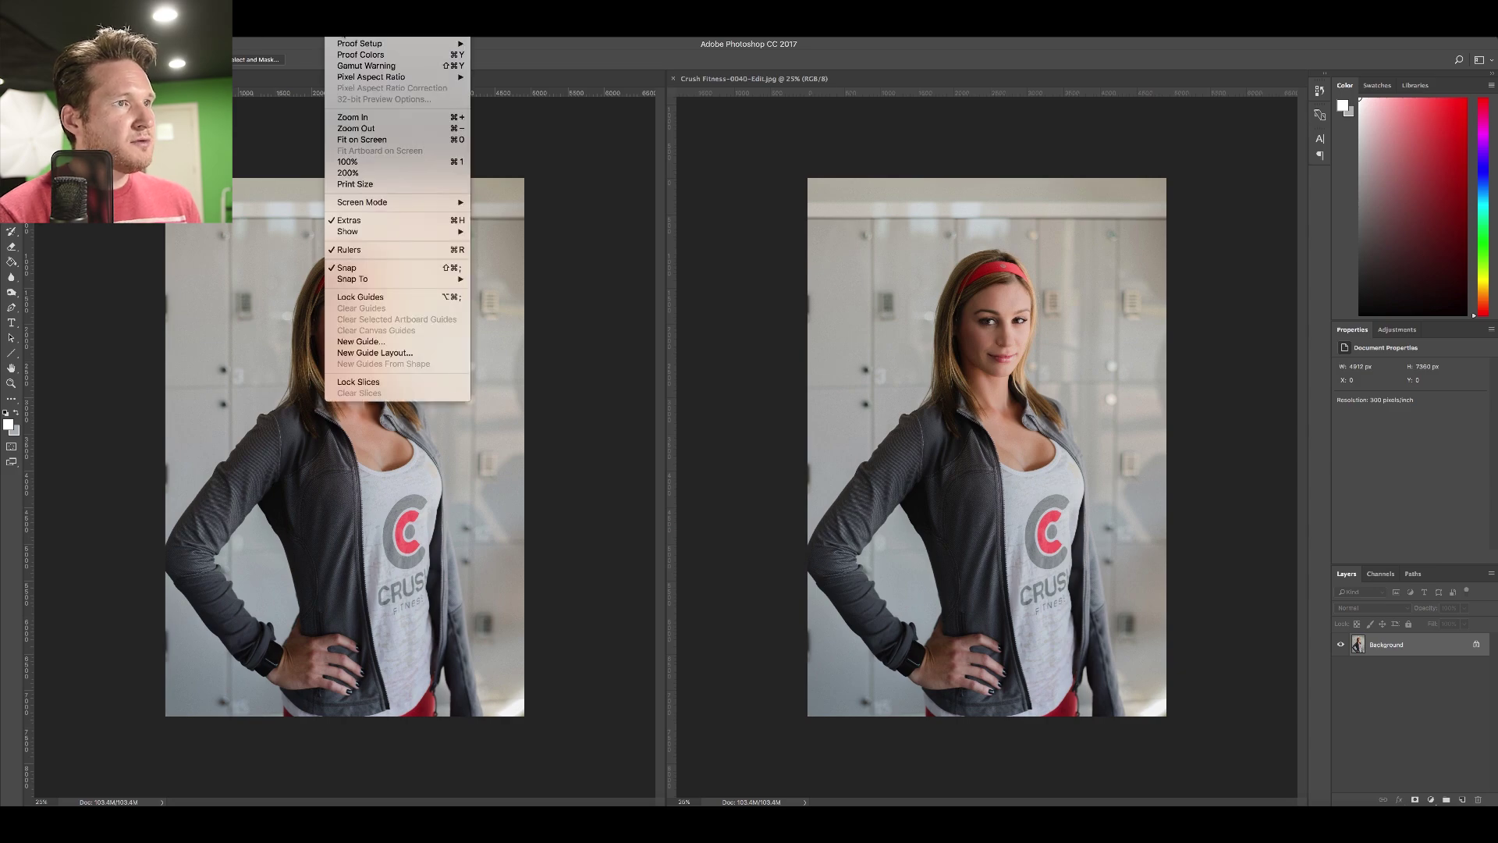
{"action": "left_click", "coordinate": [367, 162]}
{"action": "scroll", "coordinate": [447, 220], "scroll_direction": "up", "scroll_amount": 8}
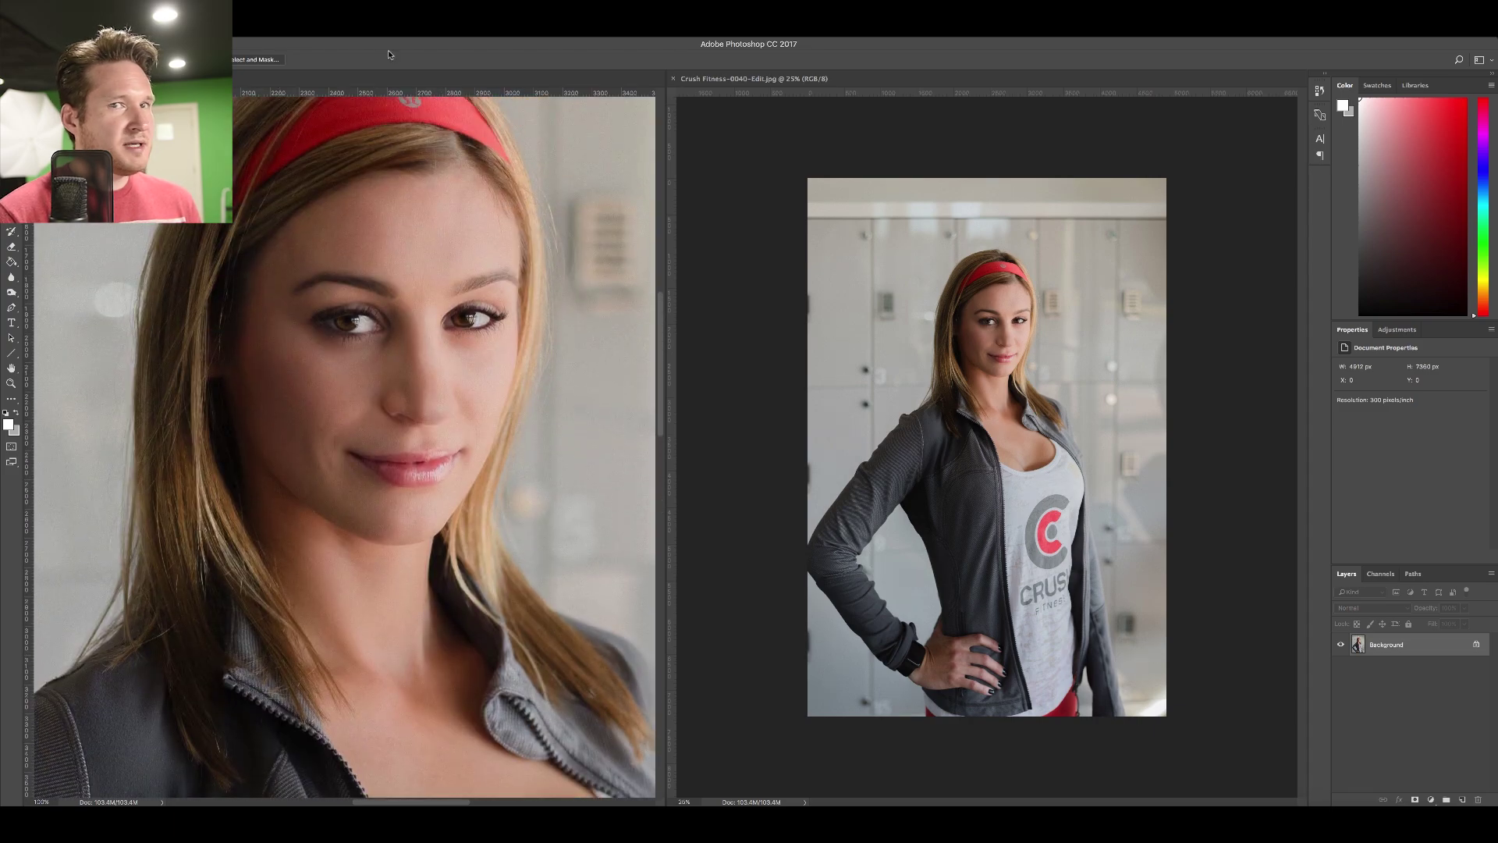
Zoom the right document to 100% and scroll it so its face lines up with the left.
{"action": "left_click", "coordinate": [738, 142]}
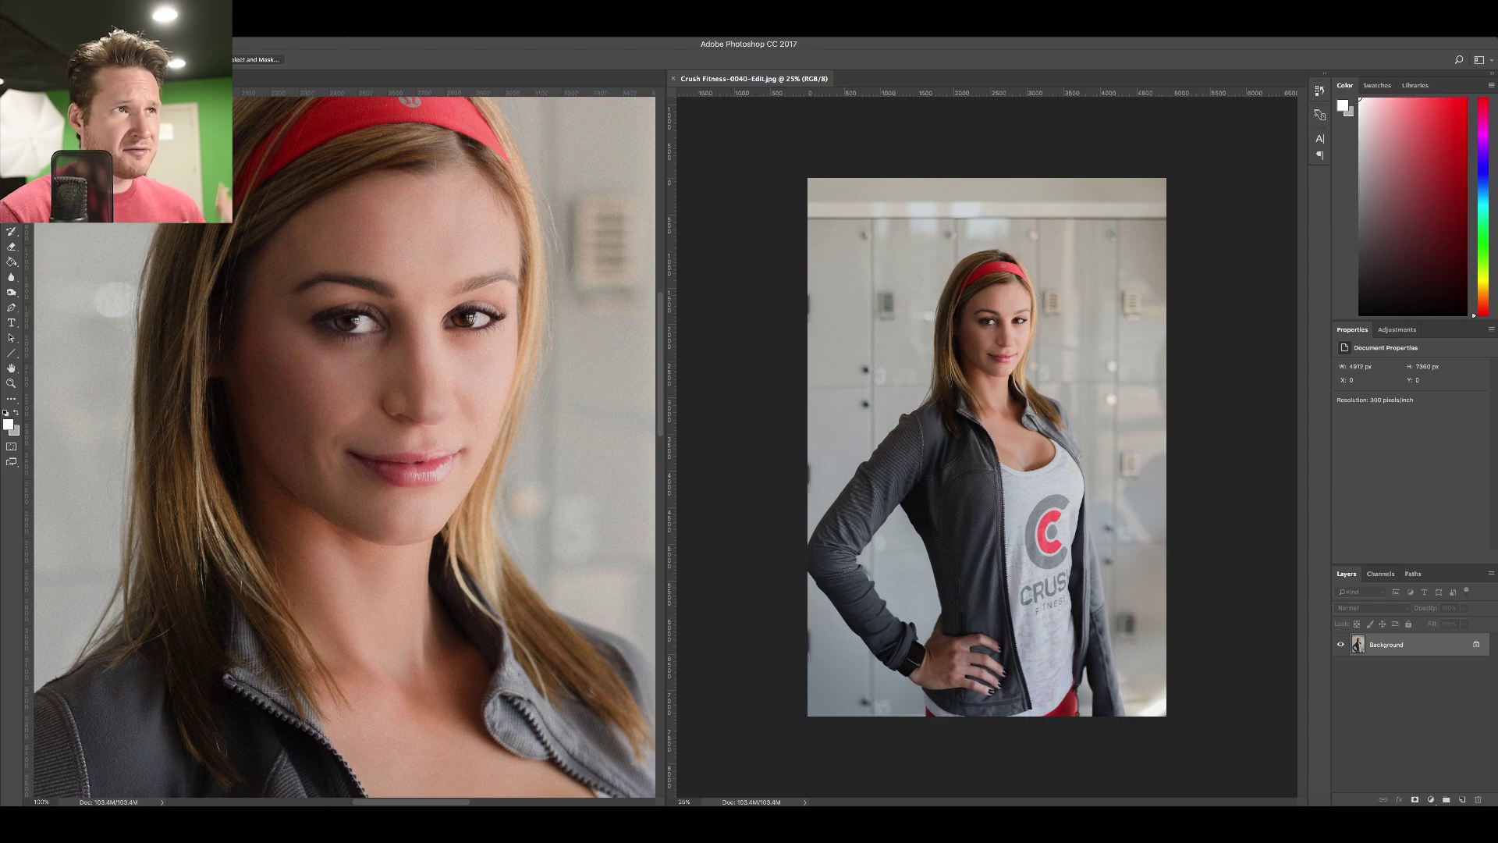
{"action": "left_click", "coordinate": [343, 27]}
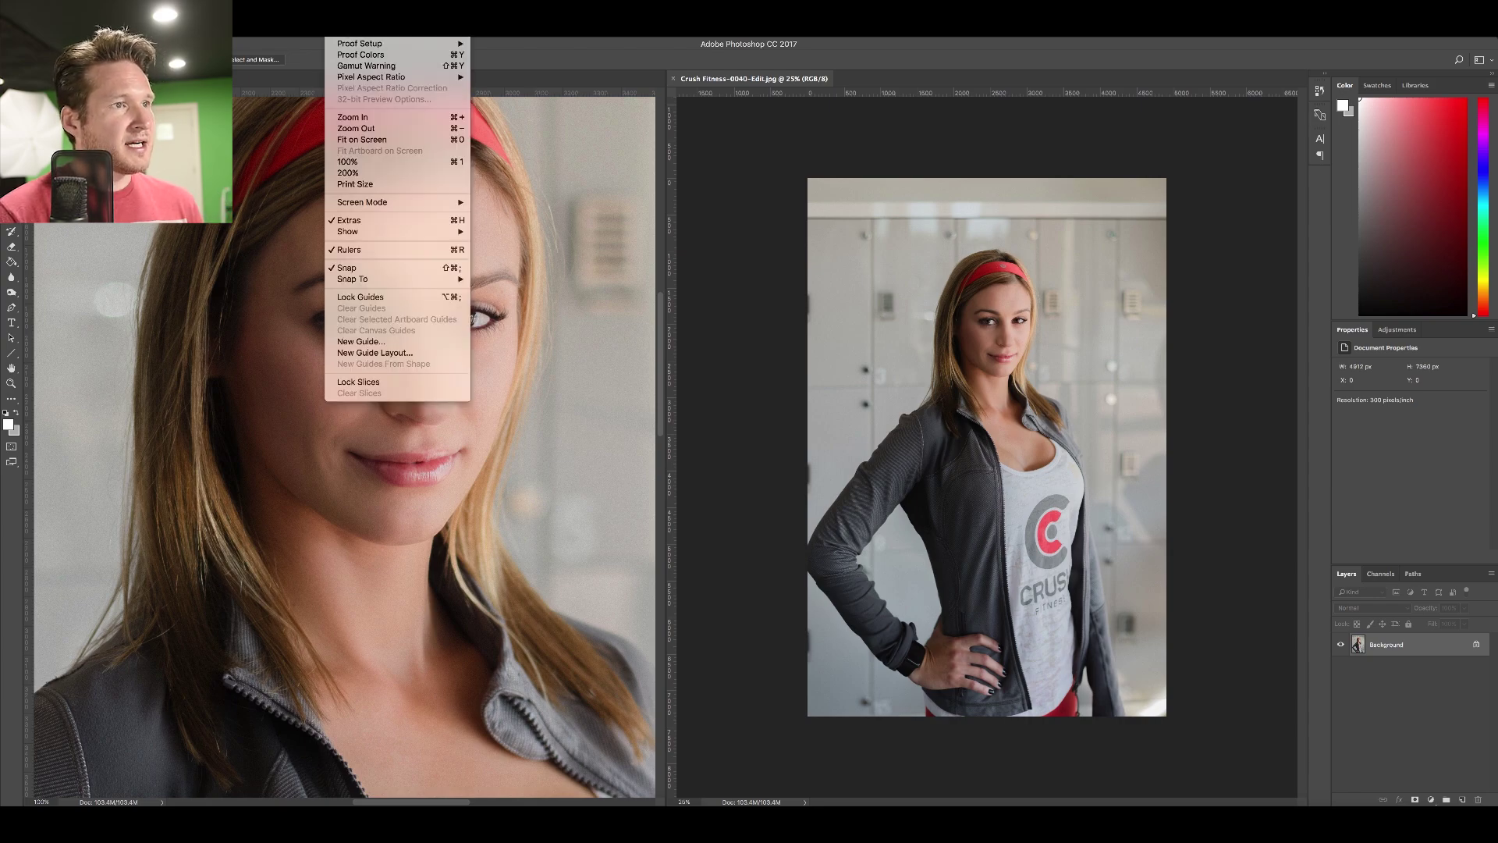
{"action": "left_click", "coordinate": [361, 162]}
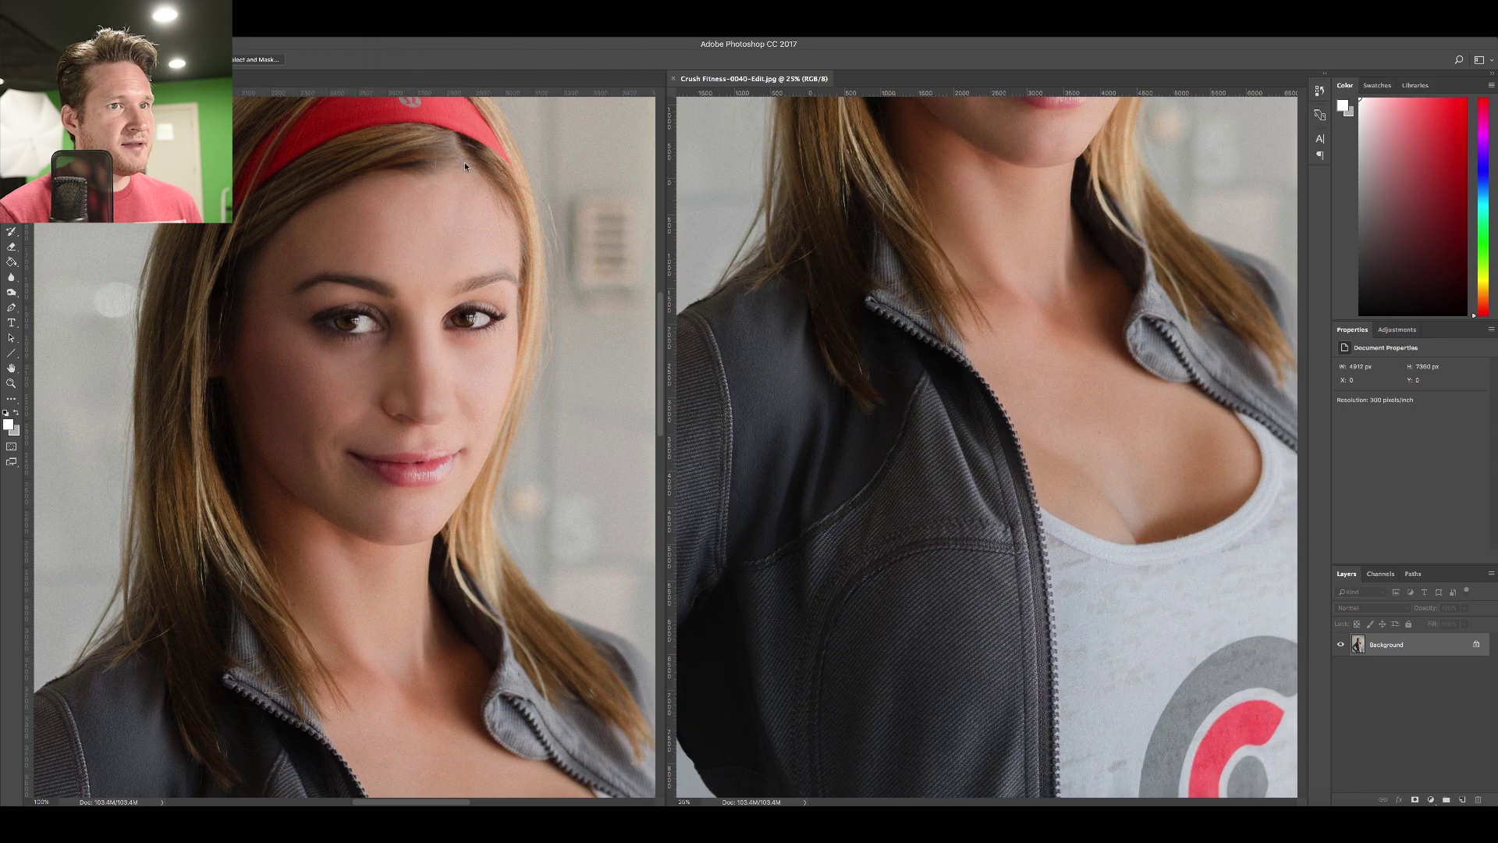
{"action": "scroll", "coordinate": [716, 170], "scroll_direction": "up", "scroll_amount": 10}
{"action": "key", "text": "ctrl+z"}
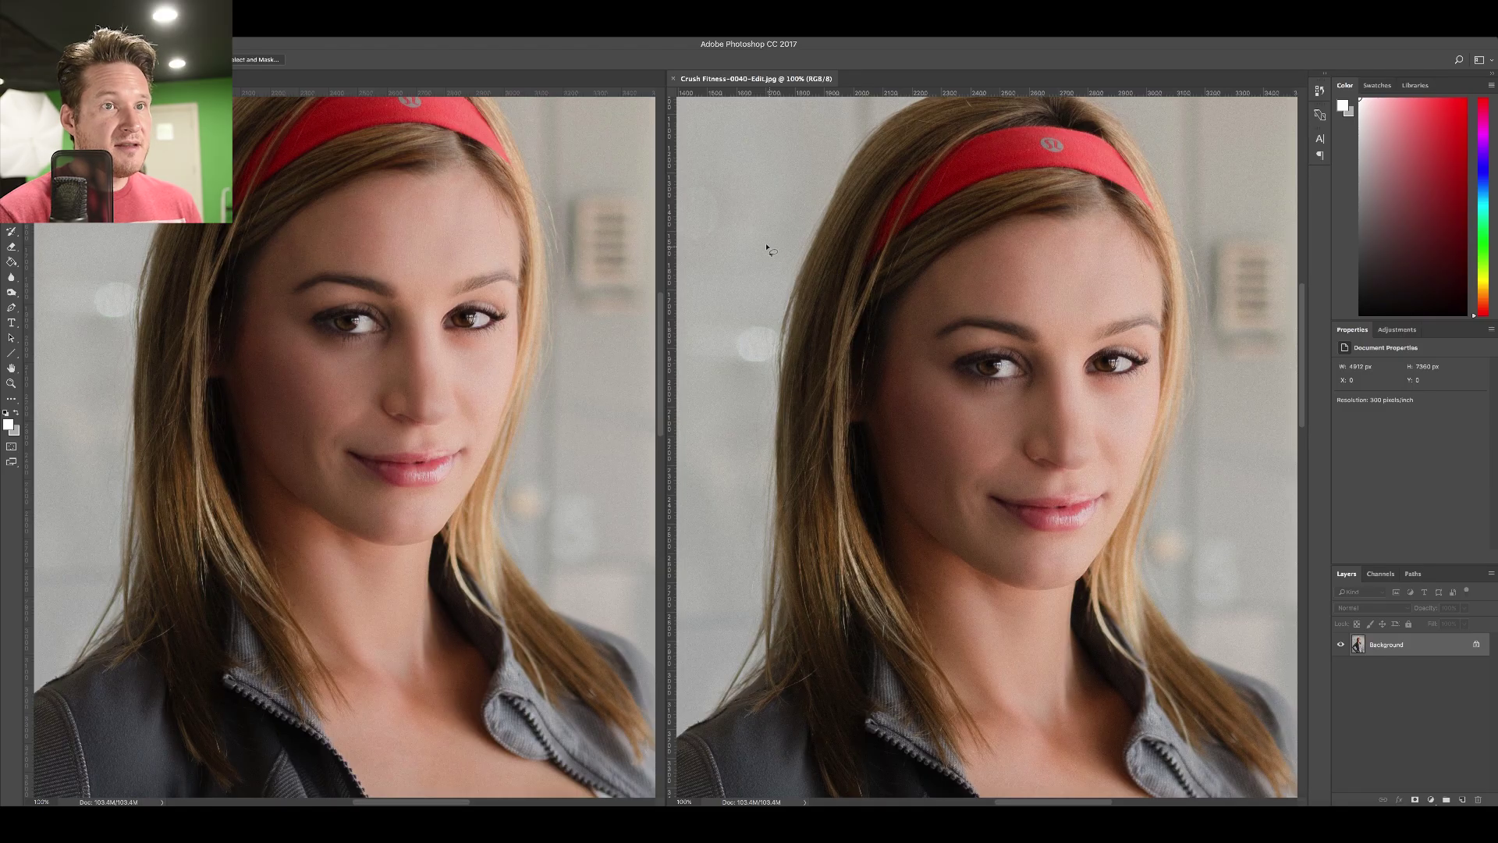
{"action": "key", "text": "ctrl+z"}
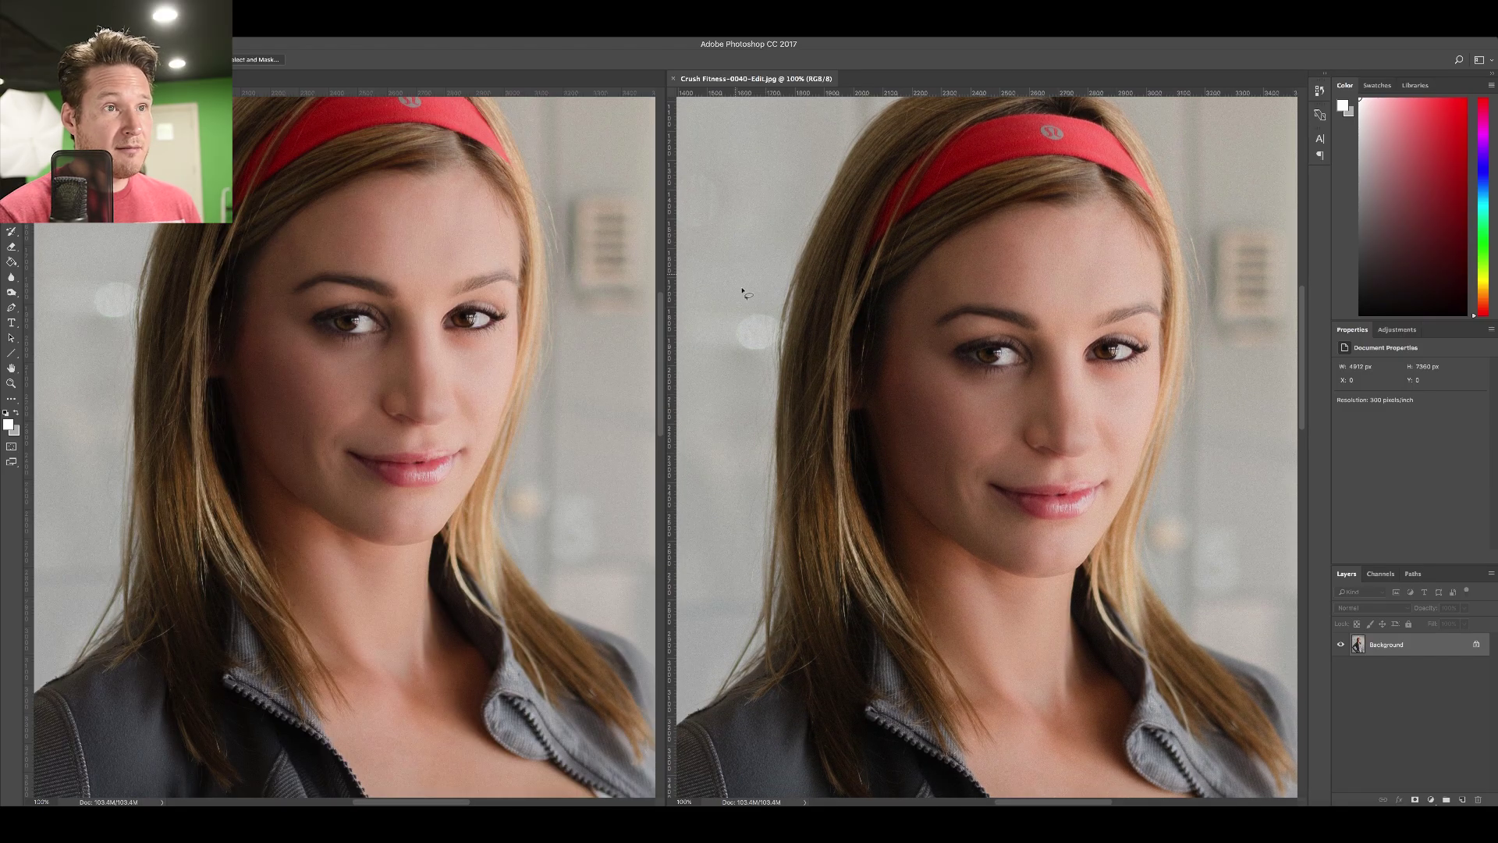
{"action": "scroll", "coordinate": [745, 303], "scroll_direction": "down", "scroll_amount": 3}
{"action": "scroll", "coordinate": [745, 303], "scroll_direction": "up", "scroll_amount": 2}
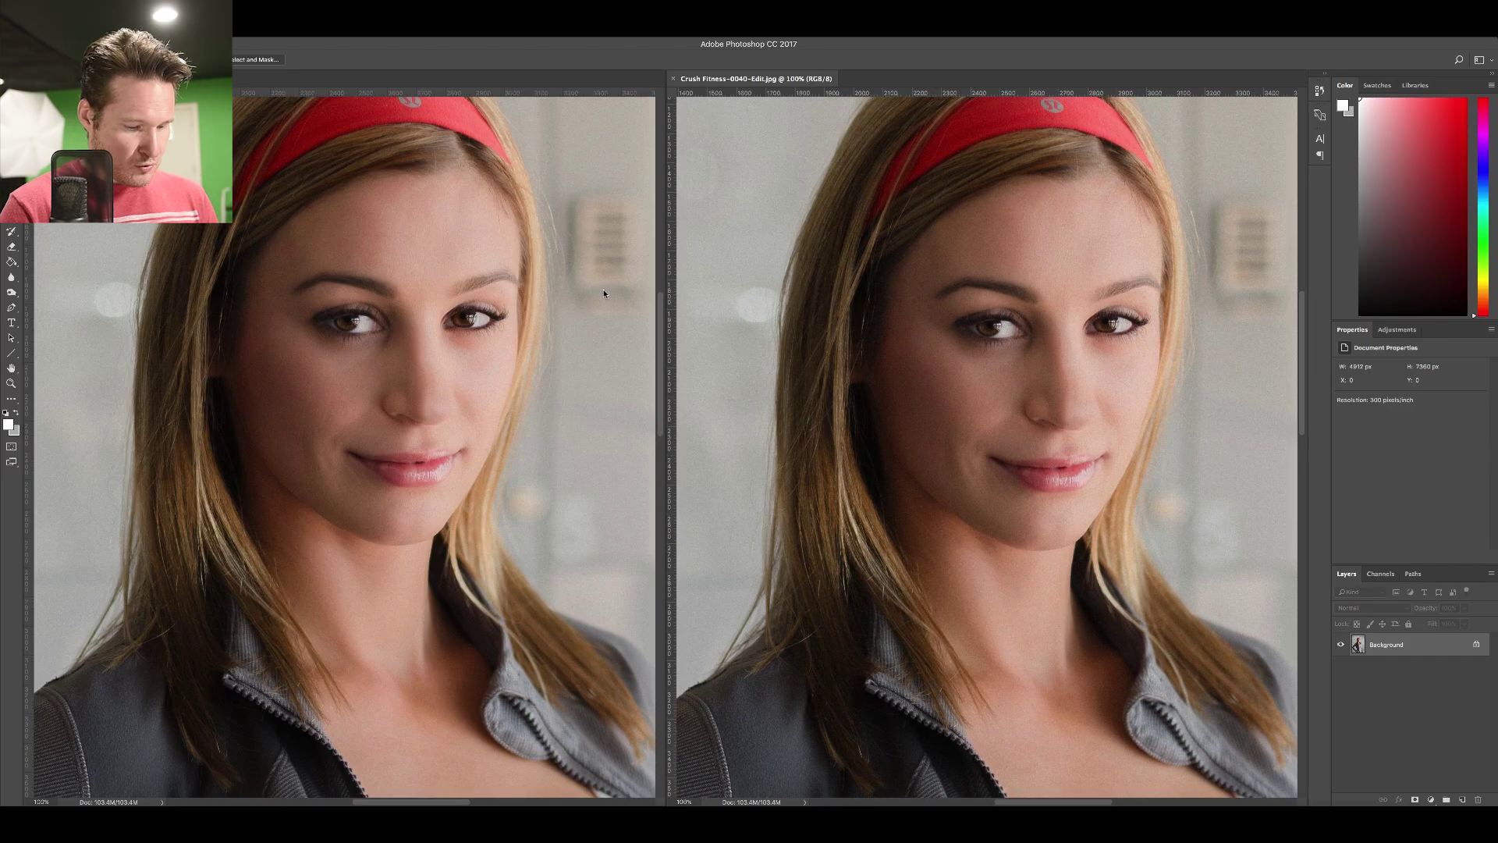
Zoom both exports to 300%, pan each to the eyes for comparison, then quit Photoshop.
{"action": "key", "text": "ctrl+plus"}
{"action": "key", "text": "ctrl+plus"}
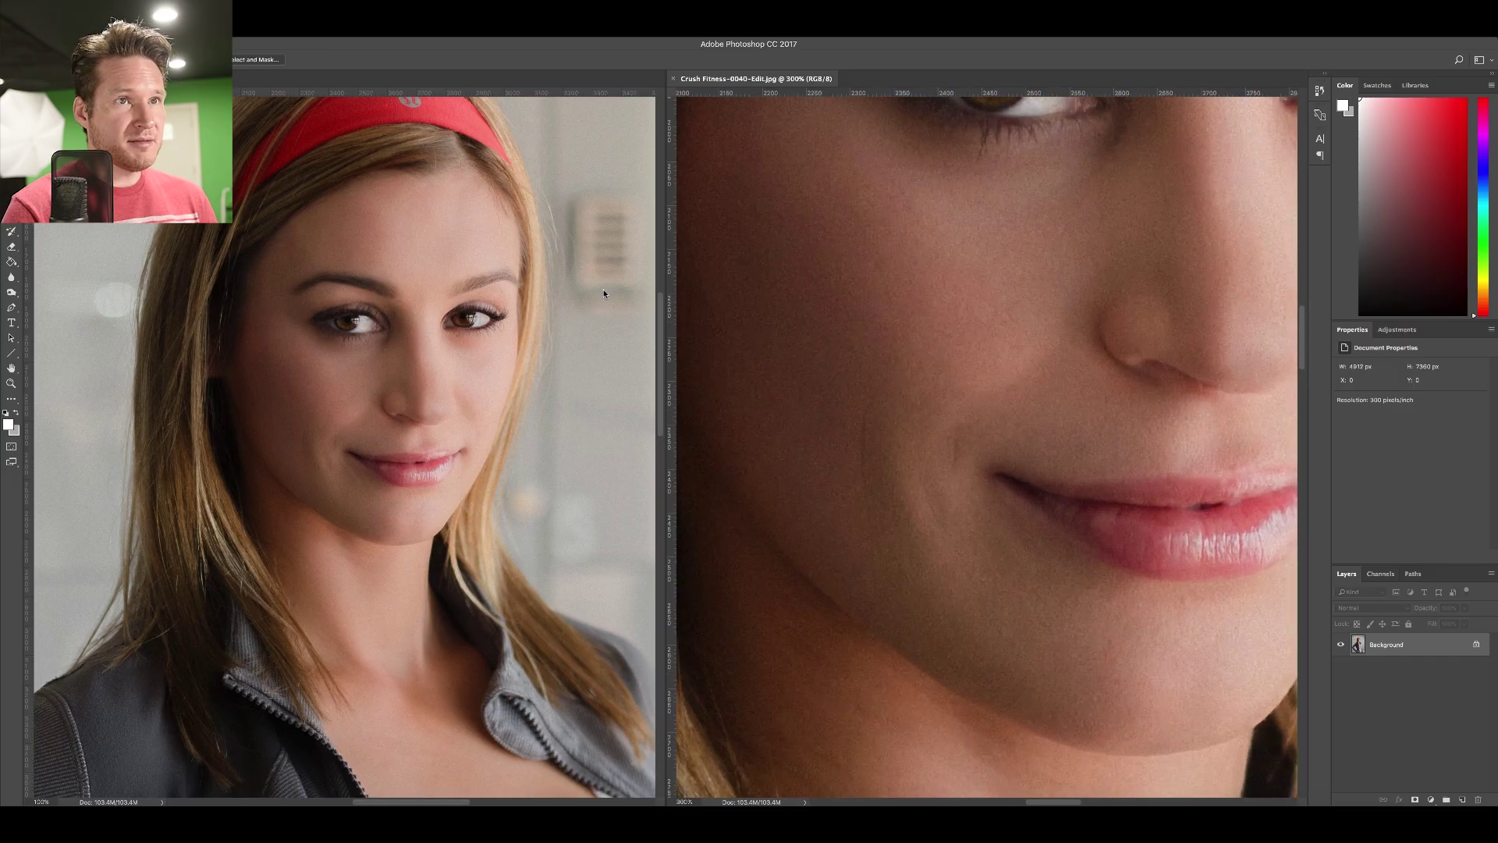
{"action": "left_click_drag", "start_coordinate": [952, 248], "coordinate": [846, 493]}
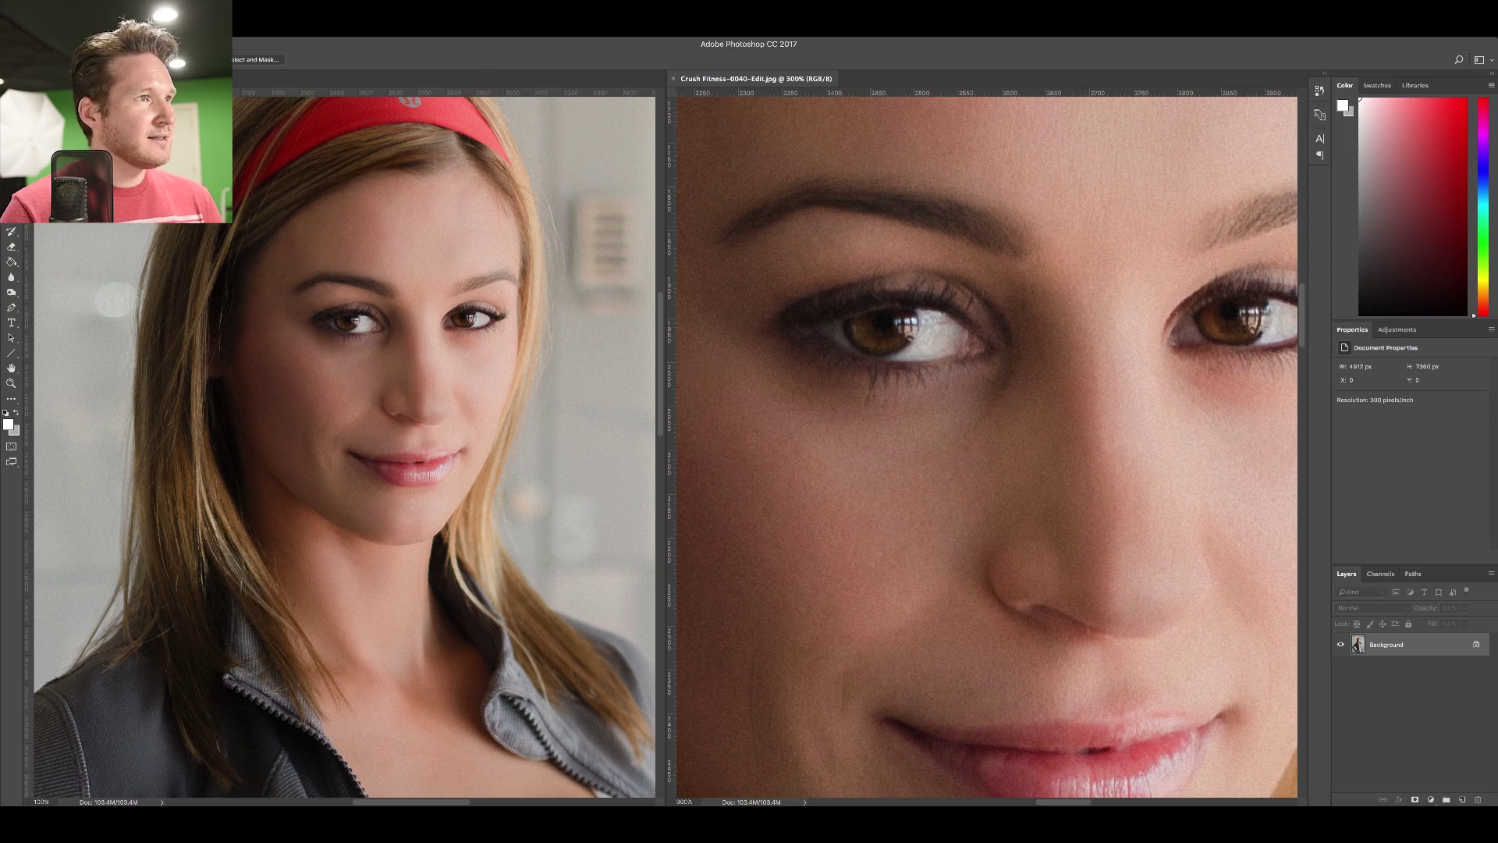
{"action": "left_click", "coordinate": [408, 201]}
{"action": "key", "text": "ctrl+plus"}
{"action": "key", "text": "ctrl+plus"}
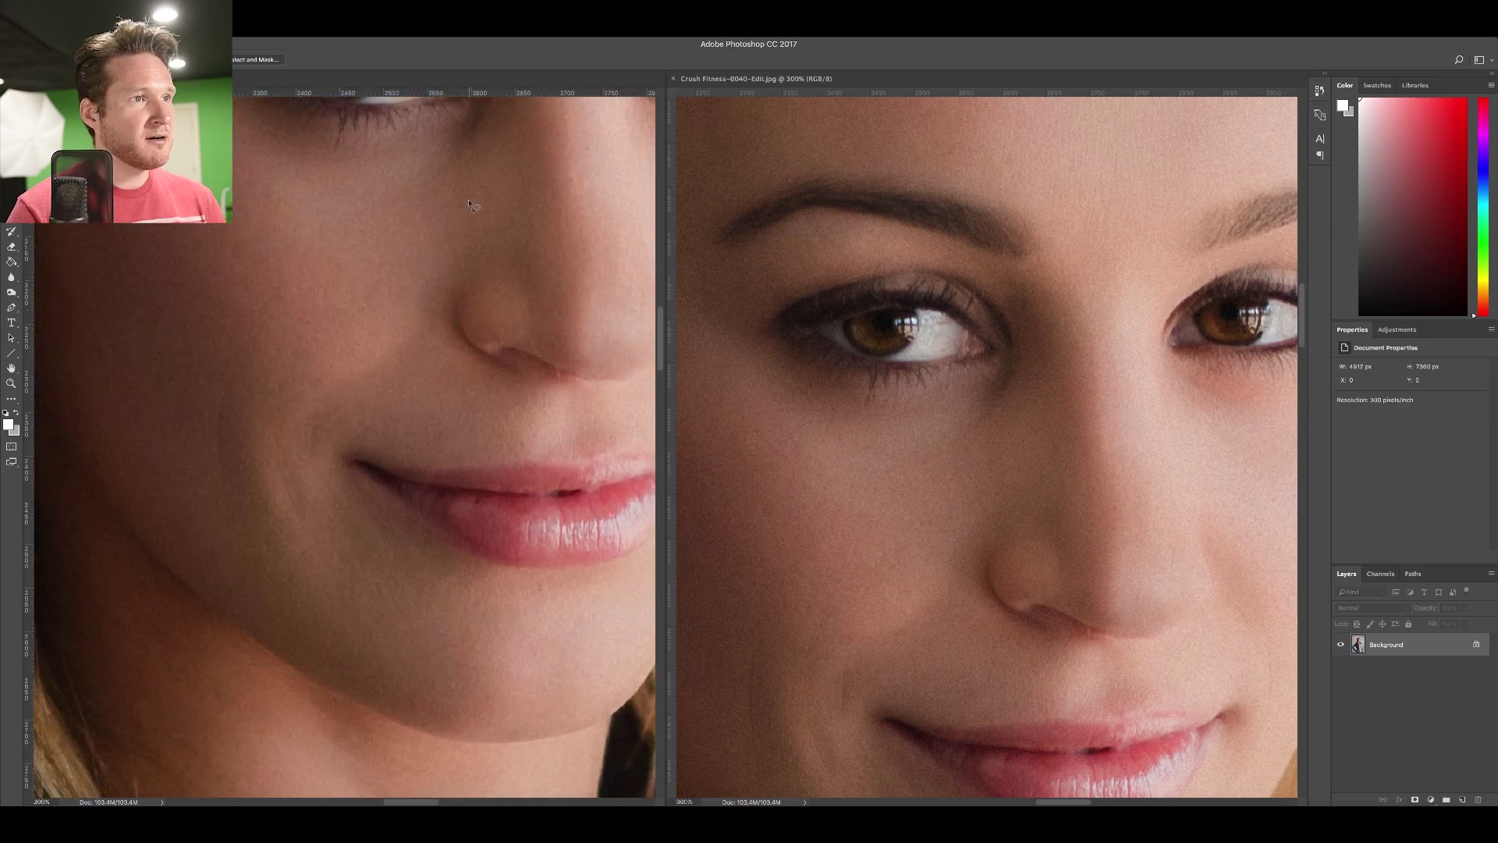
{"action": "left_click_drag", "start_coordinate": [465, 200], "coordinate": [290, 470]}
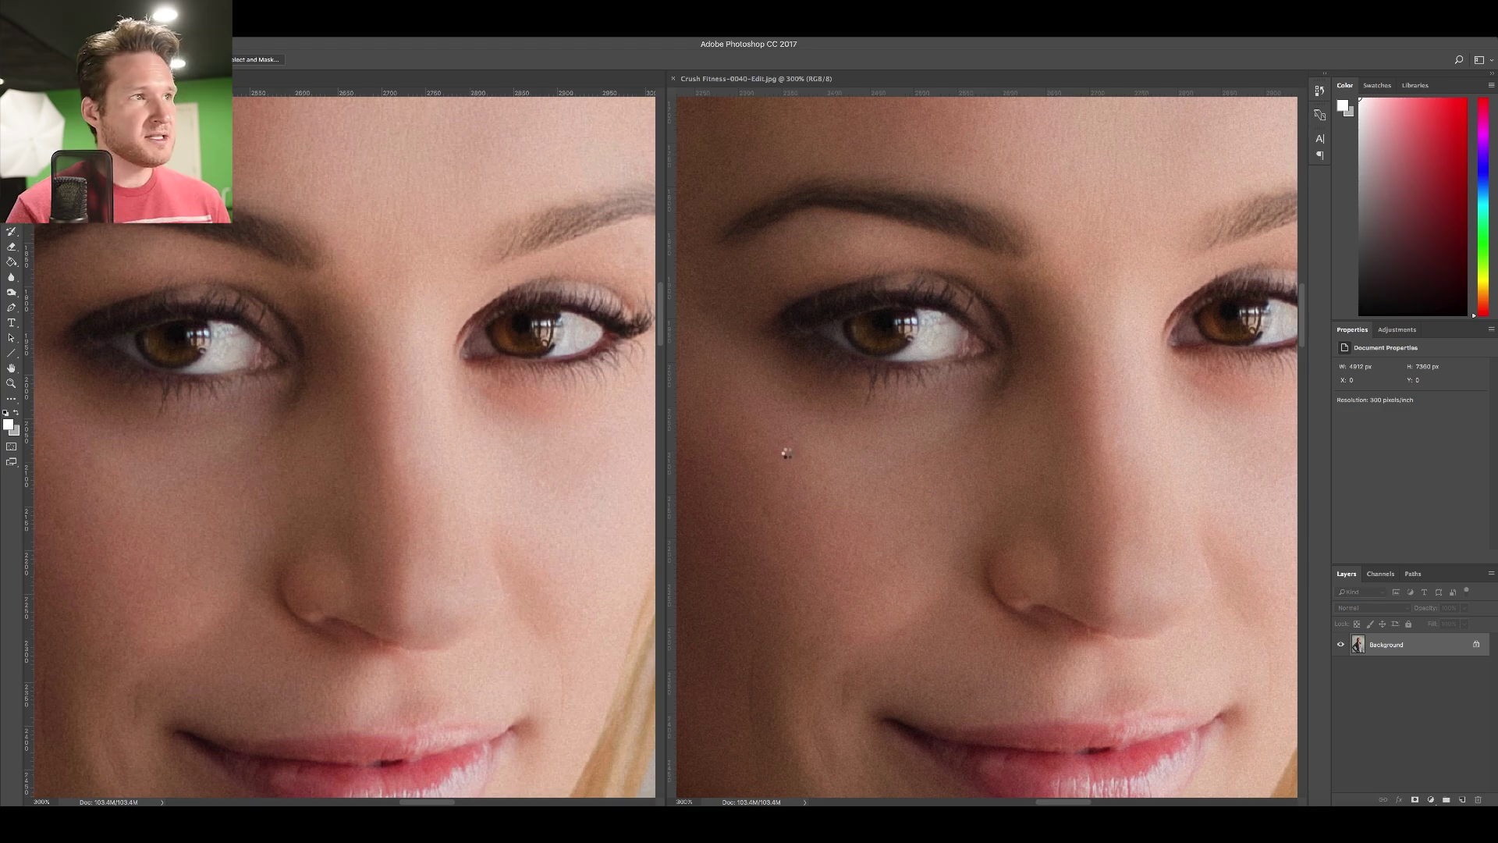
{"action": "key", "text": "super+h"}
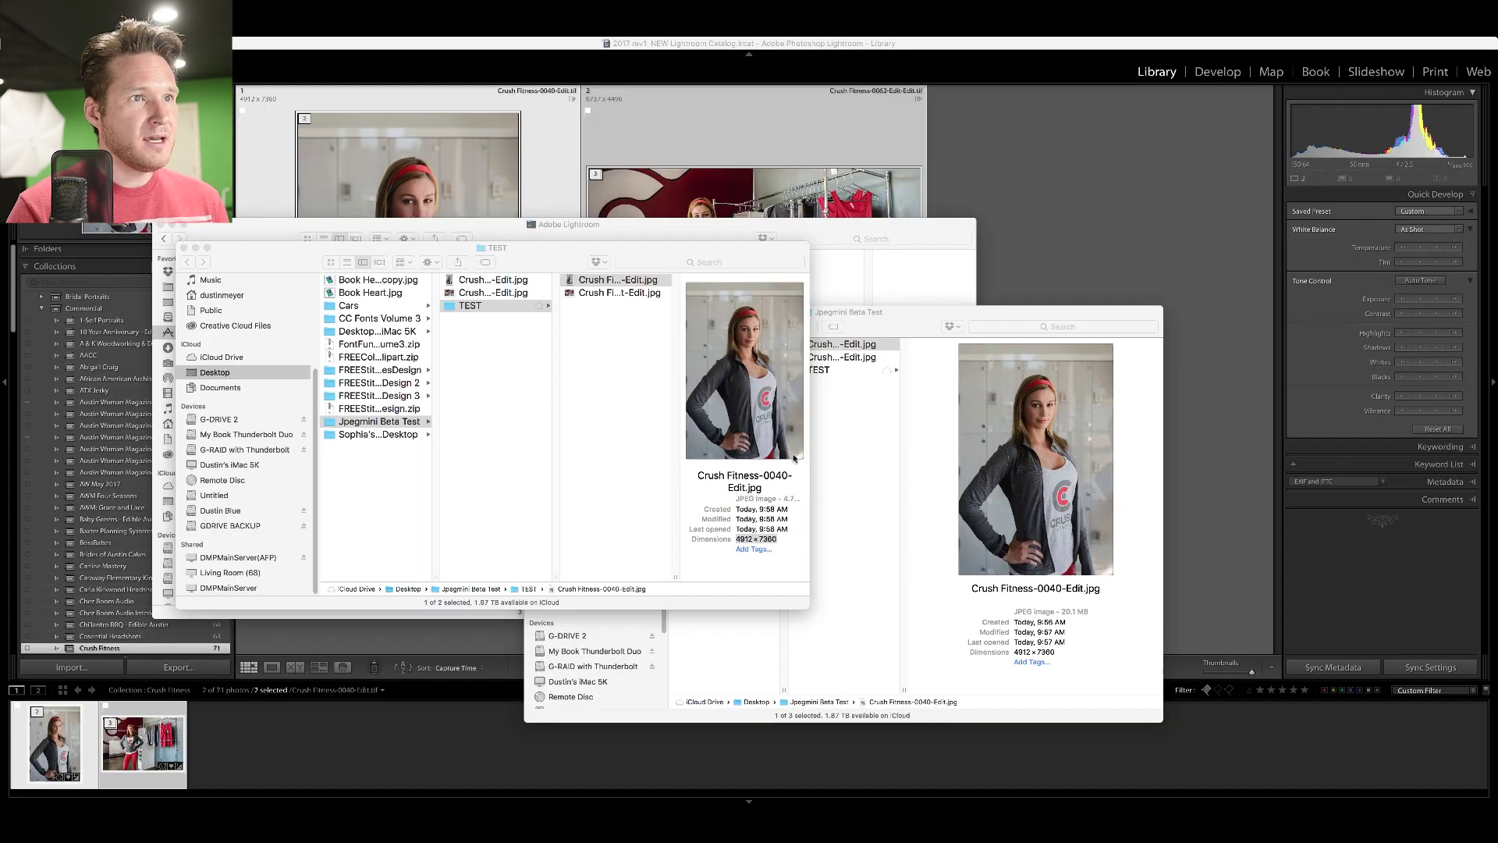
Launch JPEGmini Pro and place it beside the Jpegmini Beta Test folder window.
{"action": "left_click", "coordinate": [910, 321]}
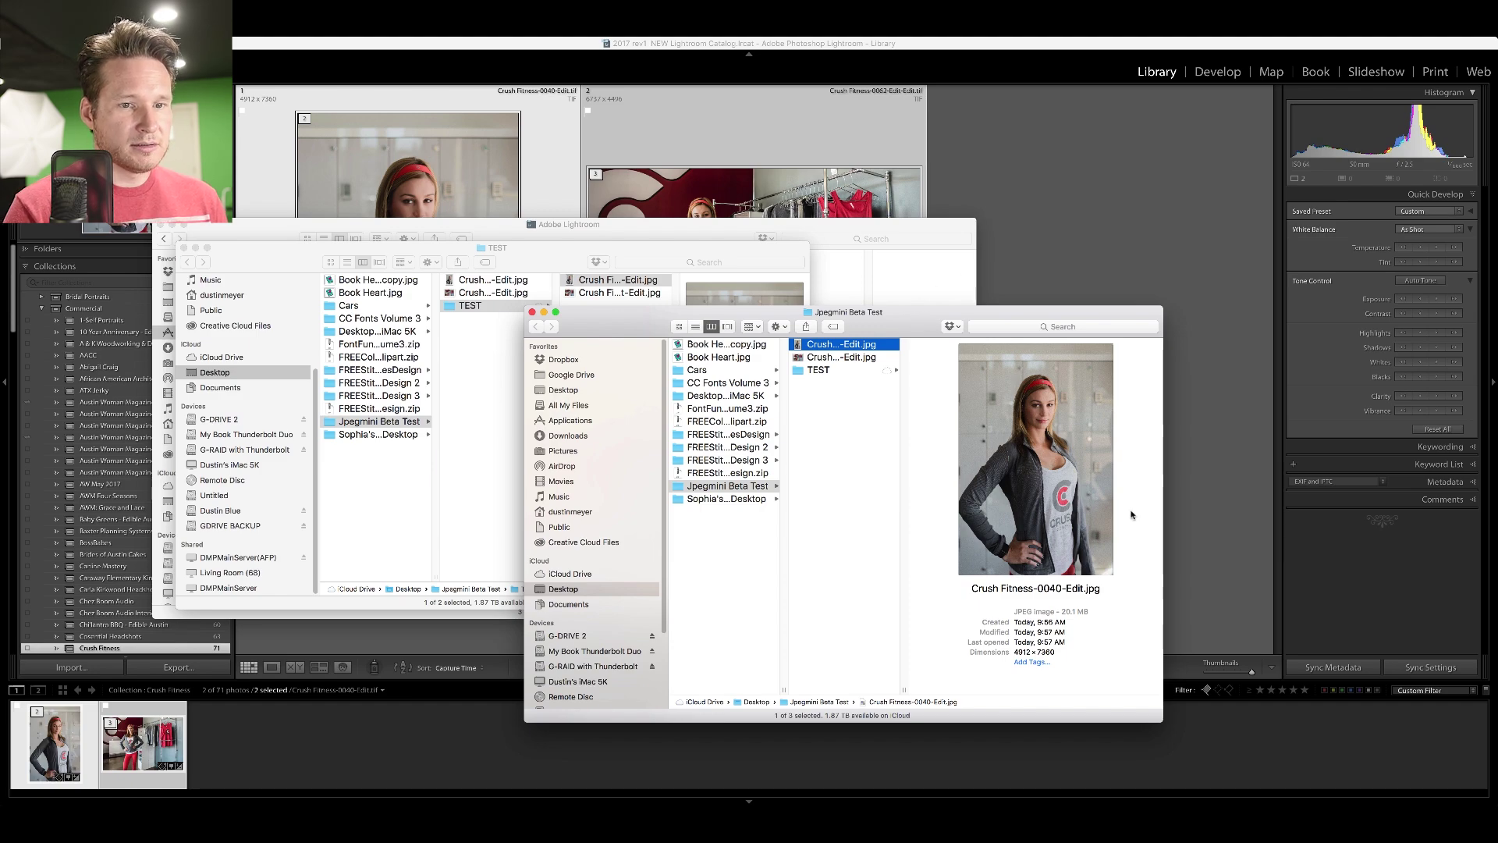
{"action": "left_click", "coordinate": [1299, 815]}
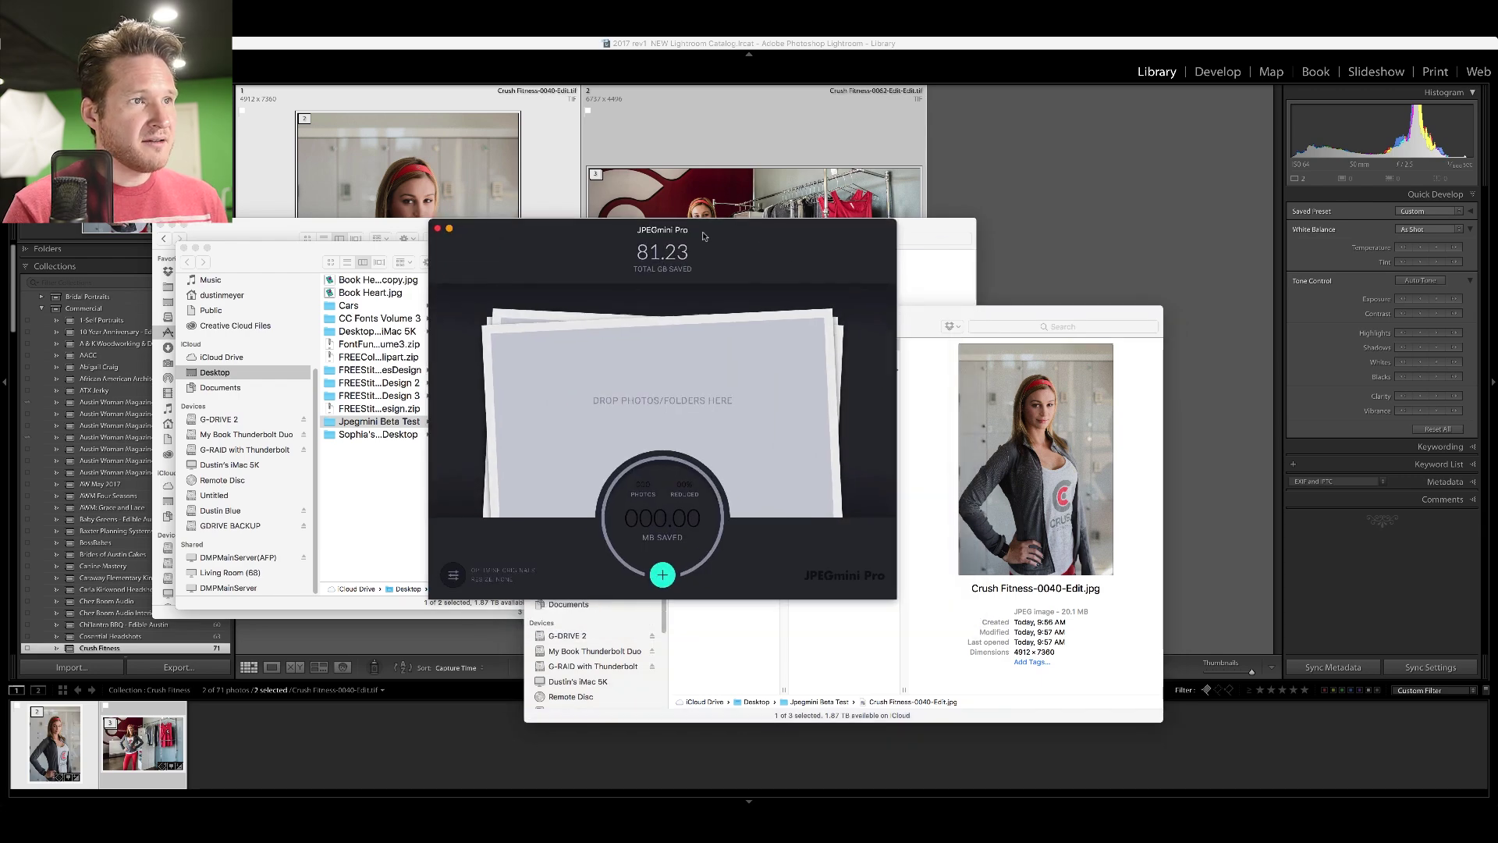
{"action": "left_click_drag", "start_coordinate": [665, 229], "coordinate": [485, 211]}
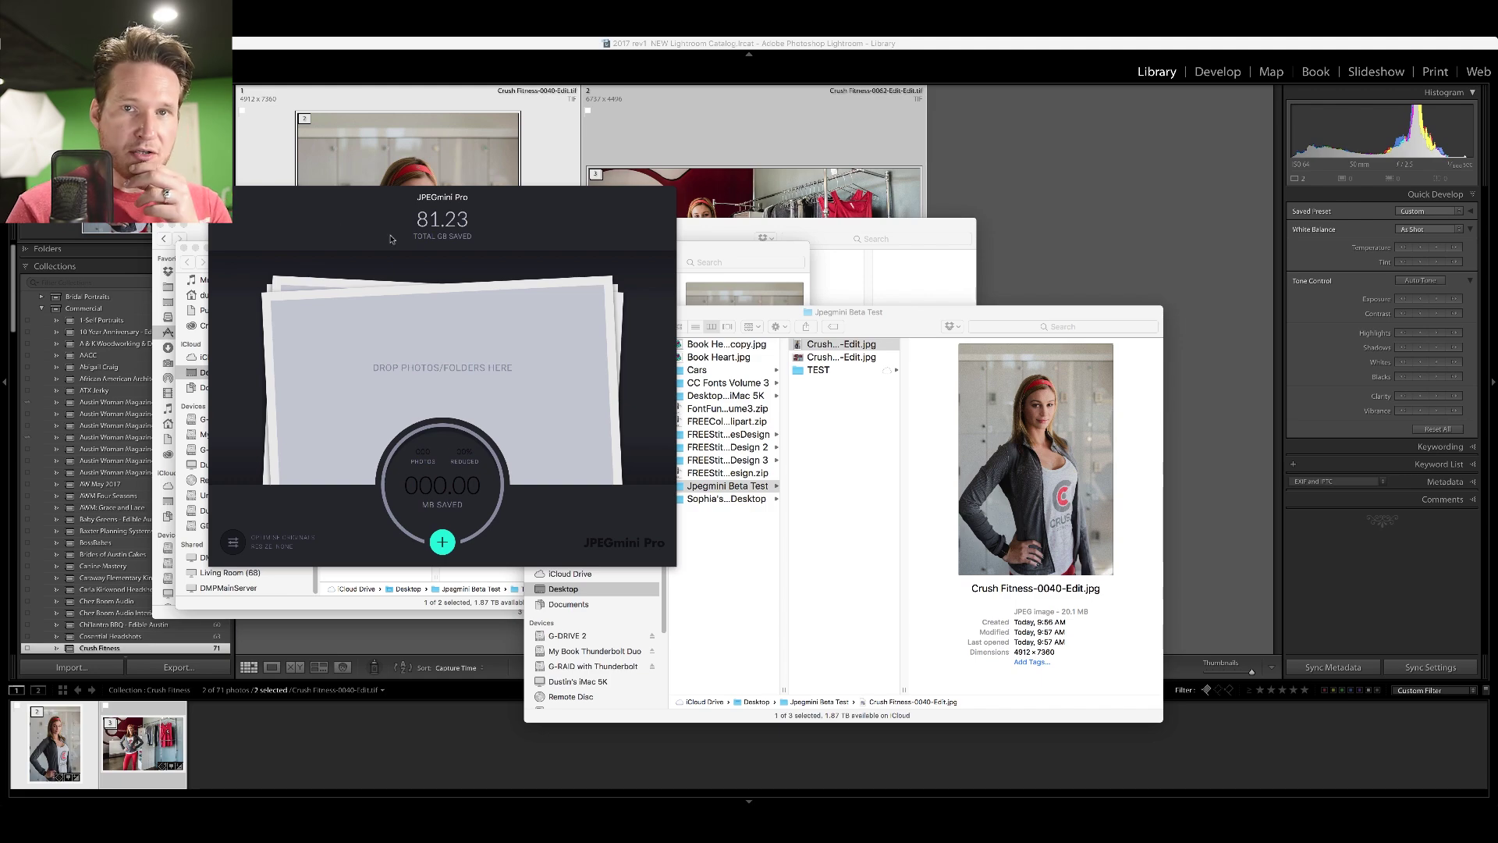
{"action": "left_click", "coordinate": [915, 312]}
{"action": "left_click_drag", "start_coordinate": [651, 321], "coordinate": [801, 219]}
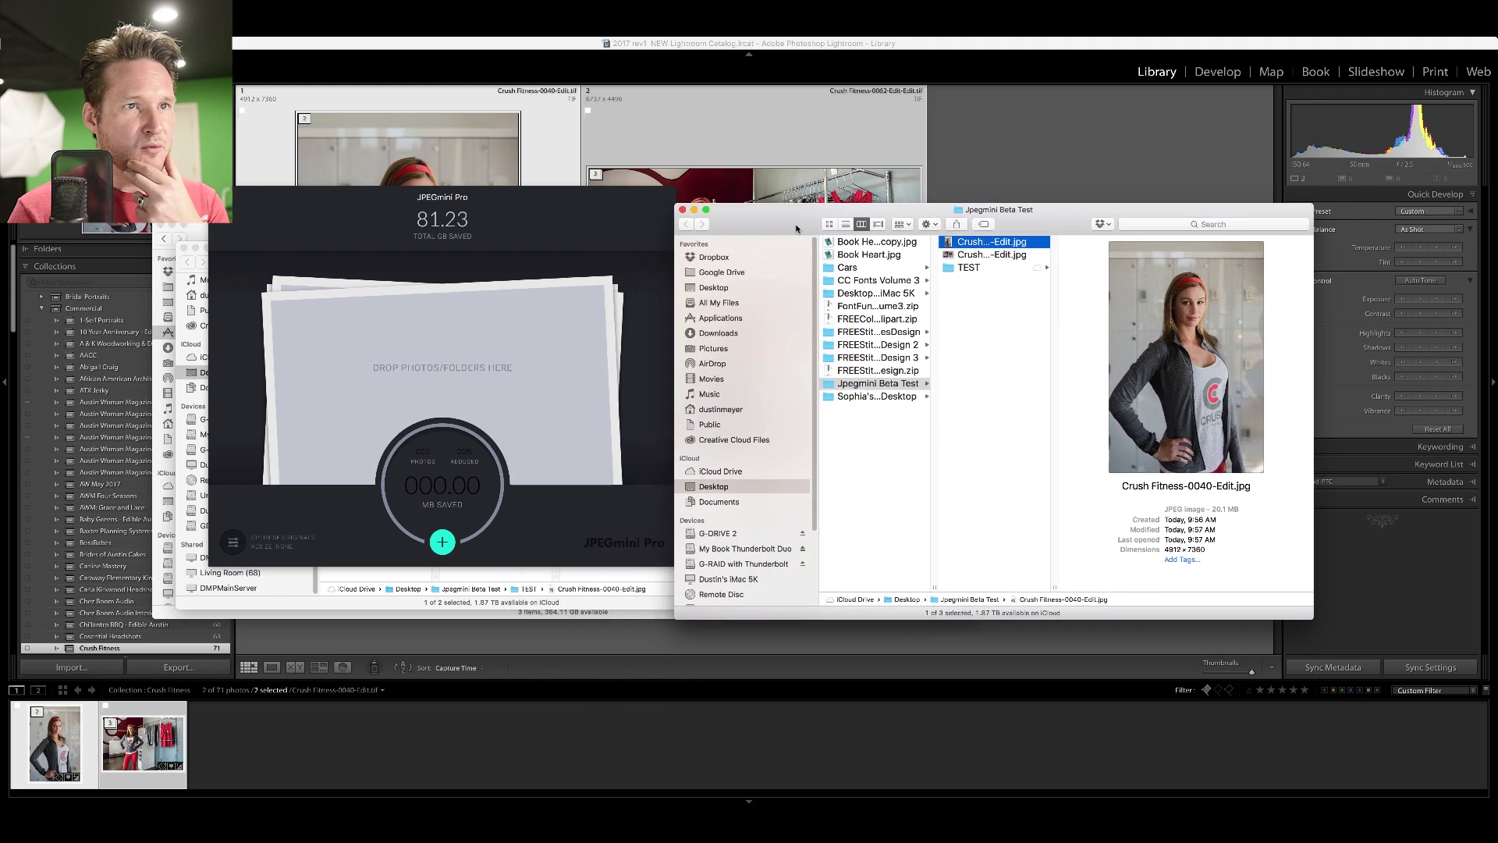
Drop both Crush Fitness JPEGs onto JPEGmini Pro, saving 24.47 MB (69% reduction).
{"action": "left_click", "coordinate": [947, 256]}
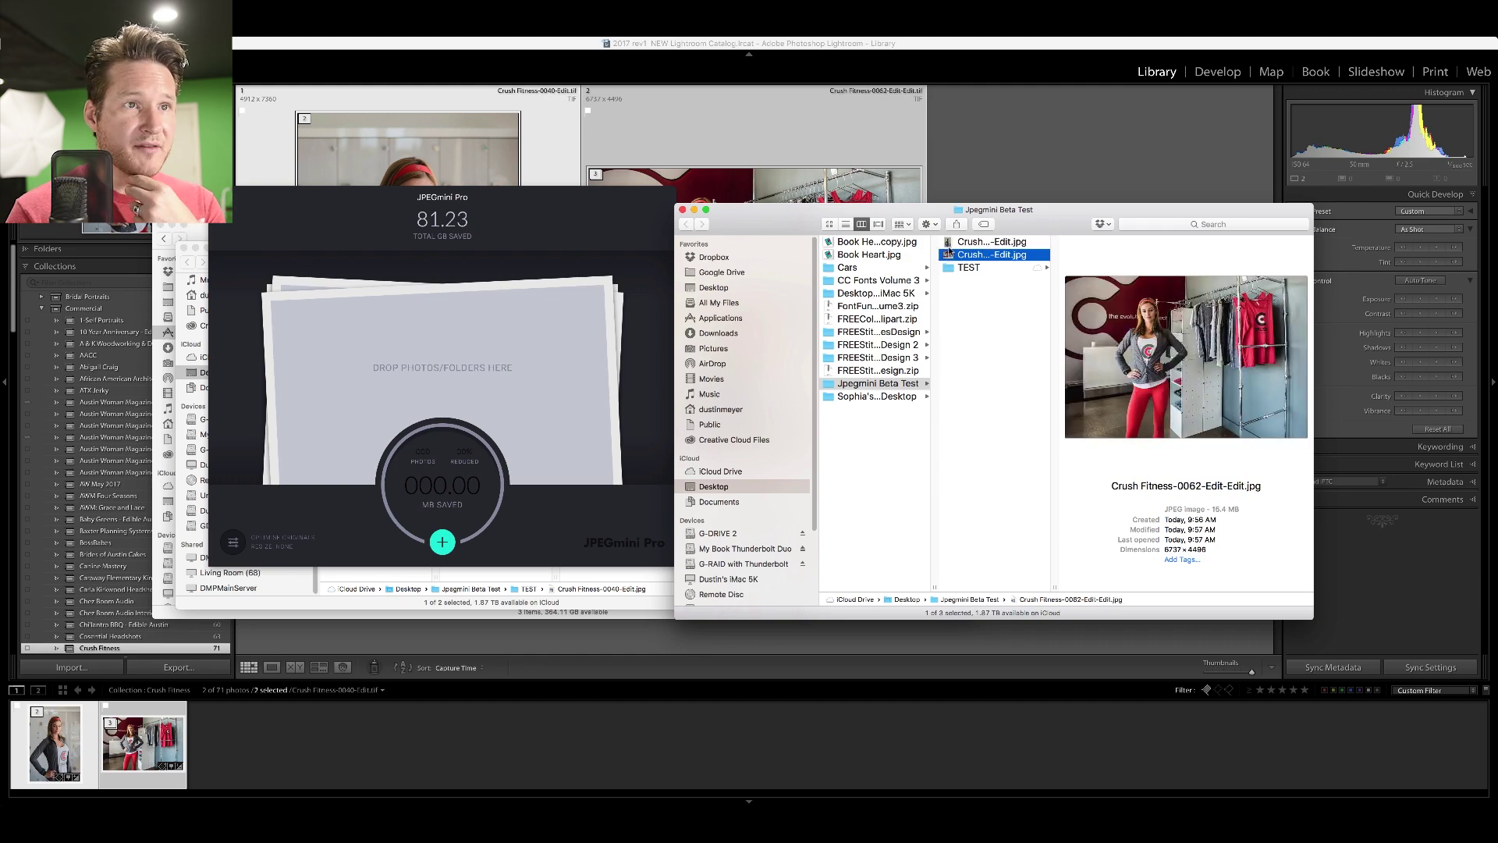
{"action": "left_click", "coordinate": [950, 244]}
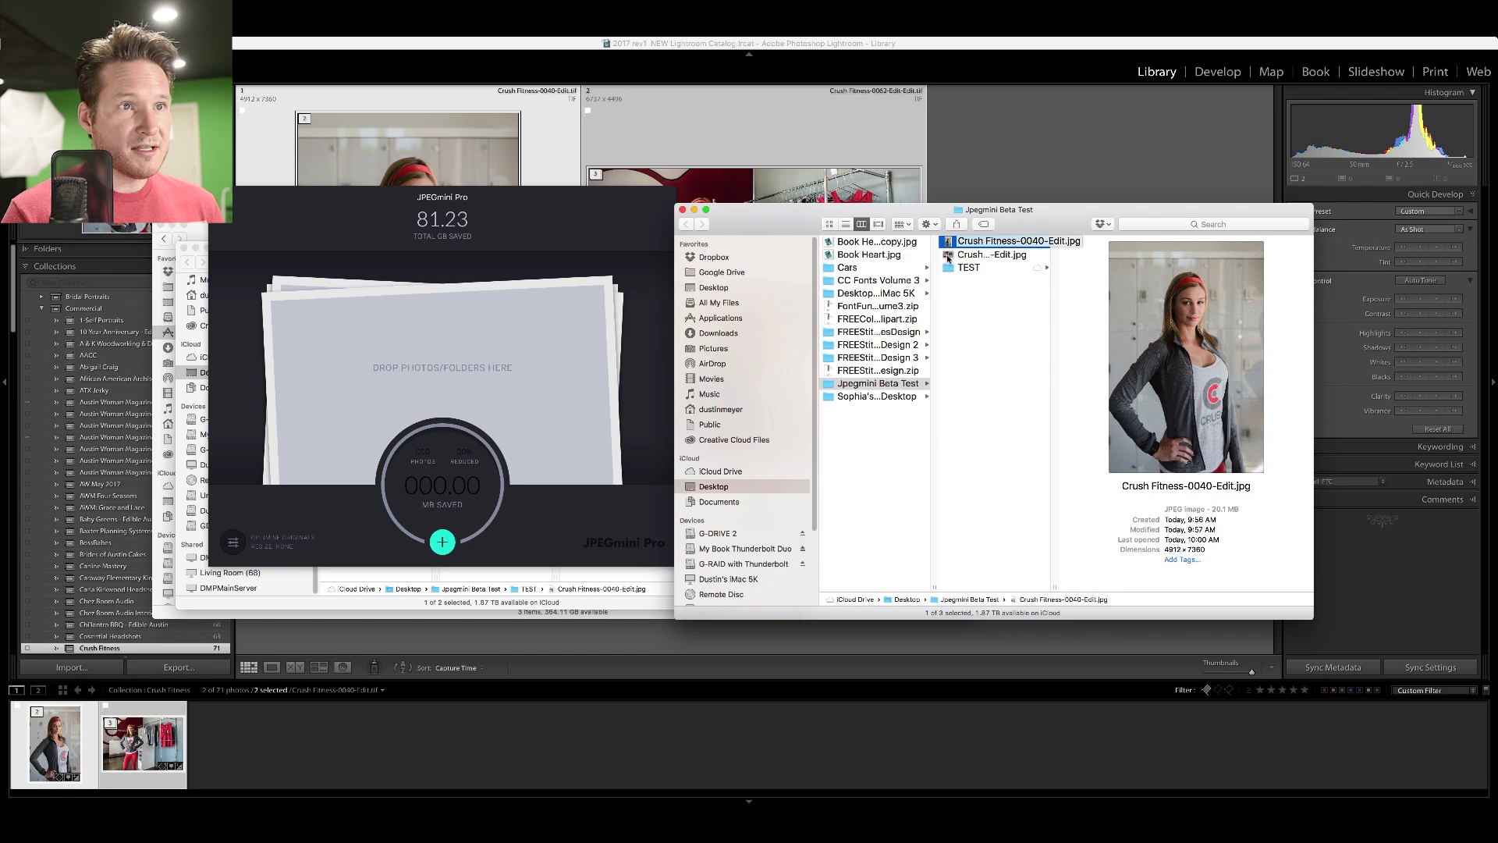
{"action": "left_click", "coordinate": [948, 256], "text": "shift"}
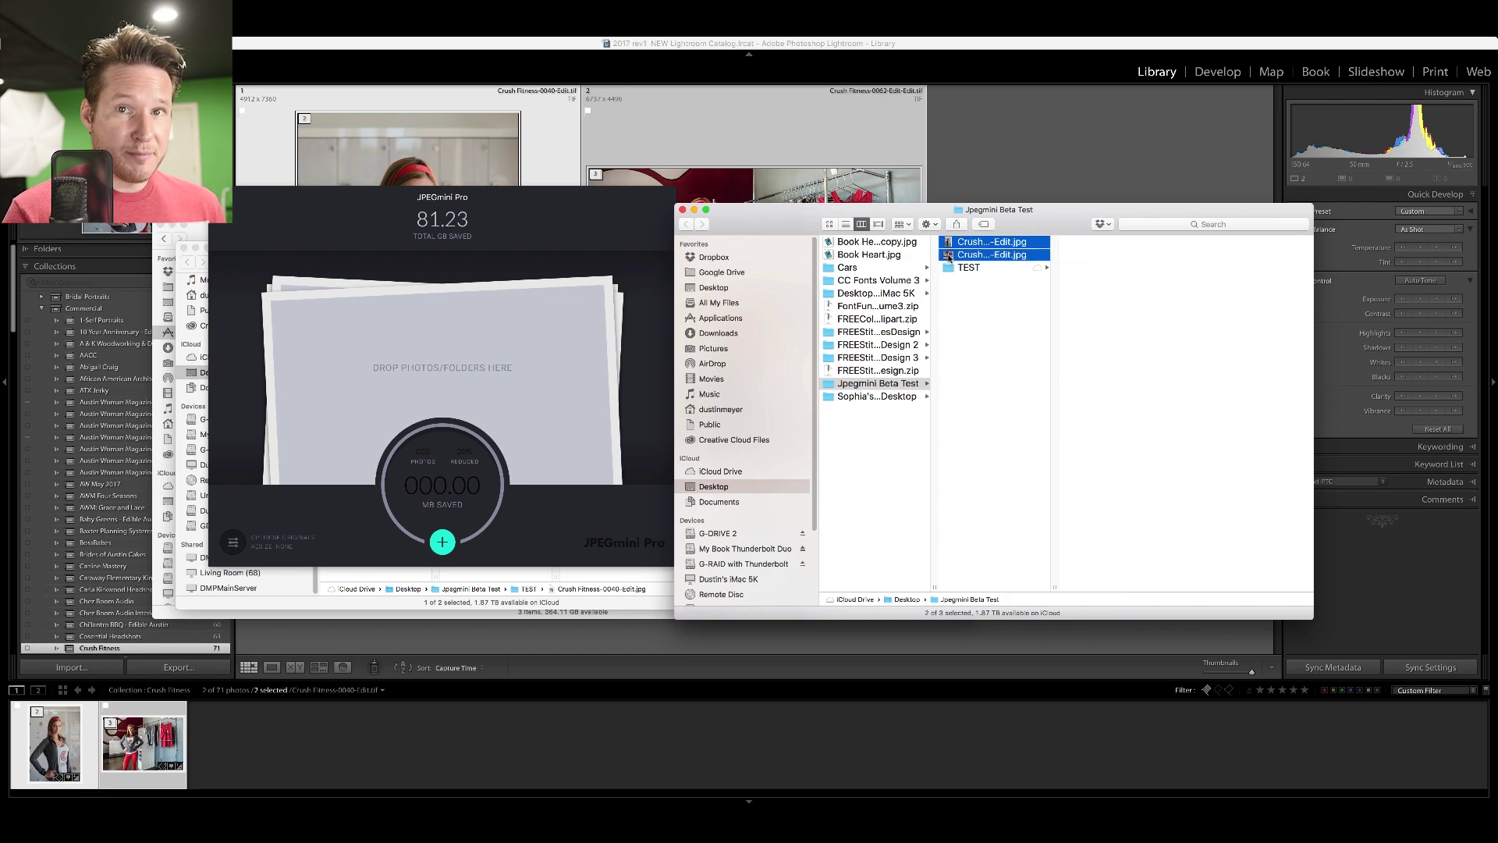
{"action": "left_click_drag", "start_coordinate": [949, 258], "coordinate": [482, 348]}
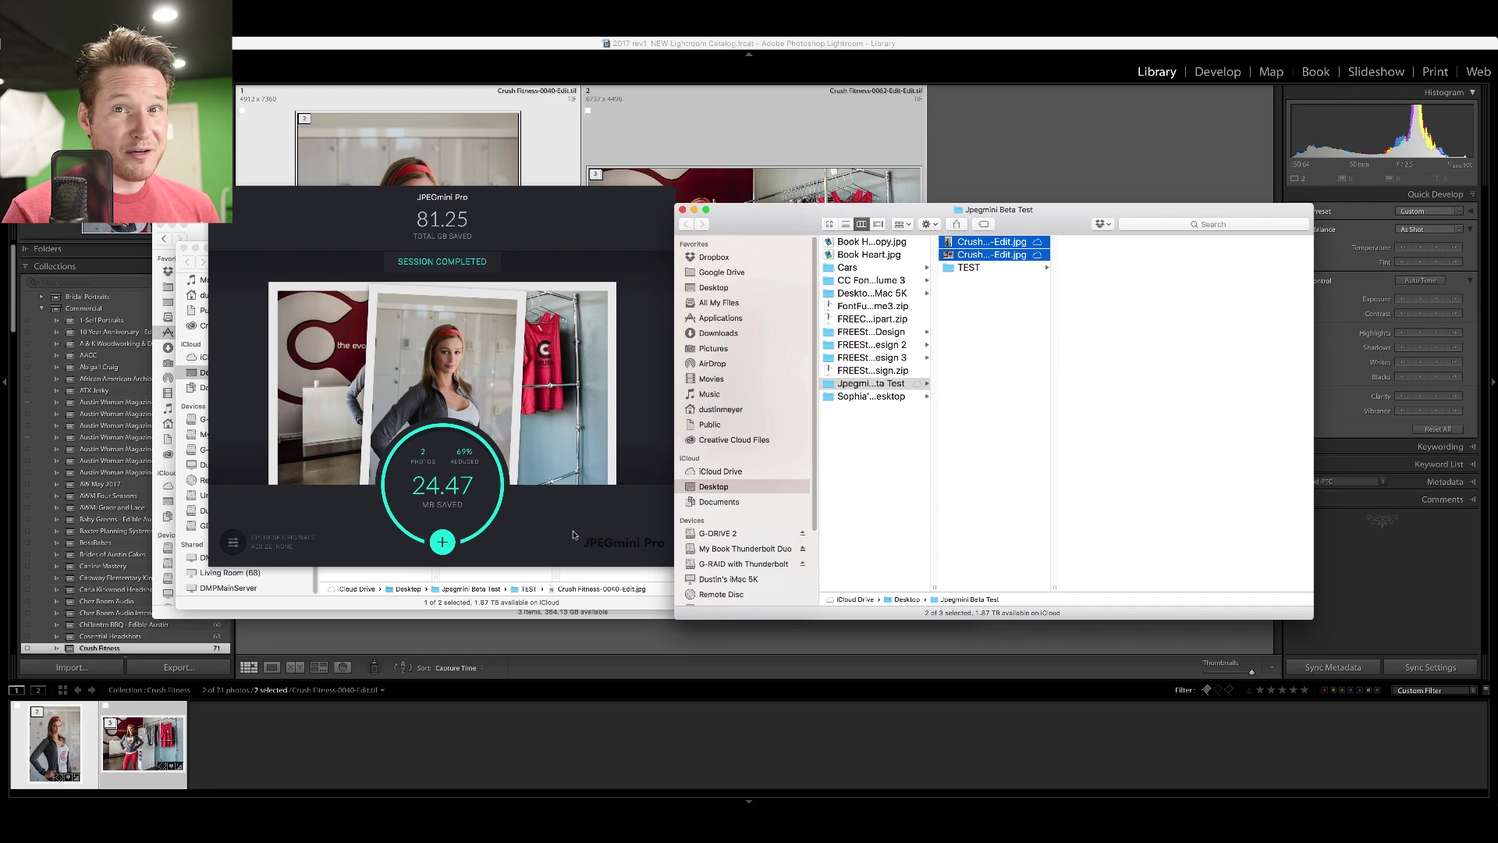
Dismiss the add-photos chooser in JPEGmini Pro and bring up its Optimization preferences.
{"action": "left_click", "coordinate": [443, 544]}
{"action": "left_click", "coordinate": [443, 544]}
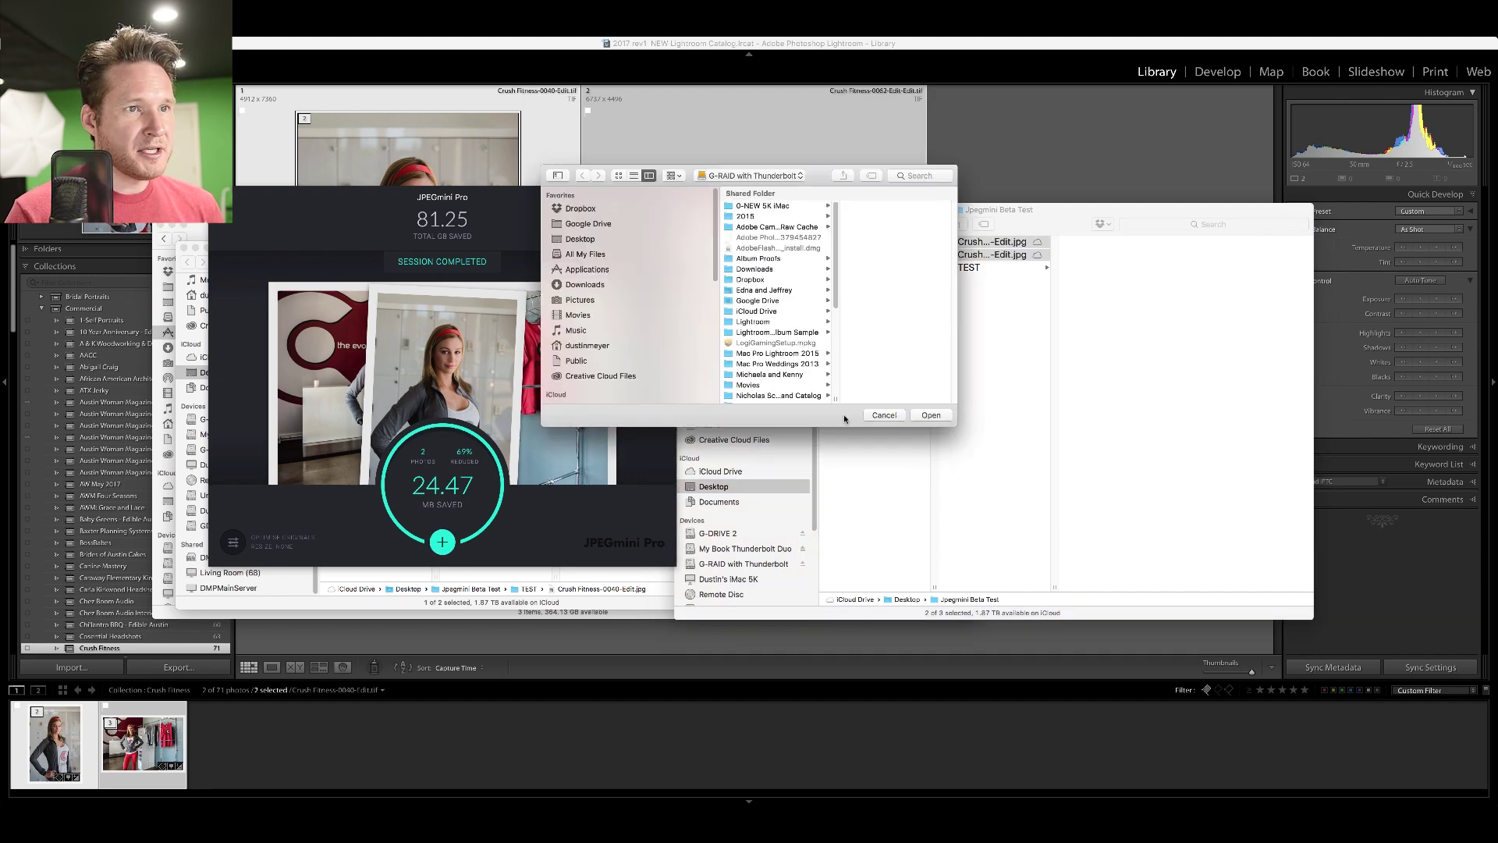
{"action": "left_click", "coordinate": [886, 414]}
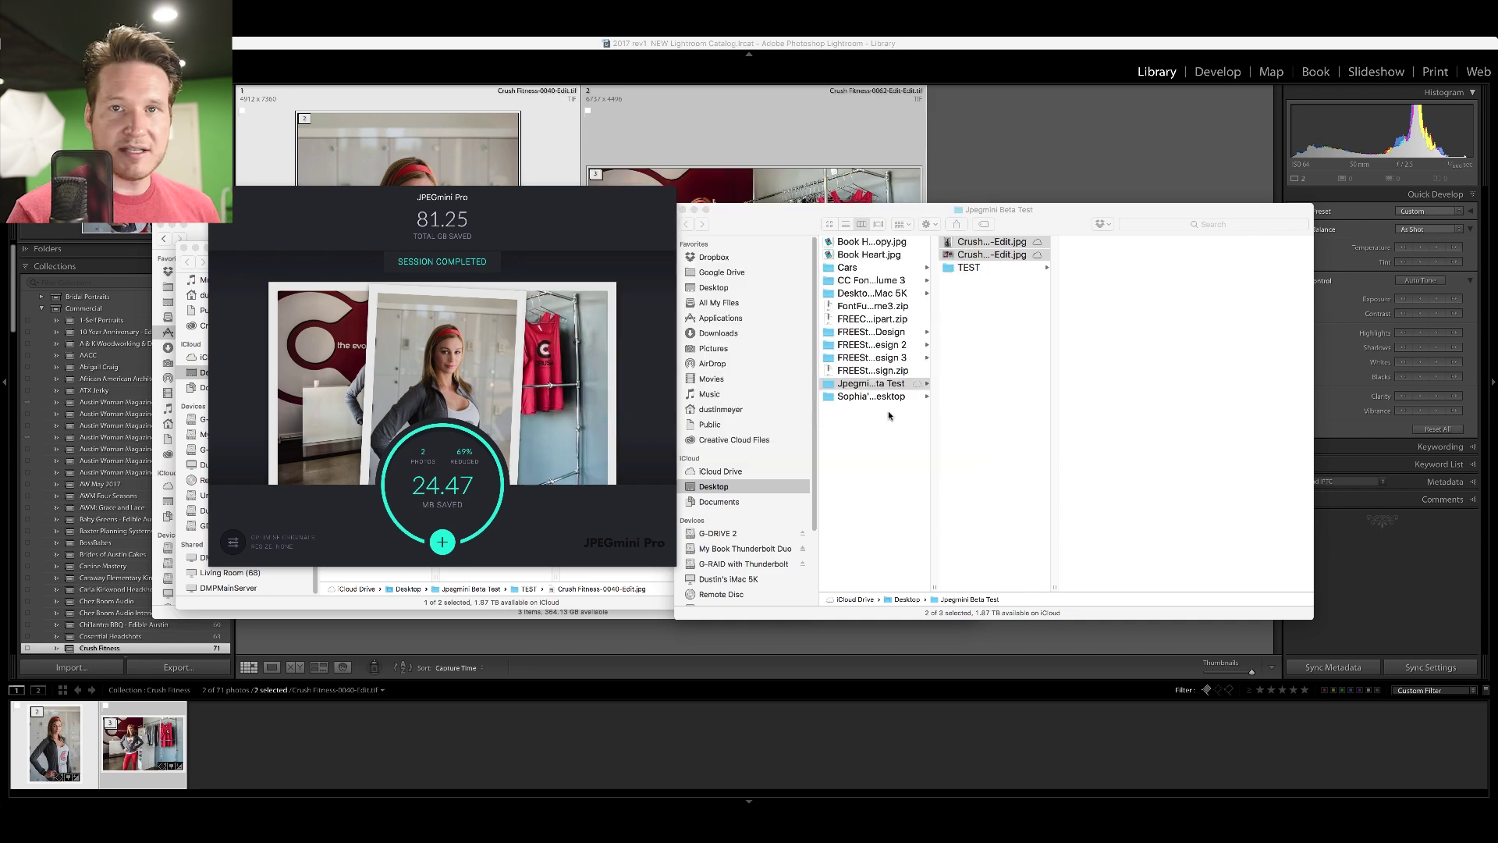
{"action": "left_click", "coordinate": [234, 543]}
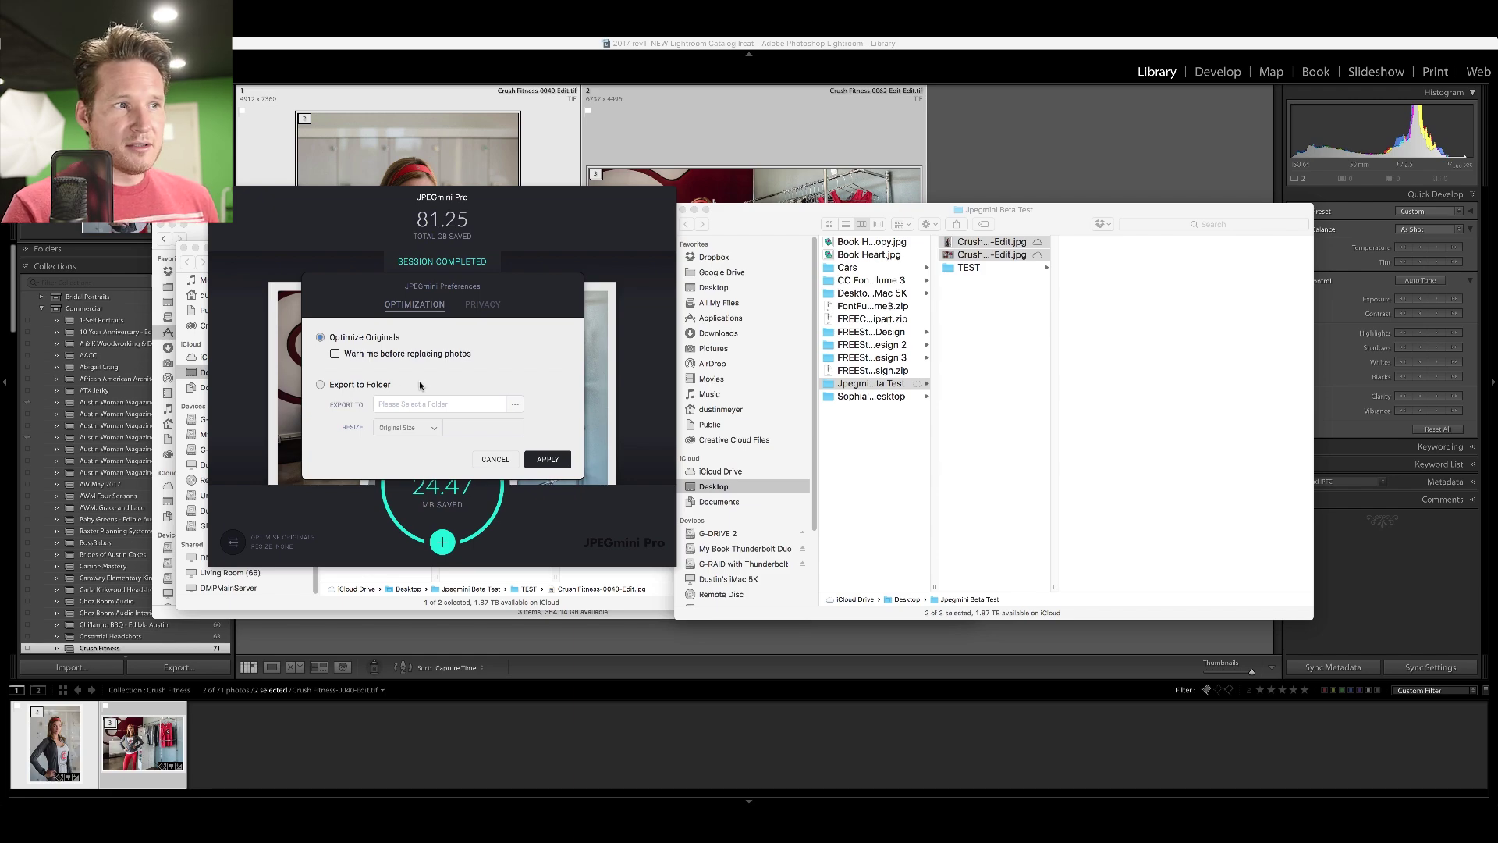
Keep Optimize Originals at Original Size and turn off usage-information sharing in Preferences.
{"action": "left_click", "coordinate": [322, 384]}
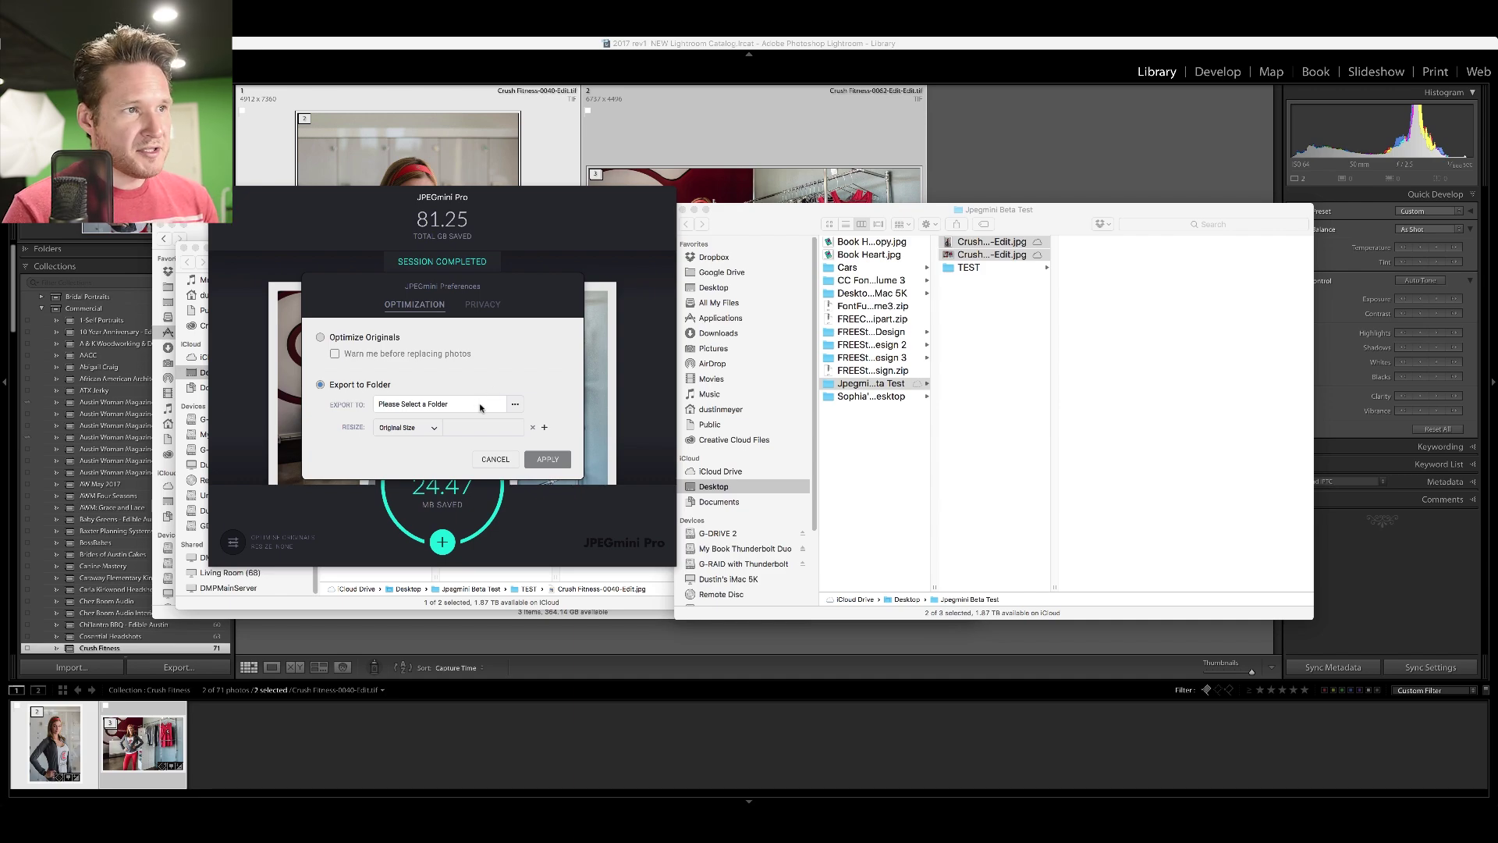
{"action": "left_click", "coordinate": [434, 429]}
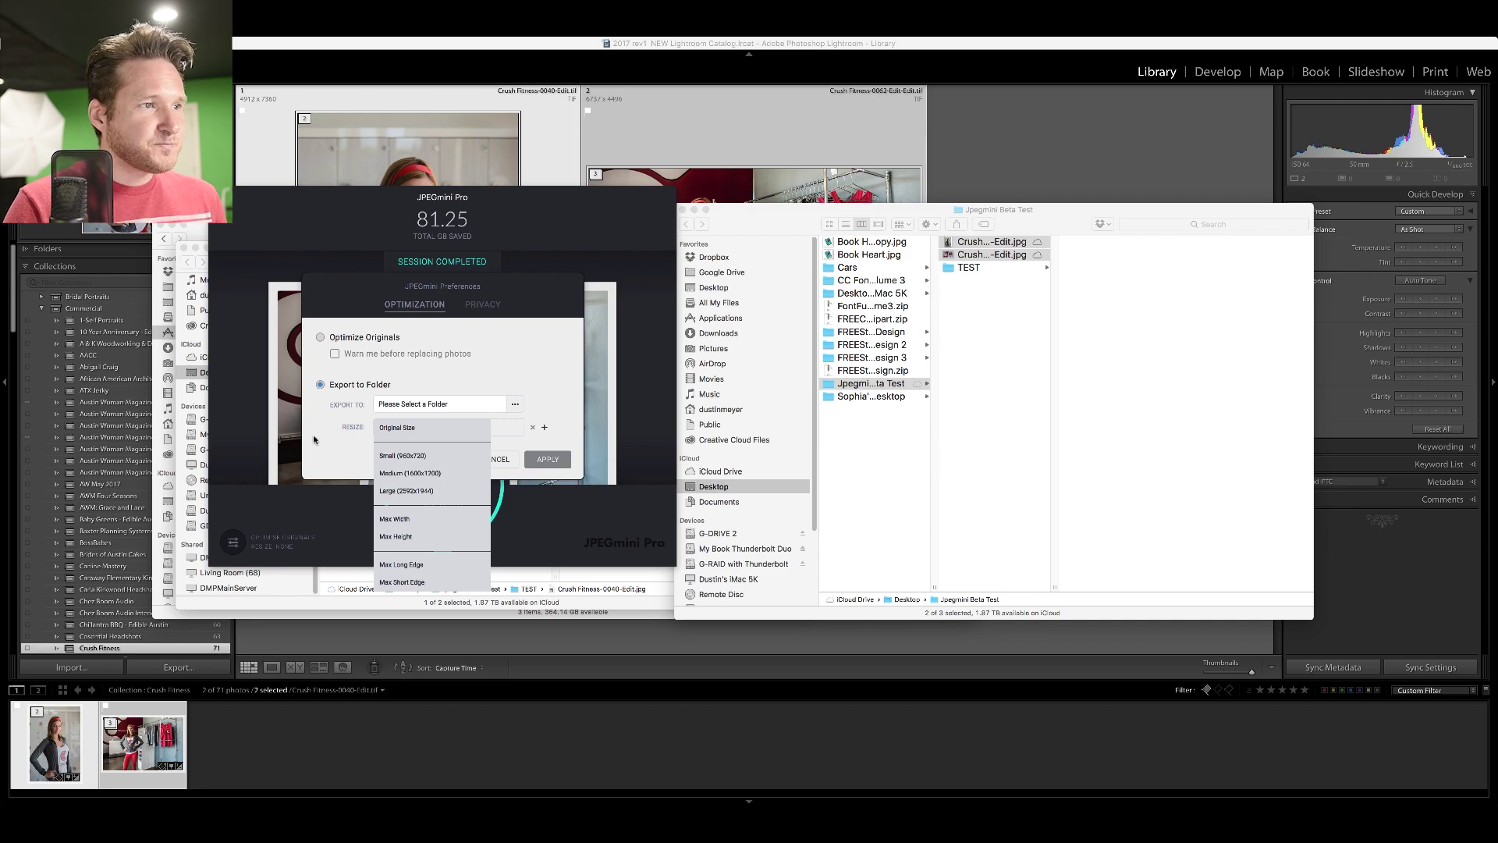
{"action": "left_click", "coordinate": [397, 427]}
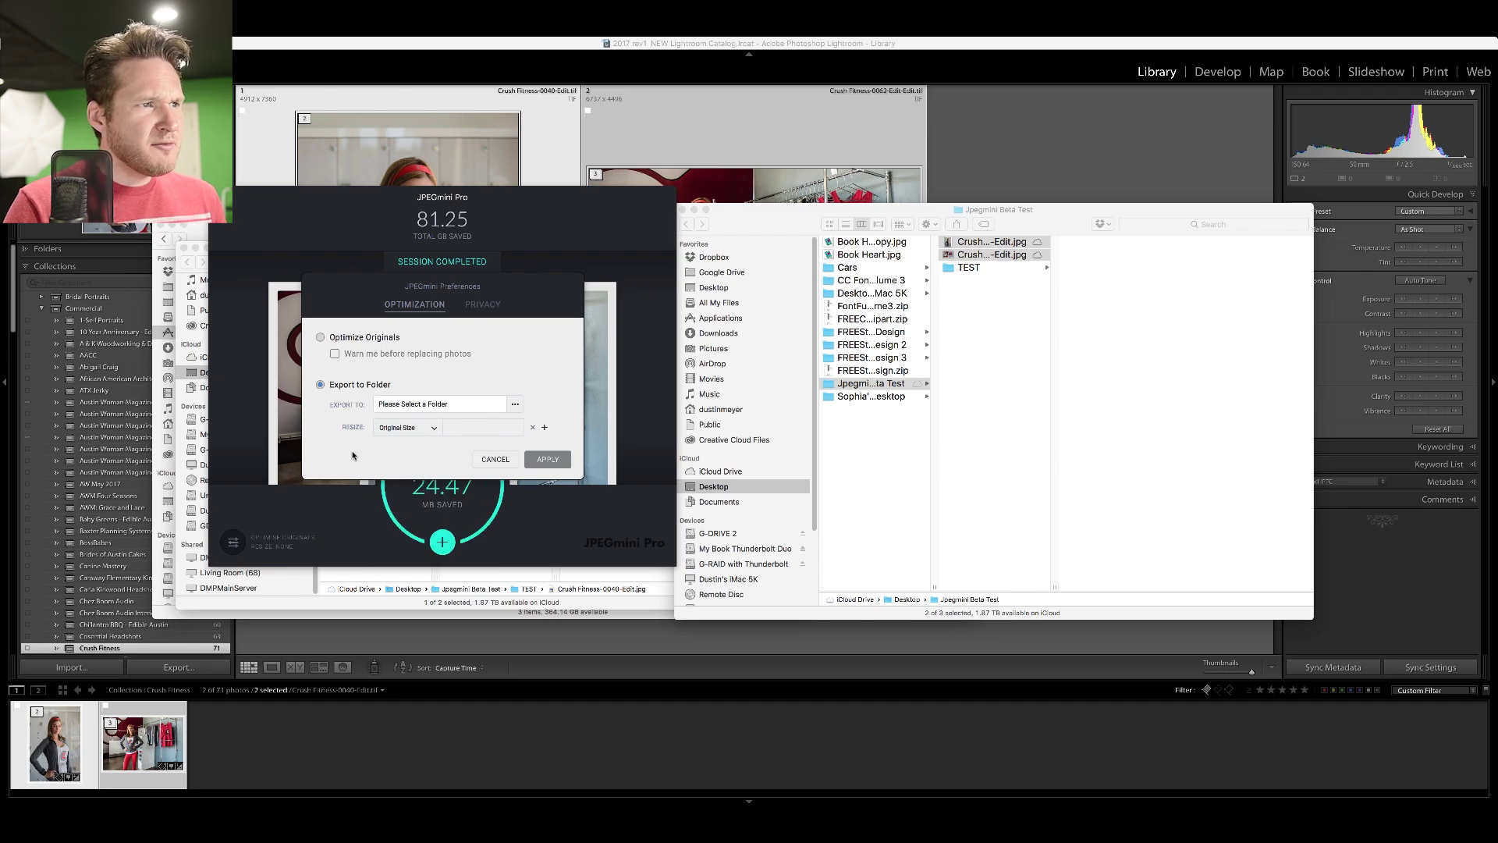
{"action": "left_click", "coordinate": [320, 337]}
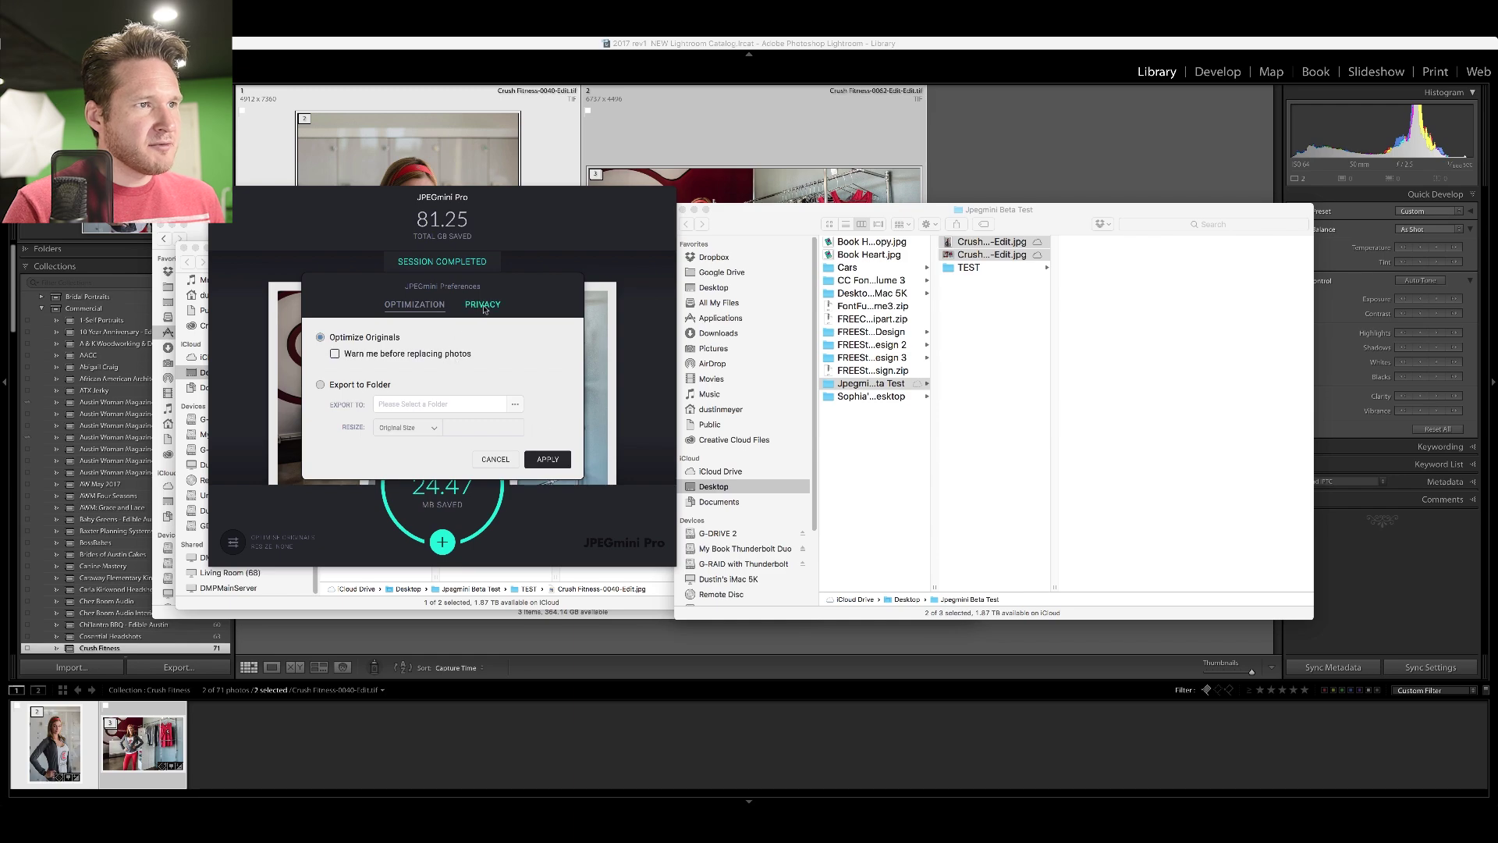
{"action": "left_click", "coordinate": [483, 304]}
{"action": "left_click", "coordinate": [519, 349]}
{"action": "left_click", "coordinate": [547, 459]}
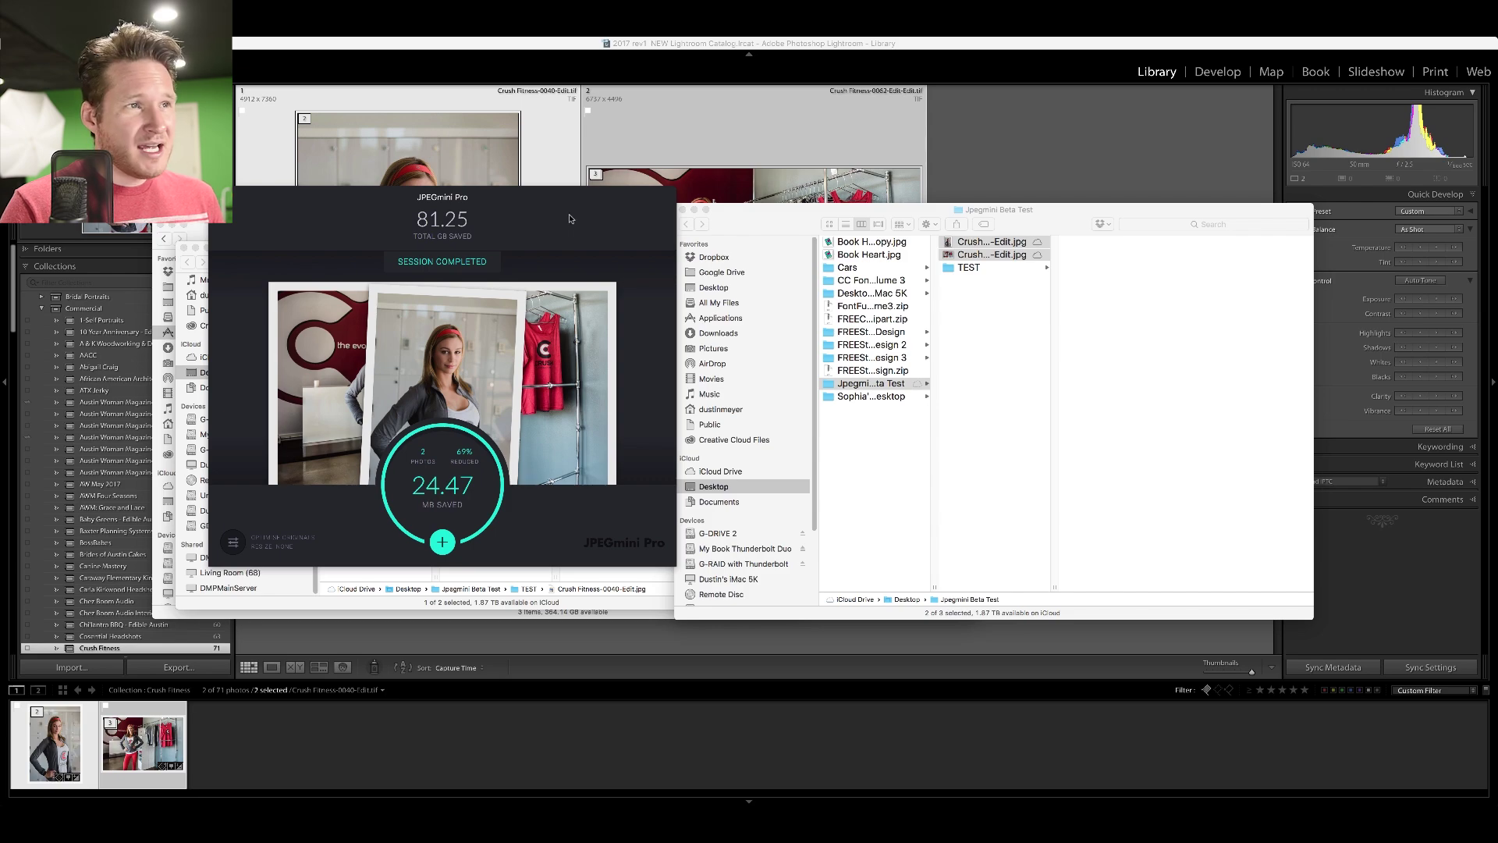
Clear away the Finder windows and center JPEGmini Pro over Lightroom's Library.
{"action": "left_click", "coordinate": [694, 209]}
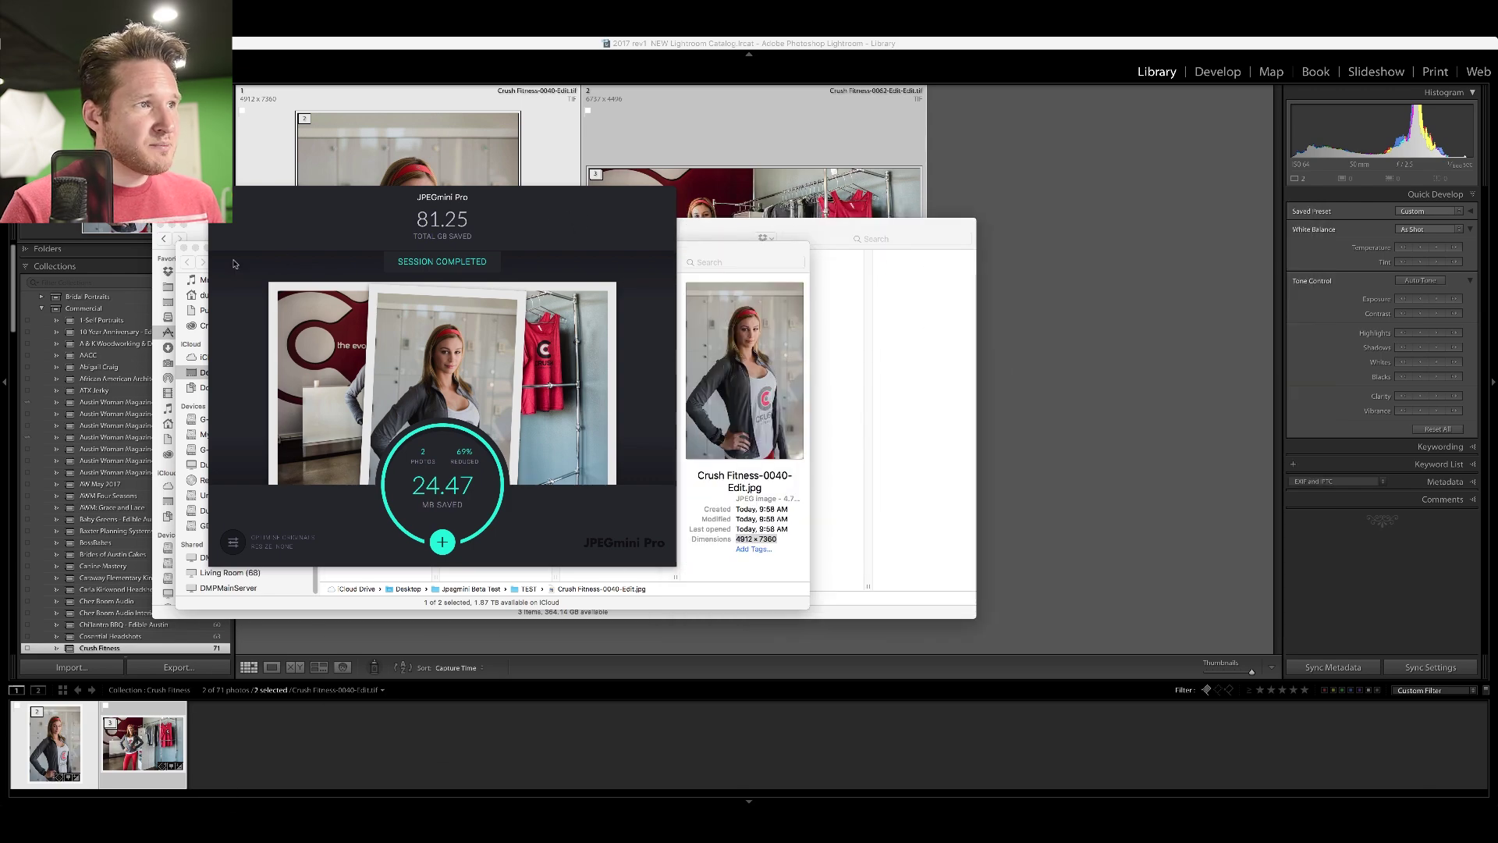
{"action": "left_click", "coordinate": [193, 248]}
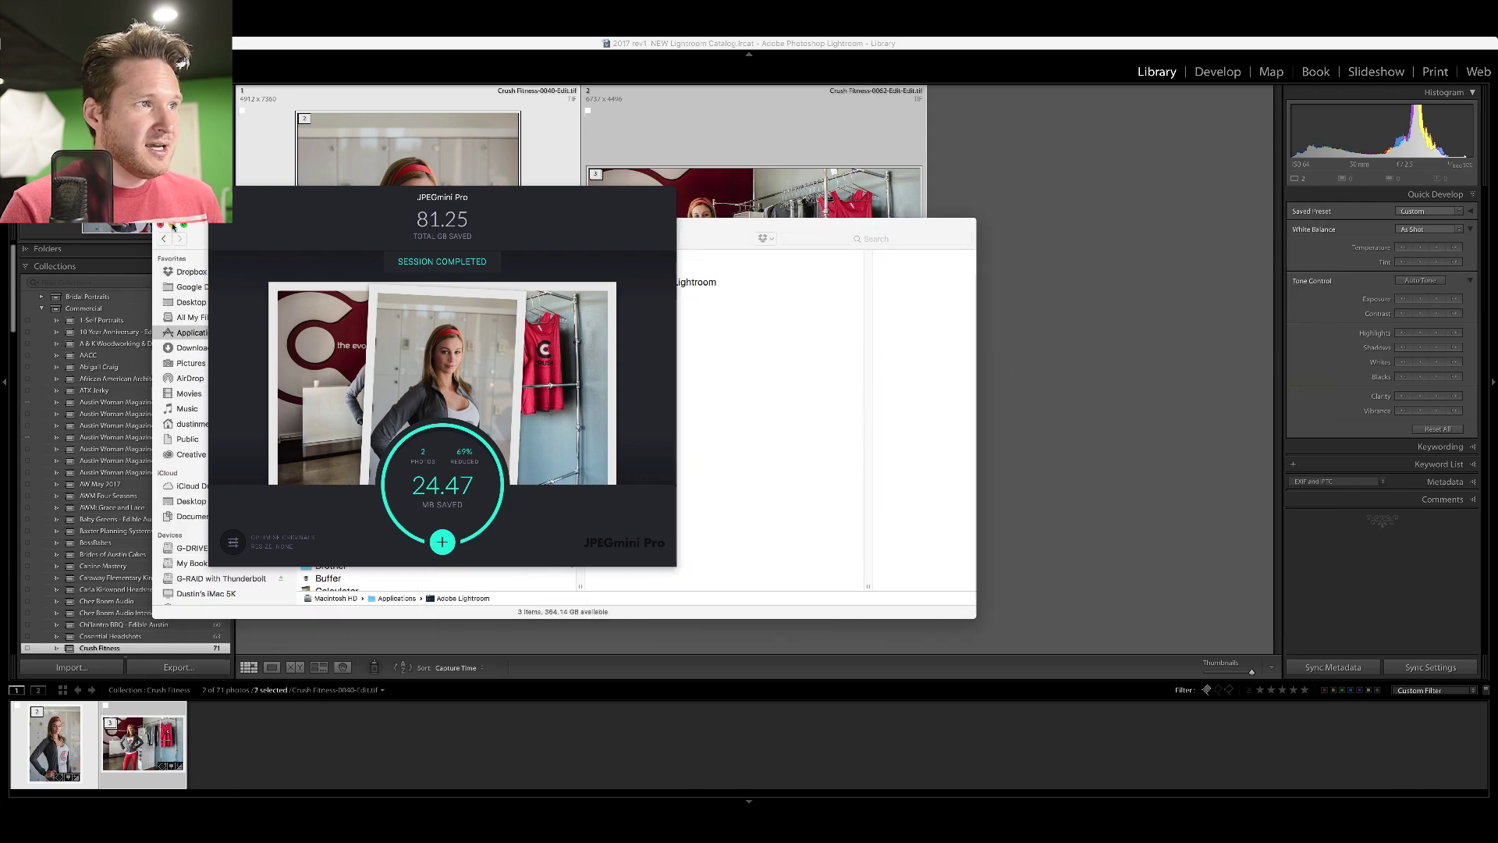
{"action": "left_click", "coordinate": [173, 225]}
{"action": "left_click_drag", "start_coordinate": [318, 227], "coordinate": [600, 212]}
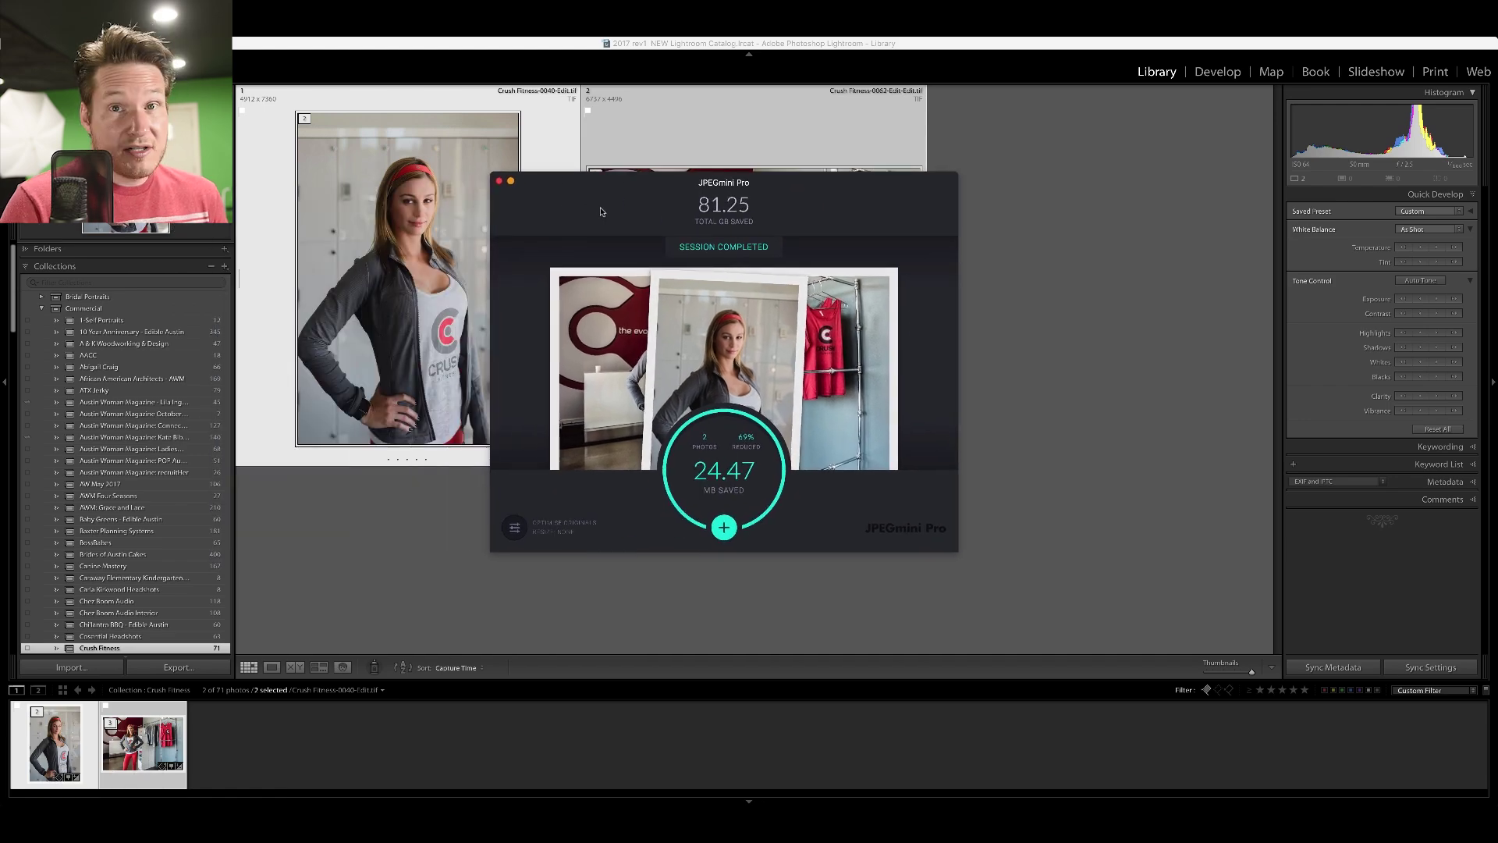